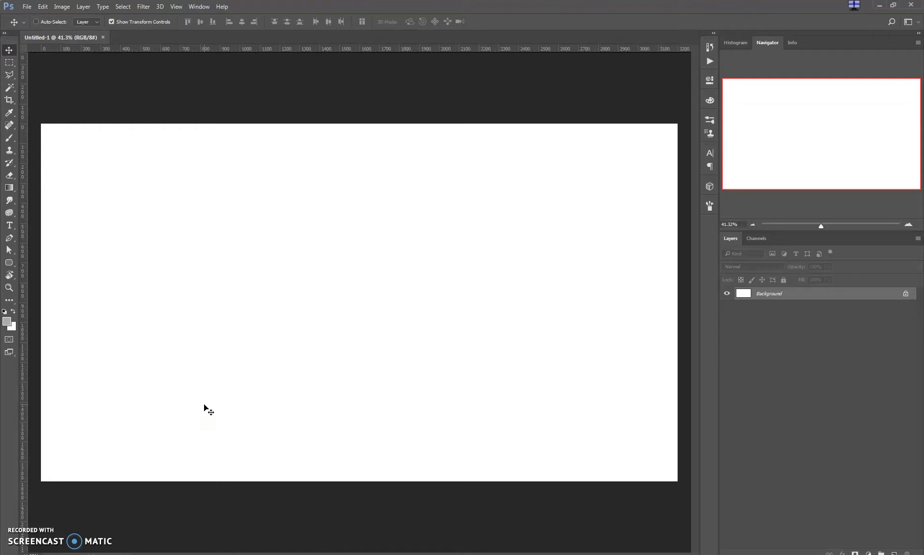
Step: Add a new sketch layer with a black brush whose Size Jitter fades strokes
key(ctrl+shift+n)
key(Return)
mouse_move(51, 136)
mouse_down()
mouse_move(57, 147)
mouse_move(171, 145)
mouse_up()
key(d)
click(710, 205)
click(649, 237)
click(681, 202)
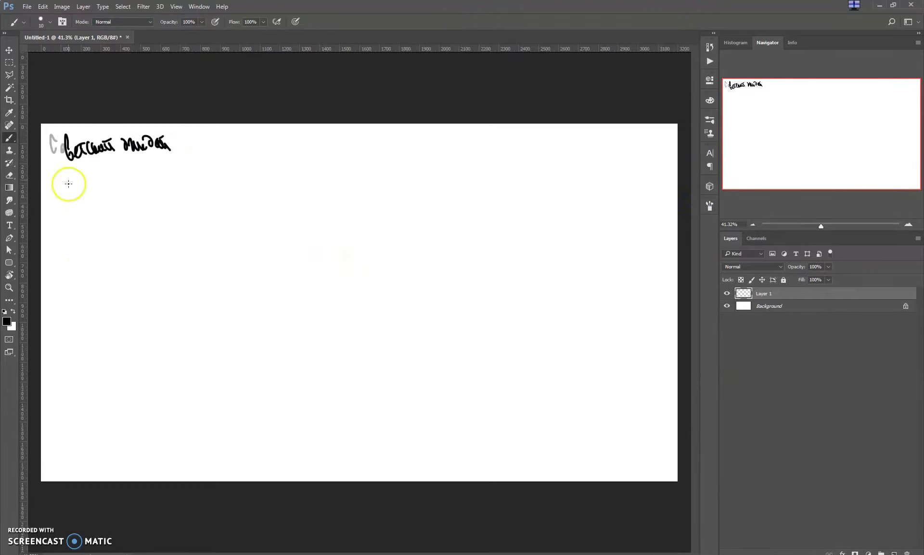
Step: Handwrite a column of brainstorm notes and a small doodle down the left edge
mouse_move(57, 184)
mouse_down()
mouse_move(68, 182)
mouse_move(68, 203)
mouse_move(114, 182)
mouse_move(118, 190)
mouse_move(57, 176)
mouse_up()
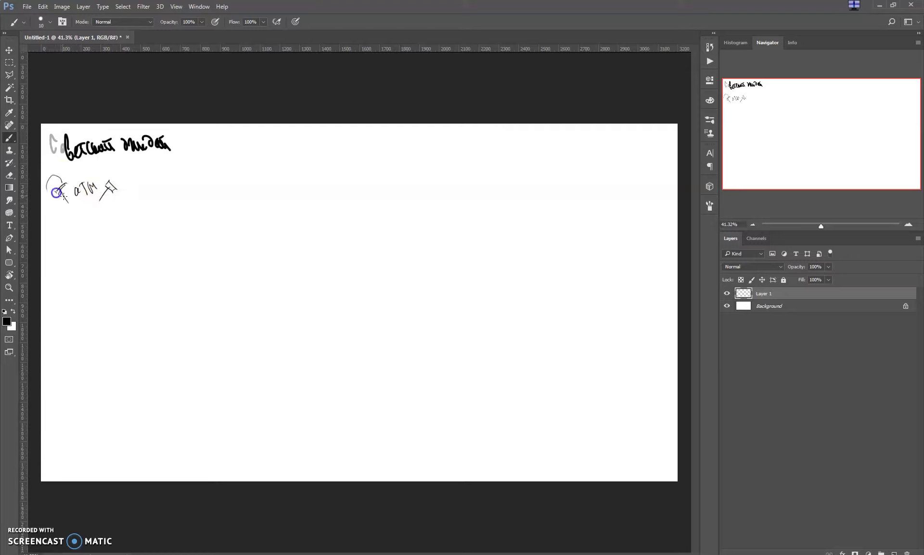
drag(53, 240, 54, 255)
drag(53, 215, 53, 236)
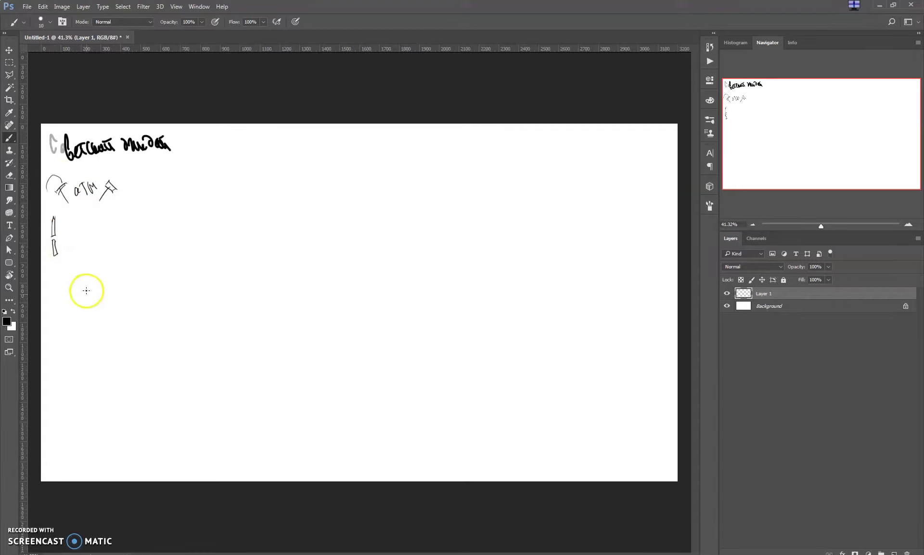
drag(47, 287, 58, 282)
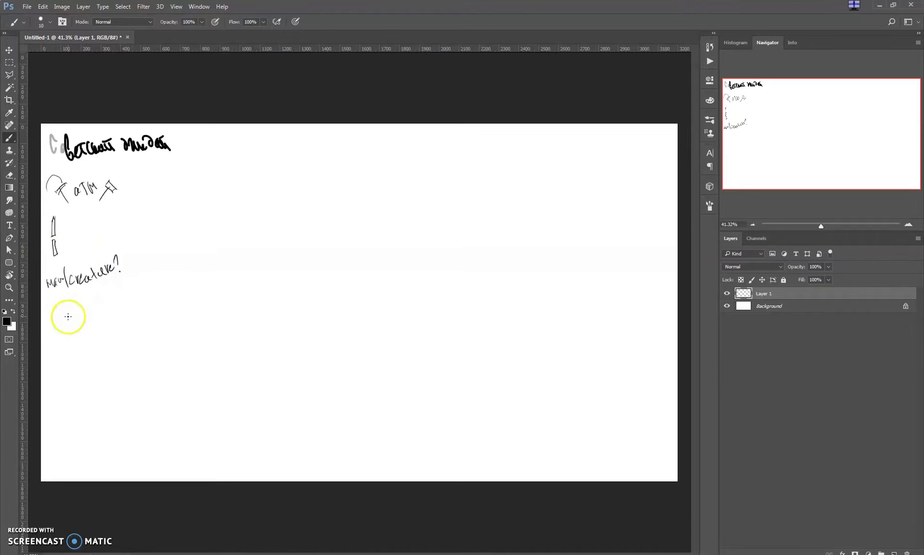
key(e)
key(b)
mouse_move(53, 328)
mouse_down()
mouse_move(52, 335)
mouse_move(82, 339)
mouse_up()
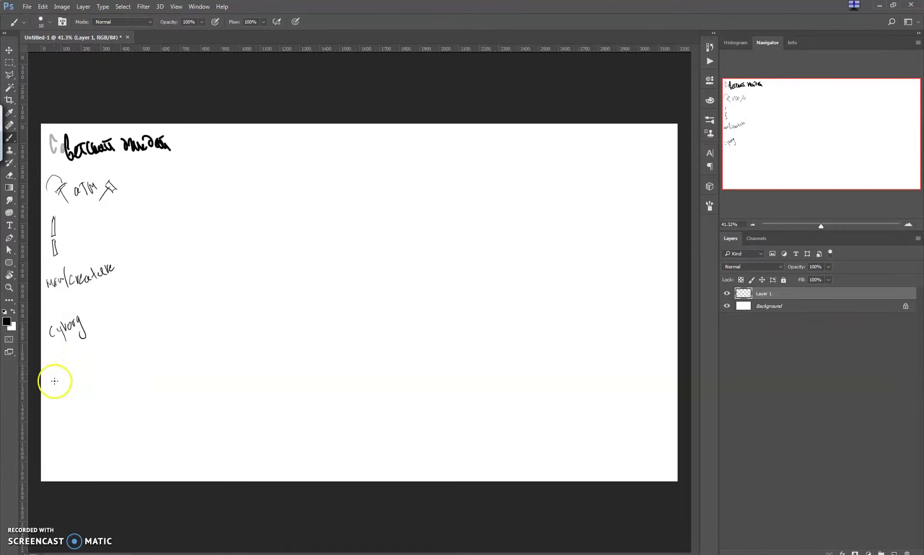
mouse_move(50, 367)
mouse_down()
mouse_move(67, 371)
mouse_move(75, 361)
mouse_up()
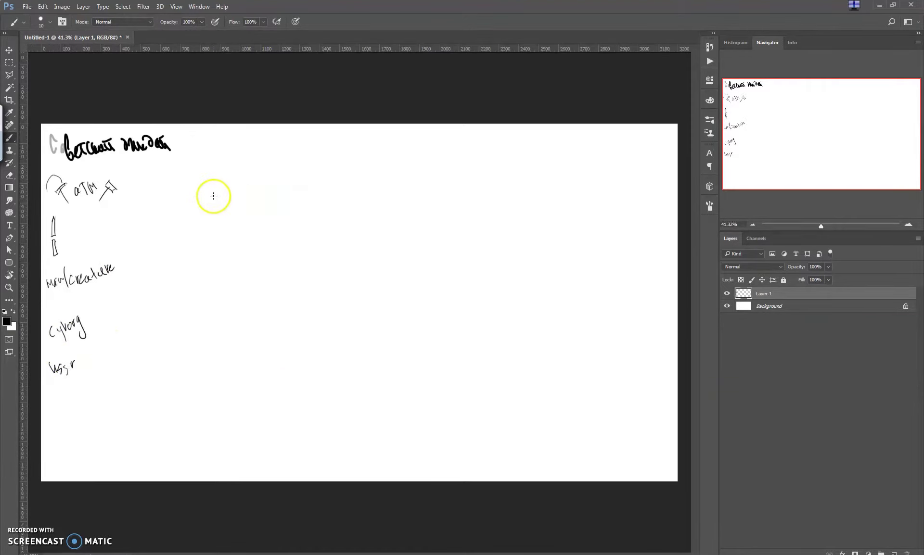
drag(50, 426, 75, 413)
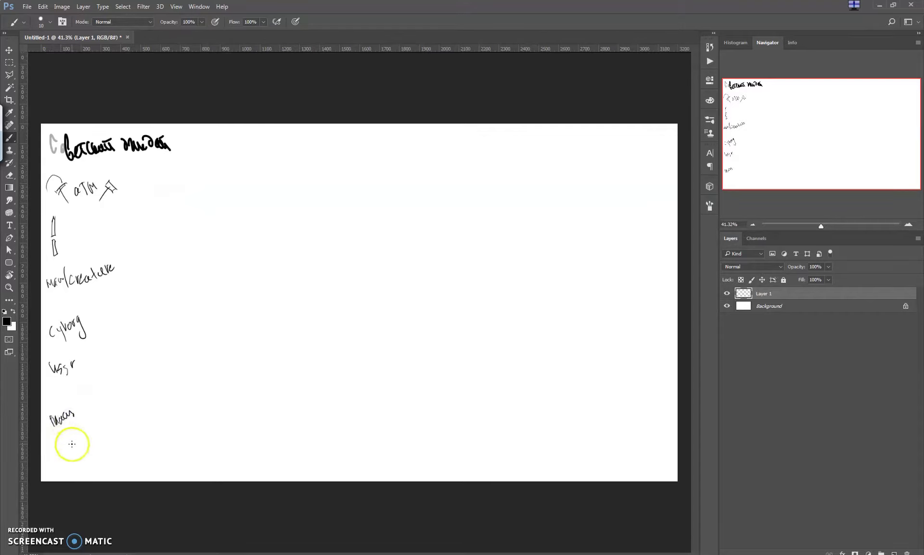
Step: Block in a coat-wearing figure's outline topped with a hat
mouse_move(181, 207)
mouse_down()
mouse_move(176, 258)
mouse_move(189, 291)
mouse_move(222, 288)
mouse_up()
drag(211, 207, 215, 289)
drag(219, 248, 211, 255)
mouse_move(189, 197)
mouse_down()
mouse_move(180, 192)
mouse_move(199, 184)
mouse_up()
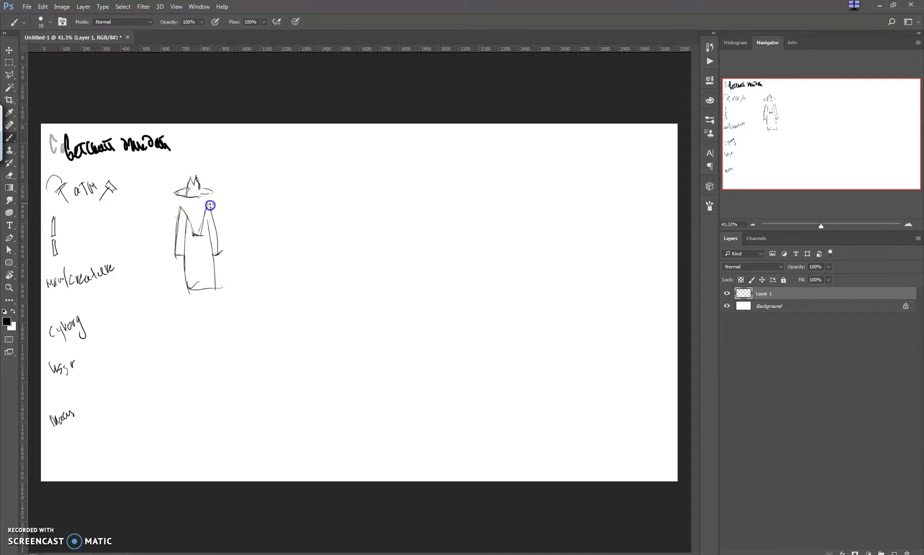
Step: Draw the coat's centre opening and touch up its collar, left edge, hem and feet
drag(197, 219, 196, 288)
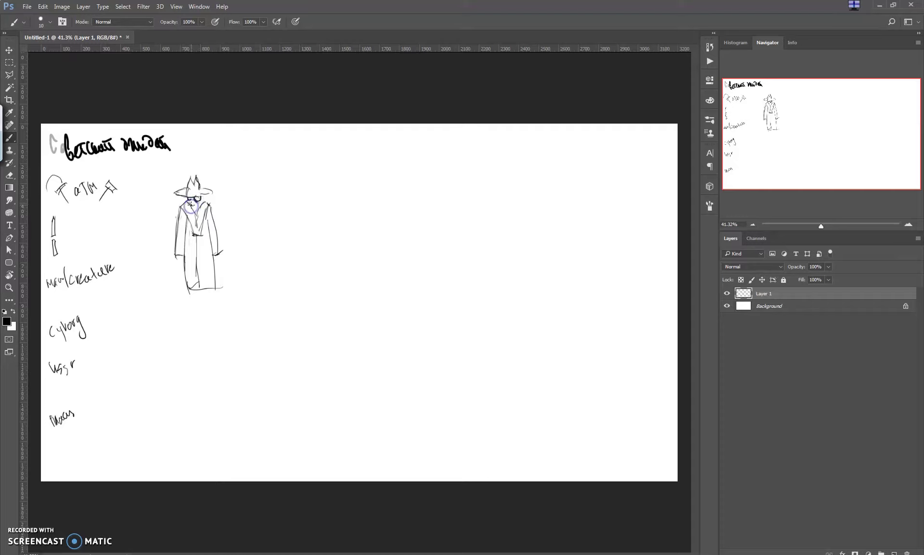
click(195, 208)
click(178, 256)
click(177, 265)
click(191, 296)
click(191, 295)
click(209, 299)
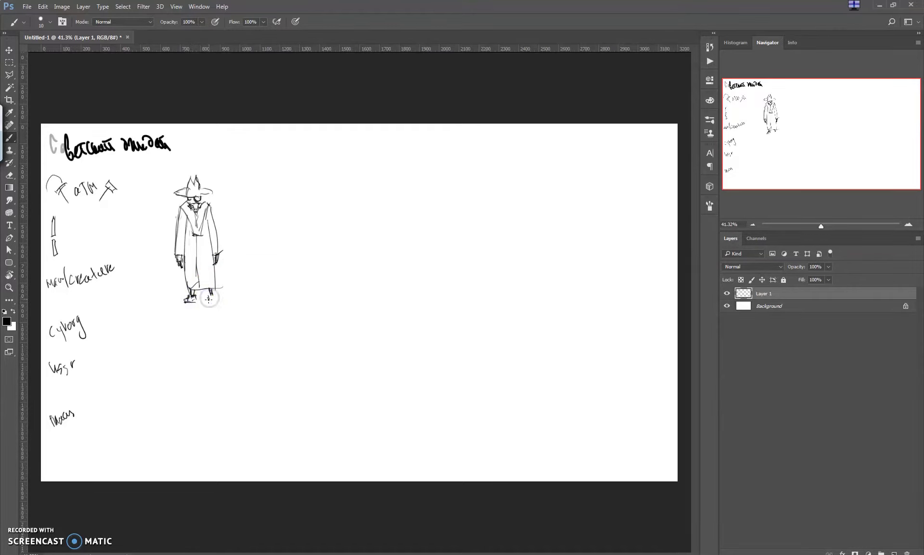
Step: Select the left foot, move it to the right foot and flip it horizontally
key(m)
mouse_move(181, 293)
mouse_down()
mouse_move(199, 307)
mouse_move(215, 298)
mouse_up()
key(v)
right_click(215, 299)
click(231, 458)
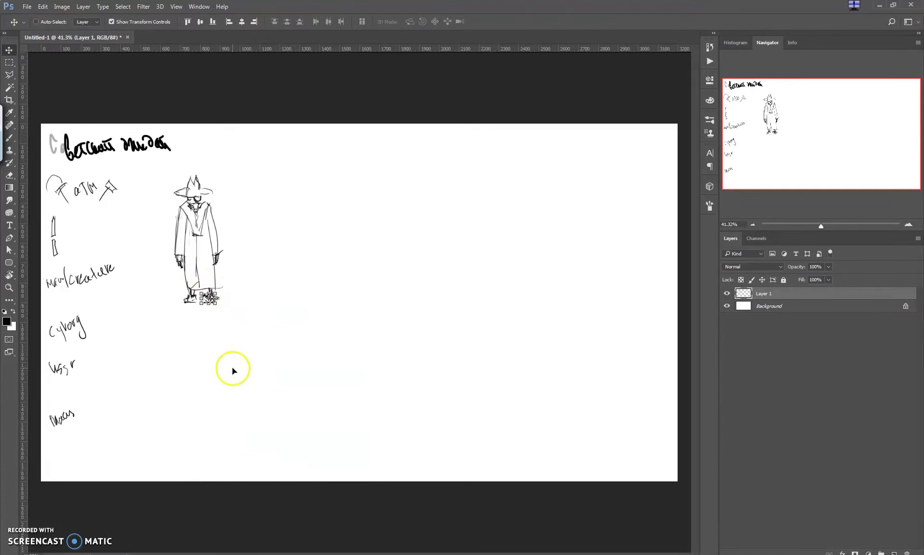
key(ctrl+d)
key(b)
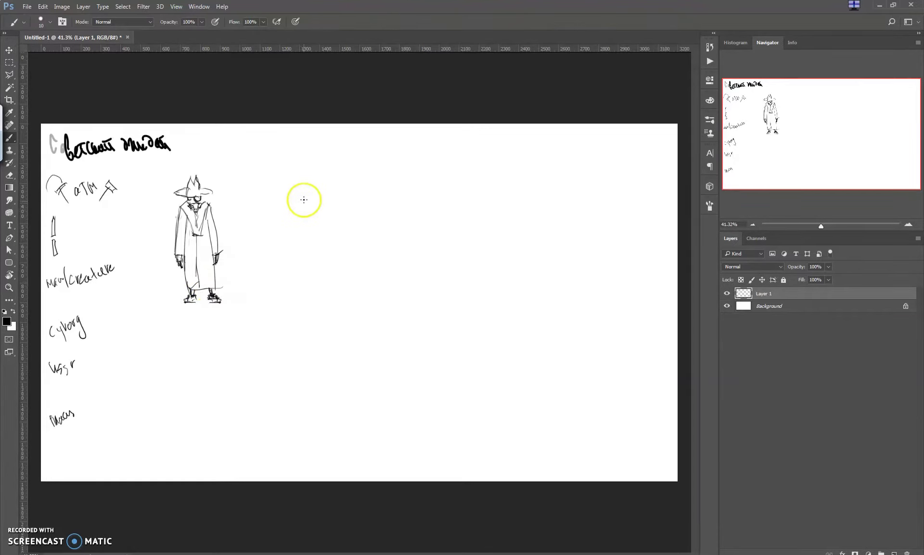
Step: Sketch a slim striding side-view figure with head, legs, foot and arms, then begin a curve further right
mouse_move(272, 153)
mouse_down()
mouse_move(266, 168)
mouse_move(279, 183)
mouse_up()
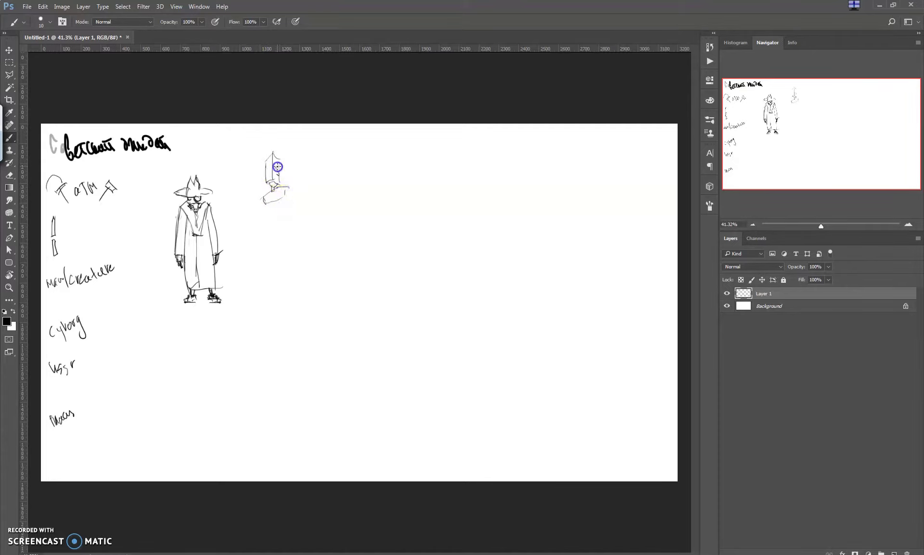
drag(278, 169, 276, 171)
drag(266, 210, 279, 303)
drag(286, 252, 289, 234)
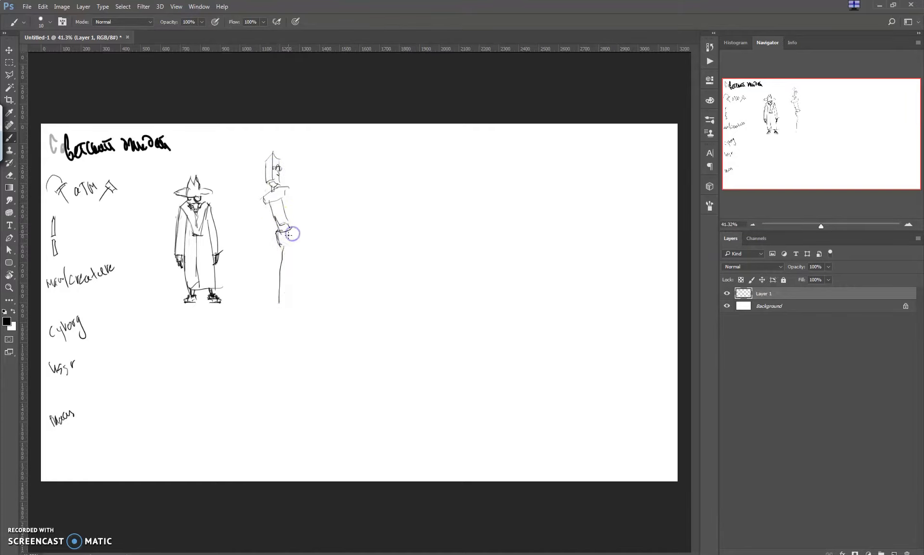
drag(285, 281, 295, 303)
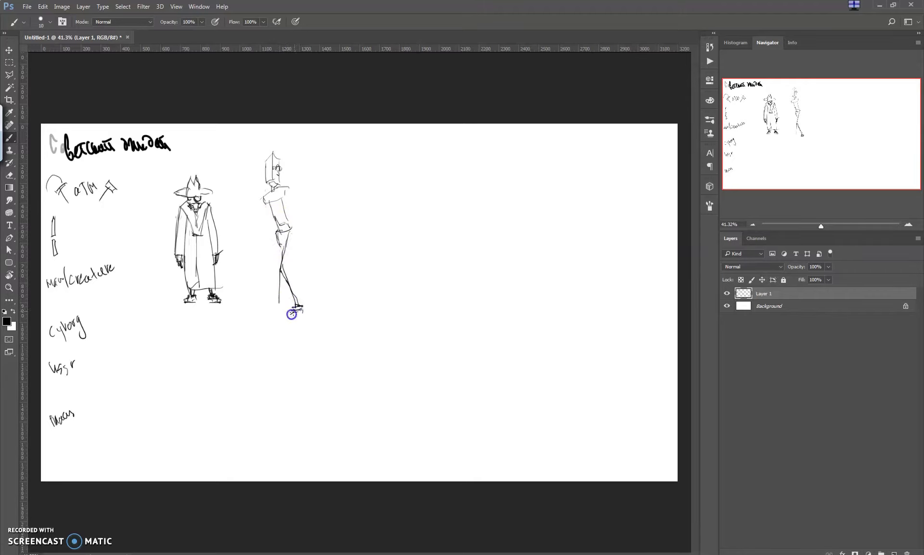
drag(299, 300, 292, 307)
drag(260, 254, 251, 235)
drag(287, 192, 296, 250)
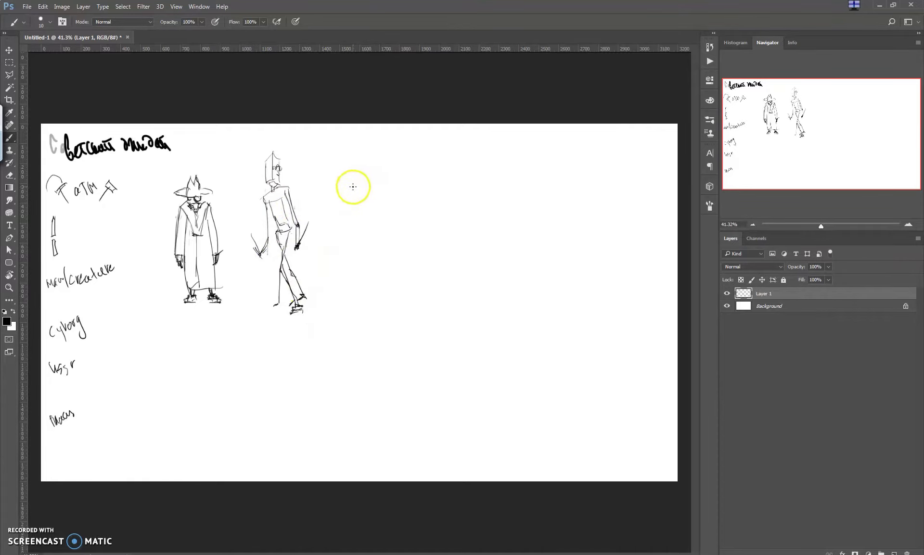
mouse_move(356, 168)
mouse_down()
mouse_move(384, 150)
mouse_move(390, 185)
mouse_move(391, 176)
mouse_move(478, 210)
mouse_up()
Step: Sketch the big figure's outstretched arm, hand and torso lines
drag(452, 313, 462, 309)
drag(456, 232, 467, 230)
drag(457, 252, 462, 249)
drag(410, 208, 400, 295)
mouse_move(359, 248)
mouse_down()
mouse_move(376, 256)
mouse_move(417, 249)
mouse_move(330, 200)
mouse_move(356, 193)
mouse_move(289, 199)
mouse_move(360, 278)
mouse_move(380, 266)
mouse_move(407, 320)
mouse_up()
Step: Draw the big figure's thighs, shins and feet, then rough in a head at upper right
mouse_move(388, 296)
mouse_down()
mouse_move(393, 318)
mouse_move(402, 250)
mouse_up()
drag(377, 256, 368, 325)
drag(383, 291, 381, 328)
drag(368, 289, 368, 327)
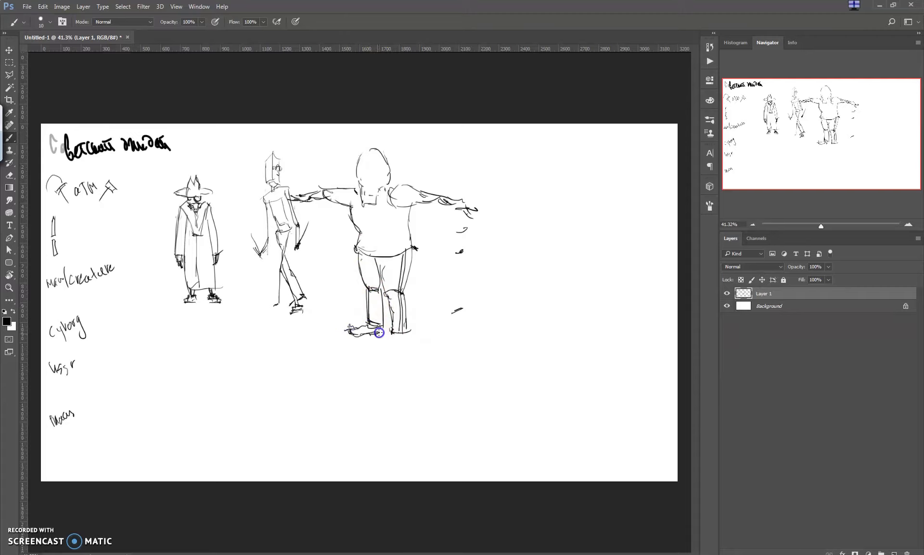
drag(403, 340, 402, 343)
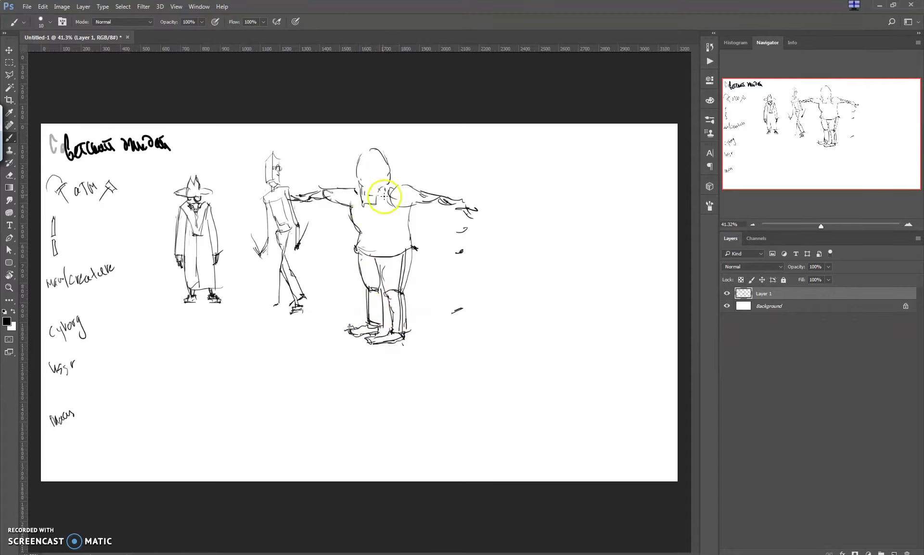
click(516, 171)
mouse_move(509, 151)
mouse_down()
mouse_move(471, 169)
mouse_move(470, 152)
mouse_move(446, 189)
mouse_up()
Step: Lasso the upper-right head sketches and move them to the lower right
key(l)
mouse_move(528, 206)
mouse_down()
mouse_move(467, 224)
mouse_move(524, 398)
mouse_up()
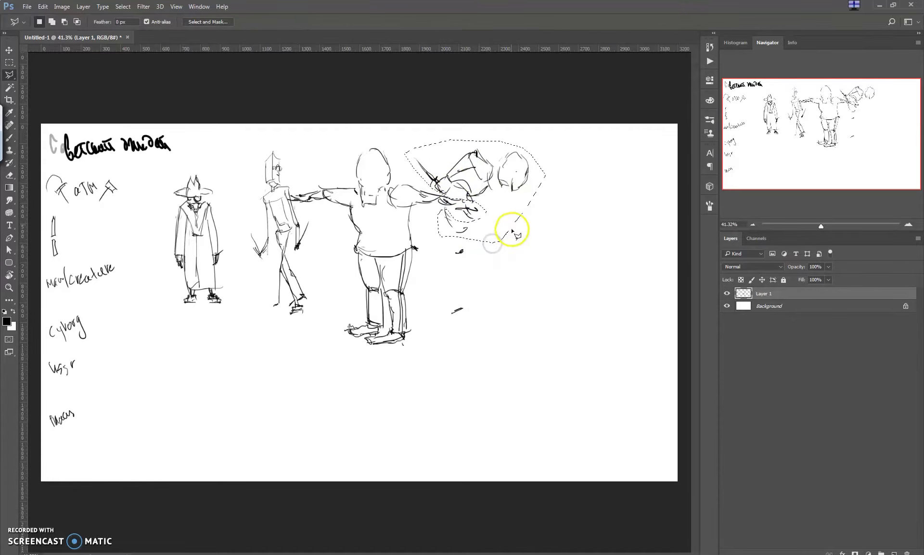
key(m)
click(463, 392)
key(b)
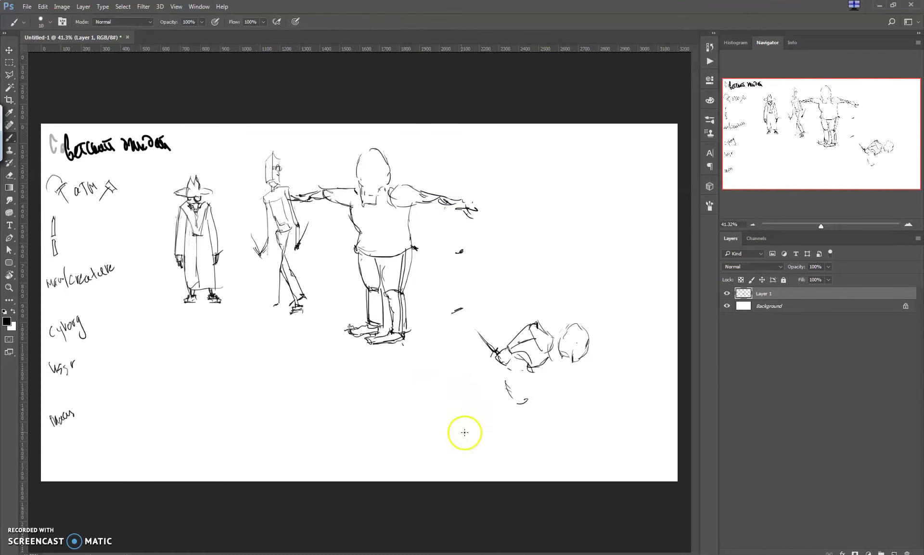
Step: Draw the crouching figure's bent leg, foot, arm and hand, erasing stray hip lines
mouse_move(433, 401)
mouse_down()
mouse_move(466, 377)
mouse_move(487, 406)
mouse_move(510, 392)
mouse_move(499, 377)
mouse_move(540, 424)
mouse_up()
drag(537, 398, 528, 420)
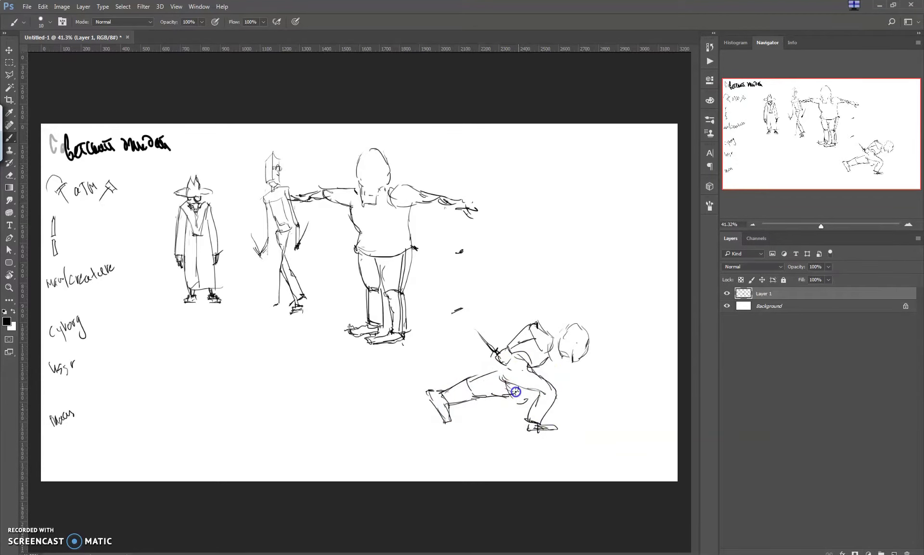
key(e)
drag(502, 391, 519, 415)
key(b)
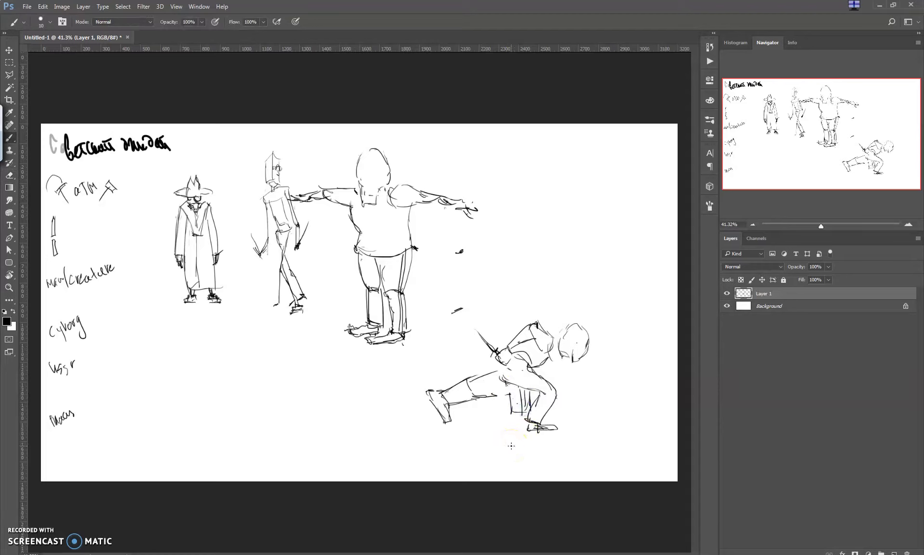
Step: Sketch a curled figure at lower left with head, arm, torso and base
mouse_move(187, 371)
mouse_down()
mouse_move(186, 392)
mouse_move(207, 358)
mouse_move(163, 395)
mouse_move(161, 424)
mouse_up()
mouse_move(166, 356)
mouse_down()
mouse_move(164, 380)
mouse_move(192, 364)
mouse_up()
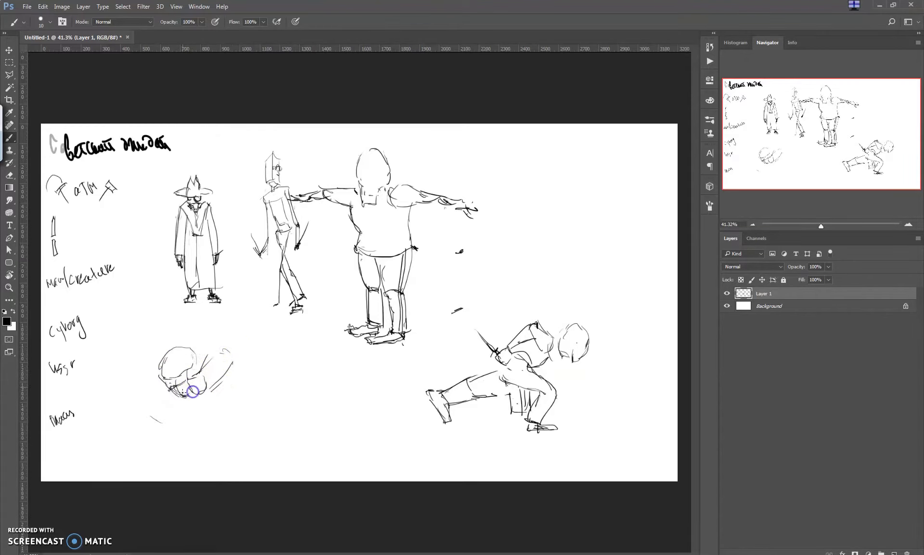
drag(197, 333, 196, 374)
drag(191, 367, 203, 365)
mouse_move(152, 428)
mouse_down()
mouse_move(189, 420)
mouse_move(174, 406)
mouse_move(178, 421)
mouse_move(212, 440)
mouse_up()
drag(228, 389, 231, 427)
drag(200, 441, 221, 440)
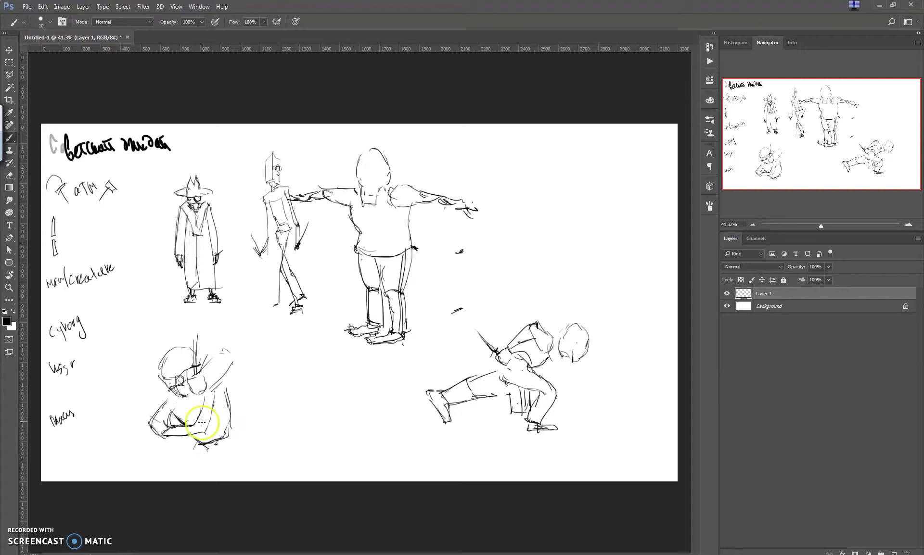
Step: Lasso the curled figure and move it to the upper right
key(l)
drag(202, 323, 240, 317)
key(v)
mouse_move(208, 399)
mouse_down()
mouse_move(265, 355)
mouse_move(542, 206)
mouse_up()
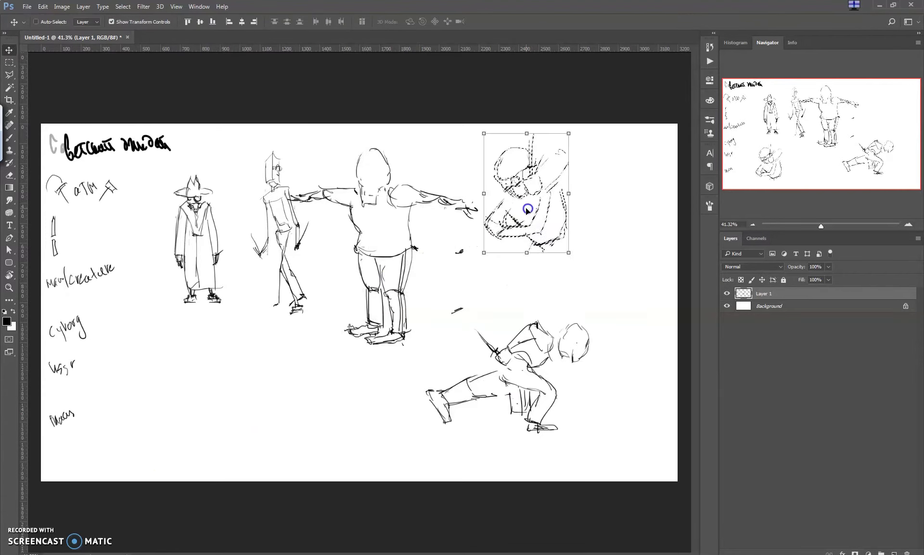
key(ctrl+d)
key(b)
Step: Draw the kneeling figure's legs, knee and foot plus ground lines, then lasso the crouched figure
mouse_move(529, 251)
mouse_down()
mouse_move(523, 290)
mouse_move(540, 275)
mouse_move(544, 286)
mouse_up()
mouse_move(558, 251)
mouse_down()
mouse_move(580, 264)
mouse_move(596, 258)
mouse_move(602, 289)
mouse_move(584, 258)
mouse_move(606, 254)
mouse_move(610, 232)
mouse_up()
drag(591, 245, 620, 248)
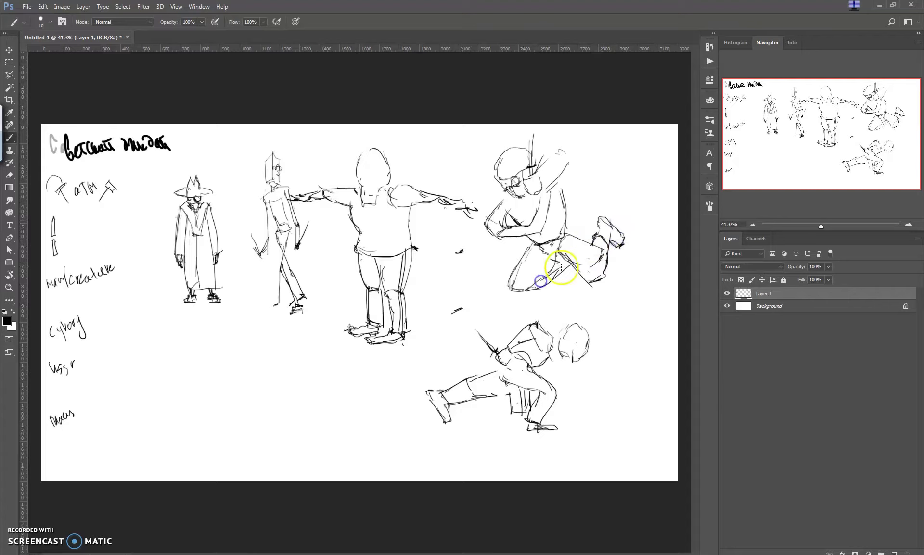
drag(573, 229, 580, 240)
drag(435, 330, 512, 330)
drag(612, 333, 650, 336)
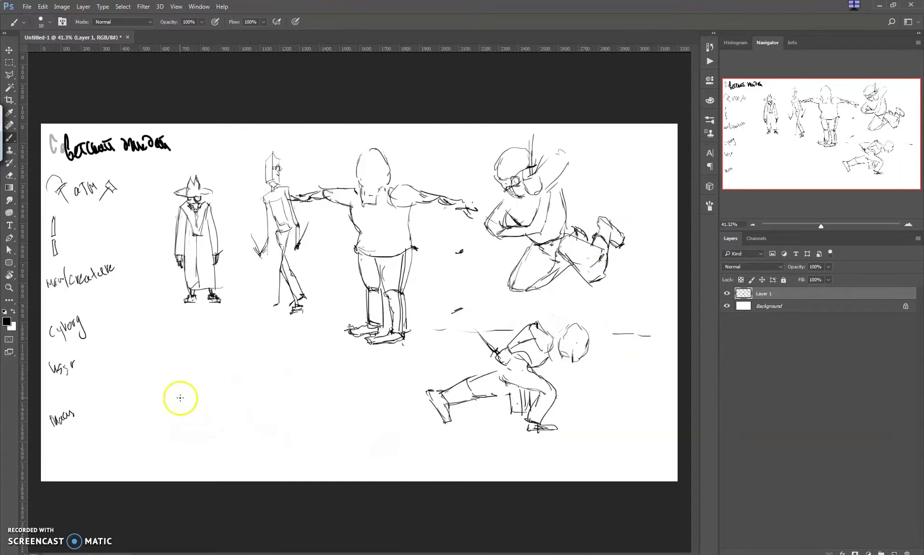
drag(168, 417, 175, 430)
key(l)
mouse_move(400, 401)
mouse_down()
mouse_move(458, 453)
mouse_move(400, 402)
mouse_up()
Step: Place a copy of the crouched figure at lower left and erase its head and shoulder lines
key(v)
drag(496, 382, 219, 409)
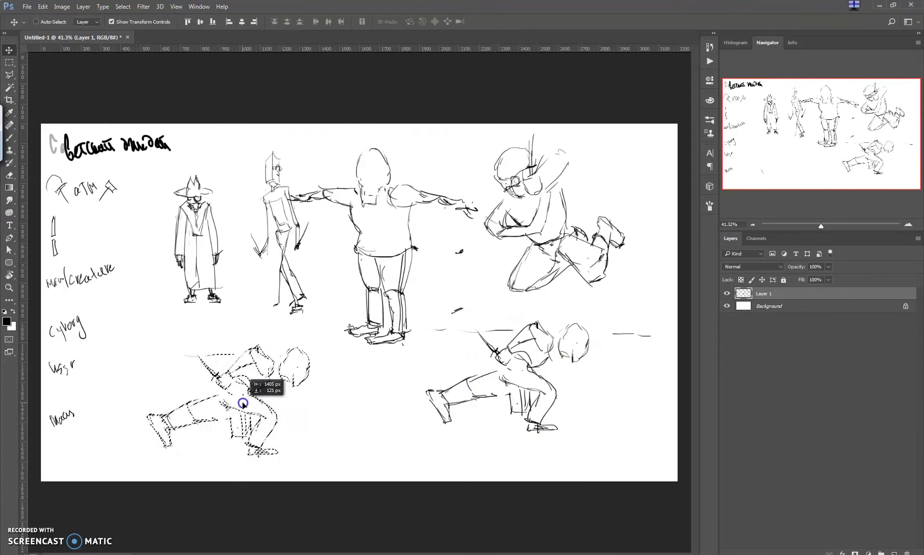
key(ctrl+d)
key(e)
mouse_move(234, 370)
mouse_down()
mouse_move(305, 350)
mouse_move(250, 364)
mouse_move(264, 366)
mouse_move(250, 340)
mouse_move(238, 343)
mouse_up()
key(b)
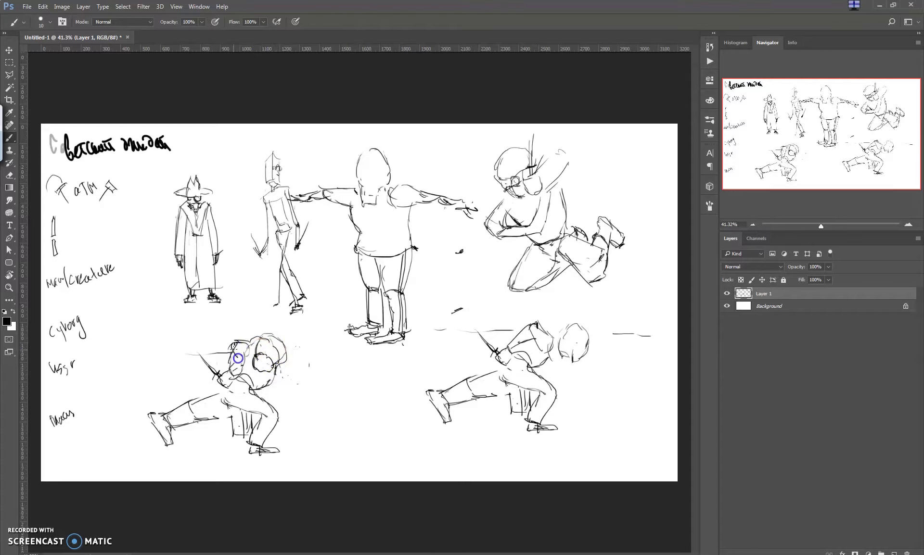
Step: Rework the crouching figure's head, draw its reaching hand and erase strokes left of the head
drag(239, 399, 256, 402)
key(e)
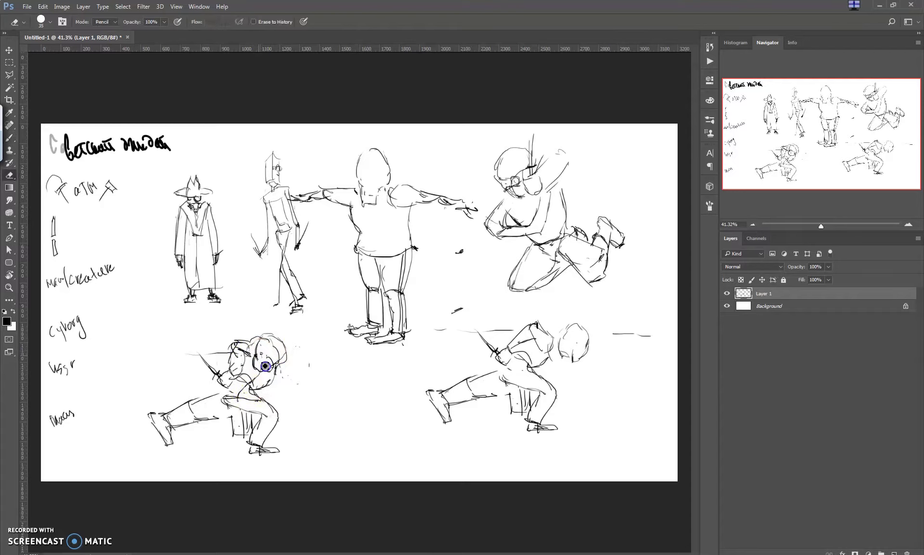
key(b)
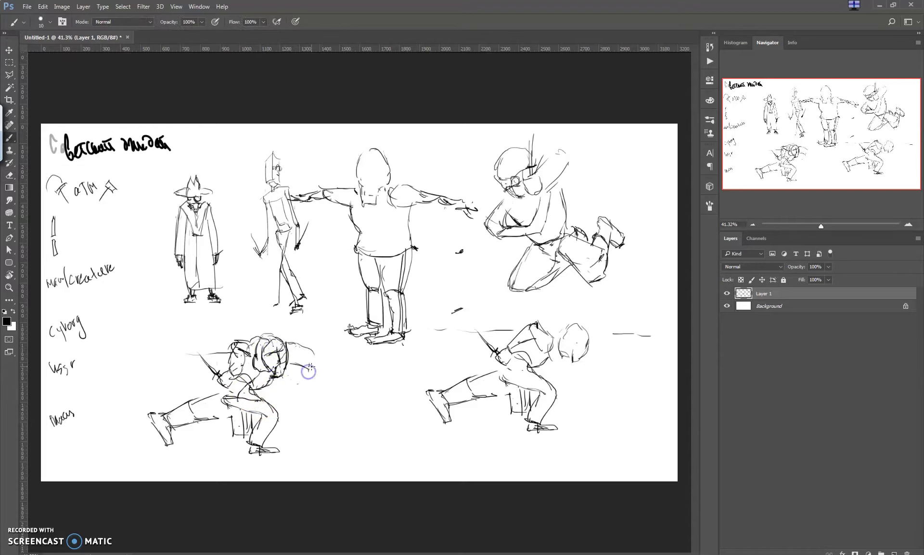
drag(305, 382, 307, 393)
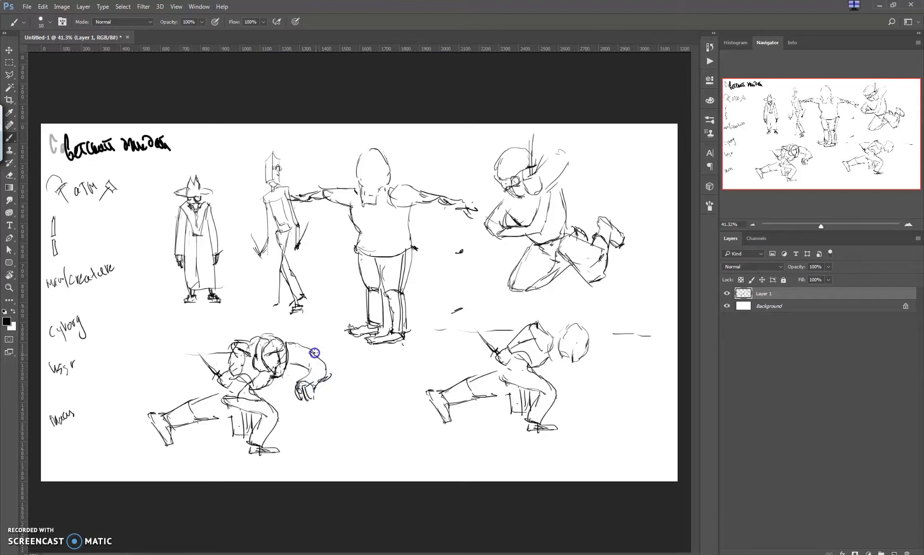
key(e)
mouse_move(206, 367)
mouse_down()
mouse_move(237, 351)
mouse_move(219, 414)
mouse_up()
key(b)
Step: Add a diagonal stroke at the hip and erase lines around the foot and hip
key(e)
key(b)
mouse_move(186, 384)
mouse_down()
mouse_move(218, 413)
mouse_move(216, 380)
mouse_move(194, 402)
mouse_move(244, 385)
mouse_move(235, 412)
mouse_up()
key(e)
key(b)
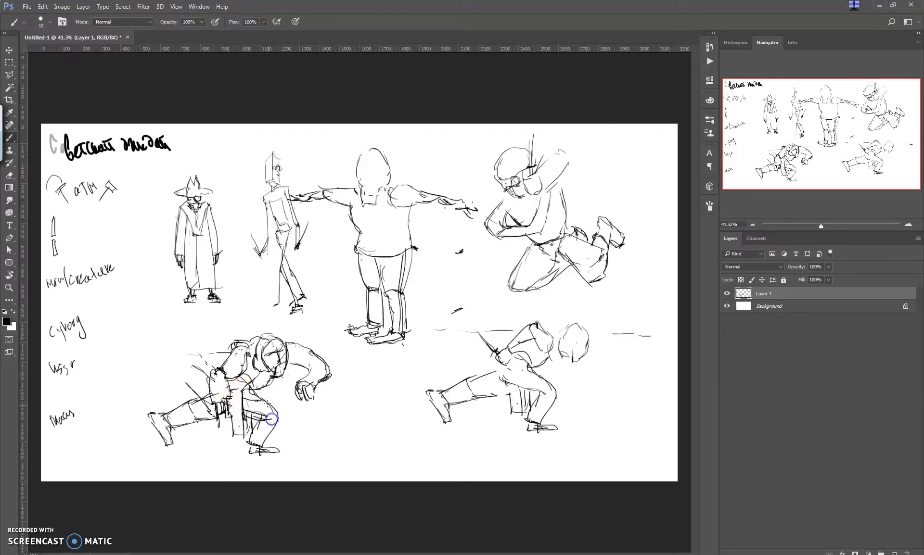
key(e)
mouse_move(270, 449)
mouse_down()
mouse_move(247, 444)
mouse_move(272, 419)
mouse_up()
Step: Redraw the crouching figure's head and darken its leg with vertical strokes
mouse_move(276, 351)
mouse_down()
mouse_move(270, 361)
mouse_move(258, 351)
mouse_up()
key(b)
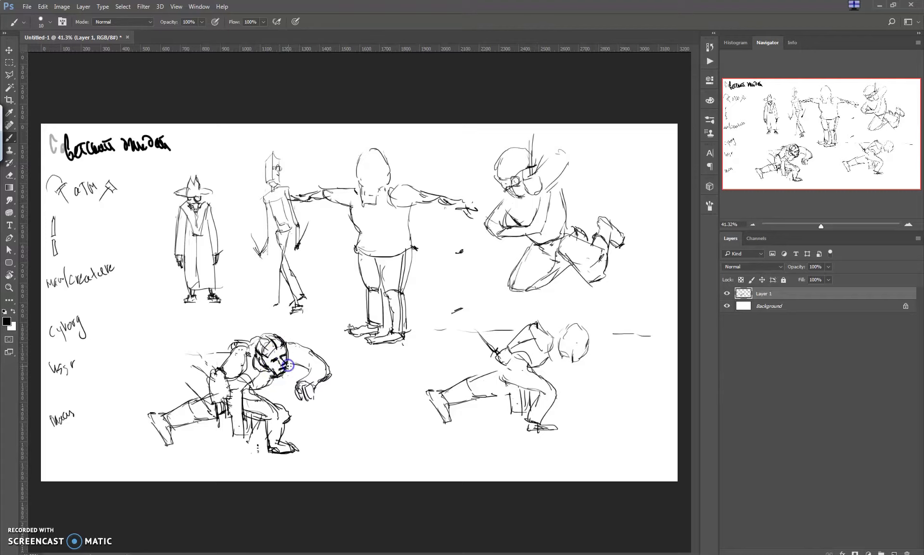
key(e)
key(b)
drag(222, 404, 219, 420)
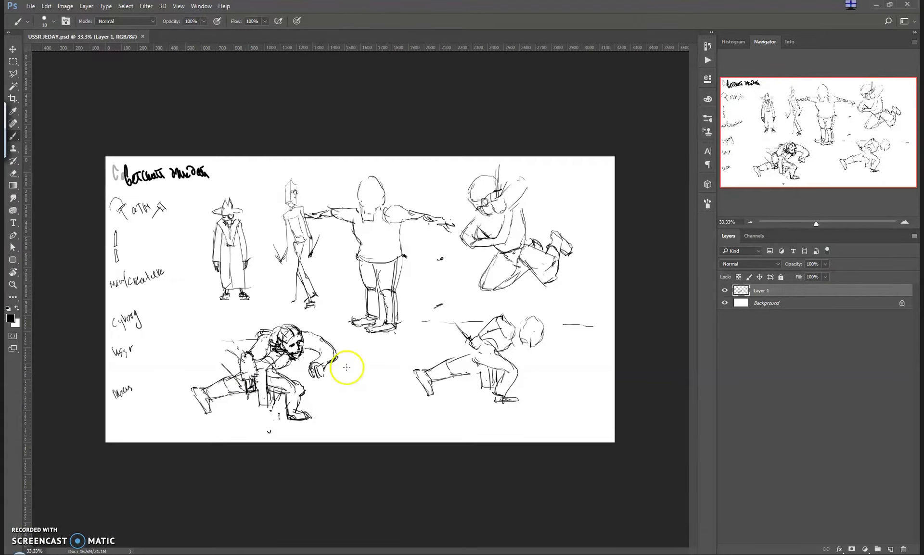
drag(356, 374, 288, 433)
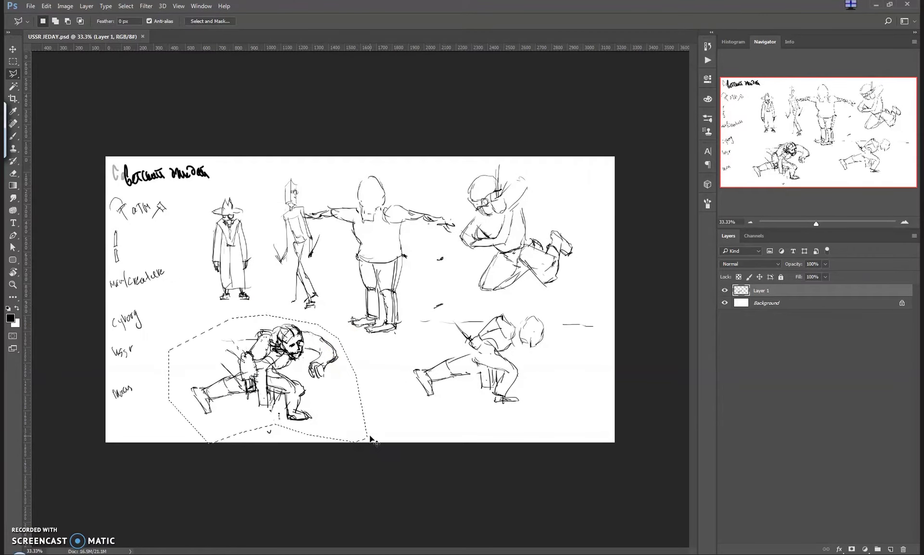
Step: Copy the lassoed figure to a new layer and enlarge it over the canvas
key(ctrl+j)
key(ctrl+t)
drag(356, 315, 530, 198)
drag(200, 433, 163, 427)
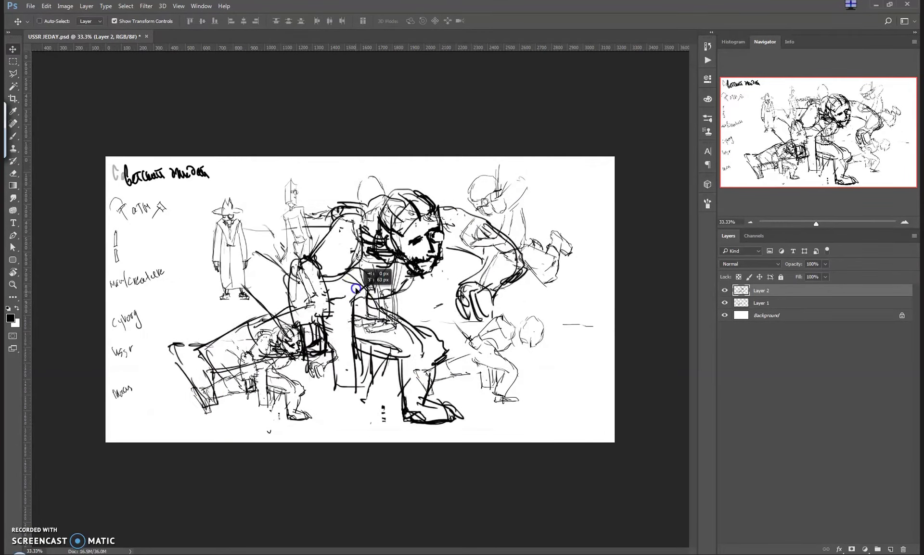
key(Return)
Step: Hide the original sketch layer and fade Layer 2 to 36% opacity
key(v)
scroll(358, 301, up, 1)
click(725, 302)
click(825, 264)
drag(827, 275, 796, 276)
Step: On a new layer with a size-25 brush, ink the cap, ear-piece and chin strap
key(b)
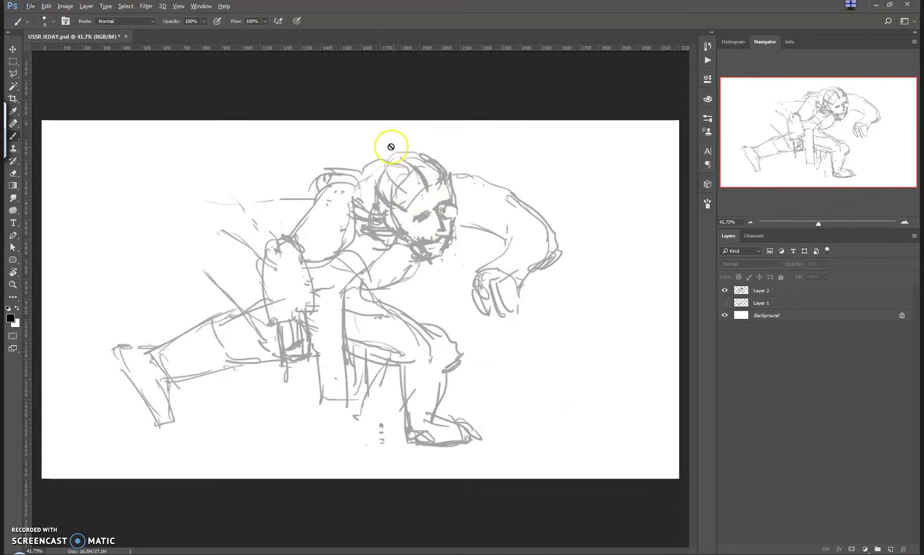
click(890, 550)
key(bracketright)
key(bracketright)
key(bracketright)
mouse_move(387, 174)
mouse_down()
mouse_move(411, 193)
mouse_move(396, 155)
mouse_move(424, 159)
mouse_up()
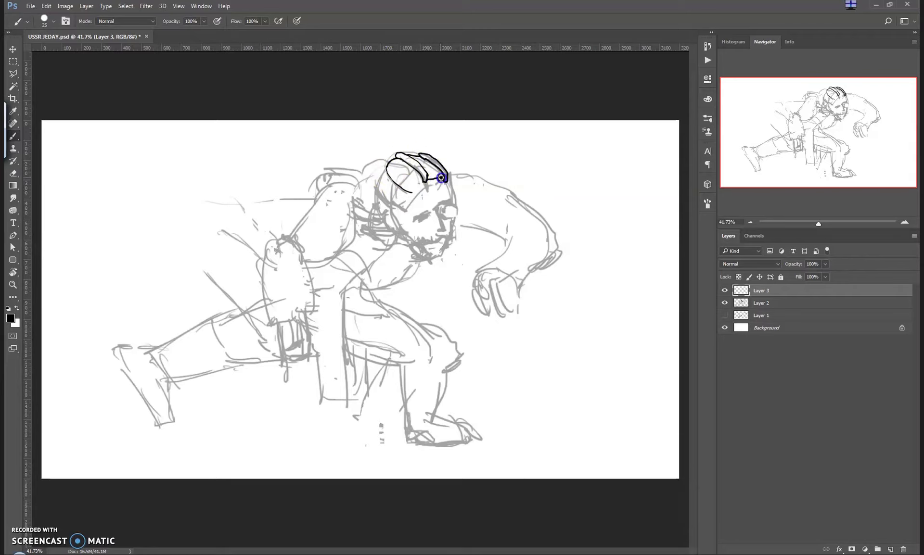
mouse_move(409, 209)
mouse_down()
mouse_move(428, 179)
mouse_move(443, 182)
mouse_move(386, 167)
mouse_move(401, 192)
mouse_move(379, 194)
mouse_up()
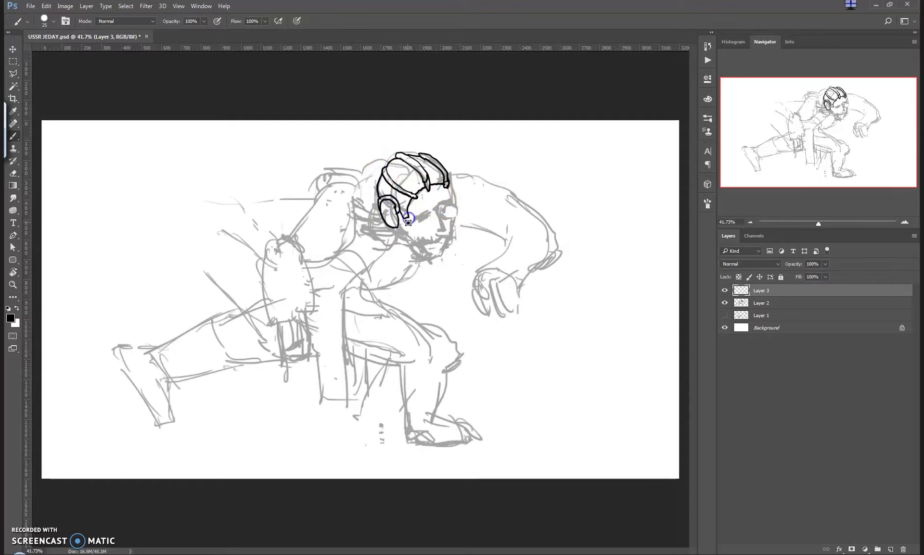
mouse_move(397, 226)
mouse_down()
mouse_move(392, 216)
mouse_move(430, 269)
mouse_up()
drag(389, 236, 435, 271)
Step: Erase the long strap line and ink the goggle eye, beard and mouth
key(e)
key(b)
drag(404, 230, 420, 217)
drag(447, 213, 440, 215)
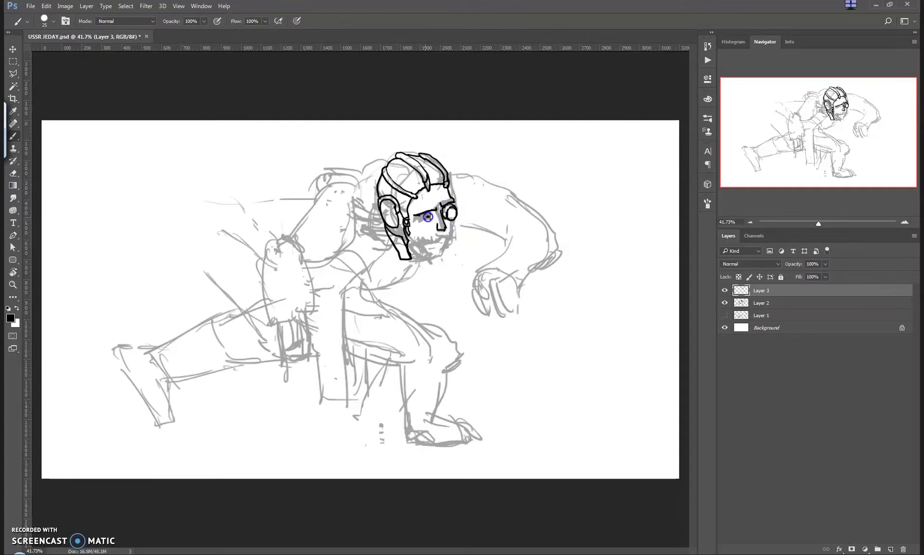
drag(419, 221, 440, 238)
mouse_move(445, 238)
mouse_down()
mouse_move(450, 225)
mouse_move(443, 264)
mouse_move(440, 247)
mouse_move(445, 257)
mouse_move(417, 253)
mouse_up()
Step: Ink the reaching hand's fingers and knuckles
mouse_move(474, 286)
mouse_down()
mouse_move(513, 272)
mouse_move(479, 301)
mouse_move(479, 313)
mouse_up()
key(ctrl+z)
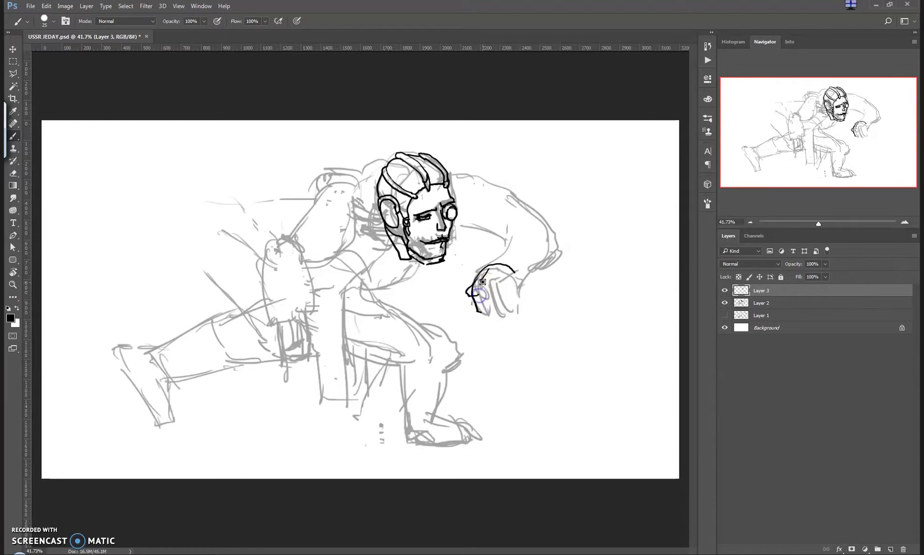
mouse_move(503, 284)
mouse_down()
mouse_move(515, 274)
mouse_move(501, 293)
mouse_move(481, 277)
mouse_move(478, 312)
mouse_move(482, 298)
mouse_up()
key(e)
key(b)
Step: Refine the hand and ink the wrist, bold forearm and ear-to-arm line
drag(485, 274, 500, 260)
click(520, 260)
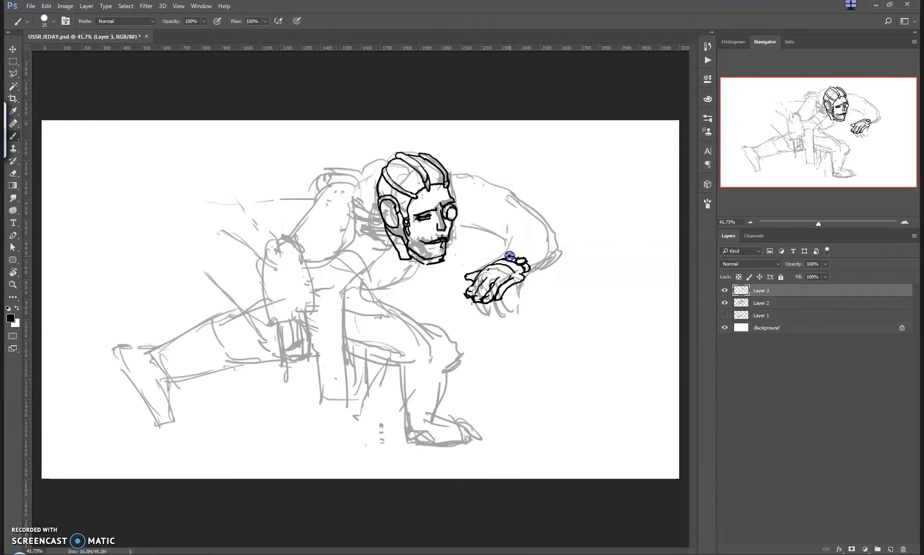
mouse_move(511, 235)
mouse_down()
mouse_move(510, 255)
mouse_move(559, 243)
mouse_up()
drag(560, 234, 560, 240)
mouse_move(456, 224)
mouse_down()
mouse_move(507, 237)
mouse_move(457, 209)
mouse_up()
Step: Redraw the shoulder line and ink the hip holster with its flap
key(e)
drag(505, 235, 474, 217)
key(b)
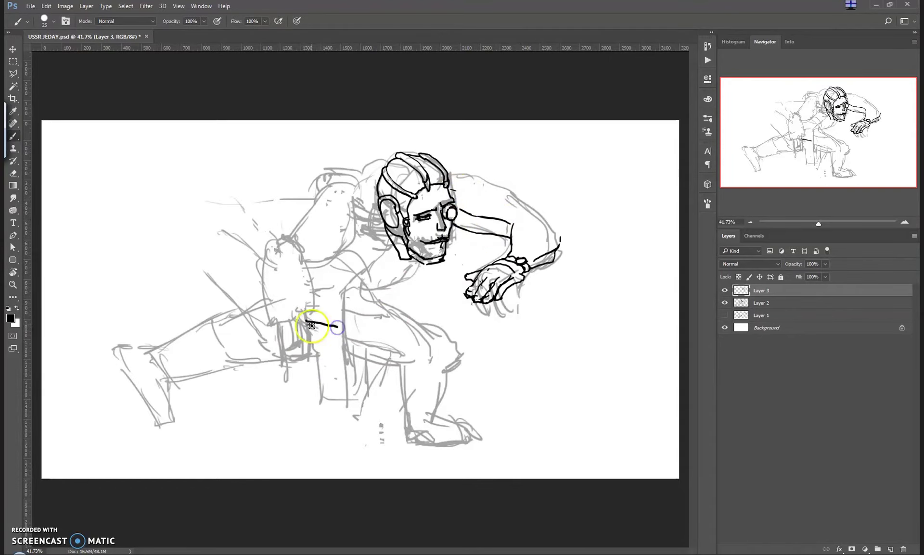
mouse_move(306, 321)
mouse_down()
mouse_move(345, 325)
mouse_move(326, 402)
mouse_up()
drag(311, 342, 336, 359)
drag(343, 325, 329, 311)
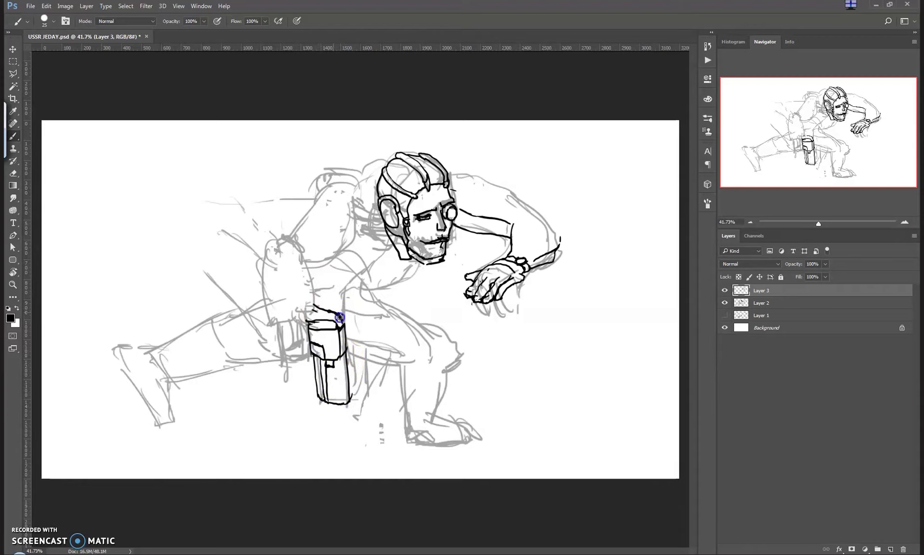
mouse_move(293, 340)
mouse_down()
mouse_move(284, 351)
mouse_move(270, 330)
mouse_up()
Step: Add curved strokes rising from the holster area and extend the oval's right side
key(e)
key(b)
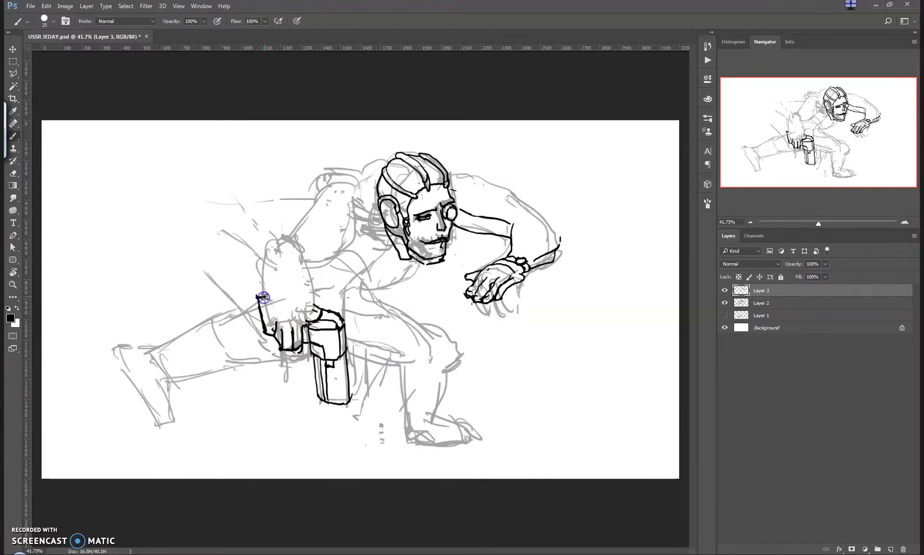
key(ctrl+z)
drag(261, 297, 279, 230)
mouse_move(313, 299)
mouse_down()
mouse_move(274, 211)
mouse_move(367, 335)
mouse_move(333, 272)
mouse_up()
Step: Rotate and move the selected gun hand and holster up-right, then deselect
key(l)
key(v)
drag(398, 430, 378, 448)
mouse_move(306, 289)
mouse_down()
mouse_move(242, 315)
mouse_move(252, 299)
mouse_up()
mouse_move(289, 237)
mouse_down()
mouse_move(305, 243)
mouse_move(298, 210)
mouse_move(351, 217)
mouse_up()
key(Return)
key(ctrl+d)
key(m)
Step: Ink the arm contours and the bold shoulder line from head to arm
key(b)
drag(337, 254, 281, 264)
mouse_move(335, 199)
mouse_down()
mouse_move(270, 249)
mouse_move(276, 304)
mouse_up()
mouse_move(458, 227)
mouse_down()
mouse_move(510, 237)
mouse_move(530, 268)
mouse_move(529, 315)
mouse_move(559, 259)
mouse_move(547, 224)
mouse_move(519, 197)
mouse_up()
drag(448, 171, 524, 201)
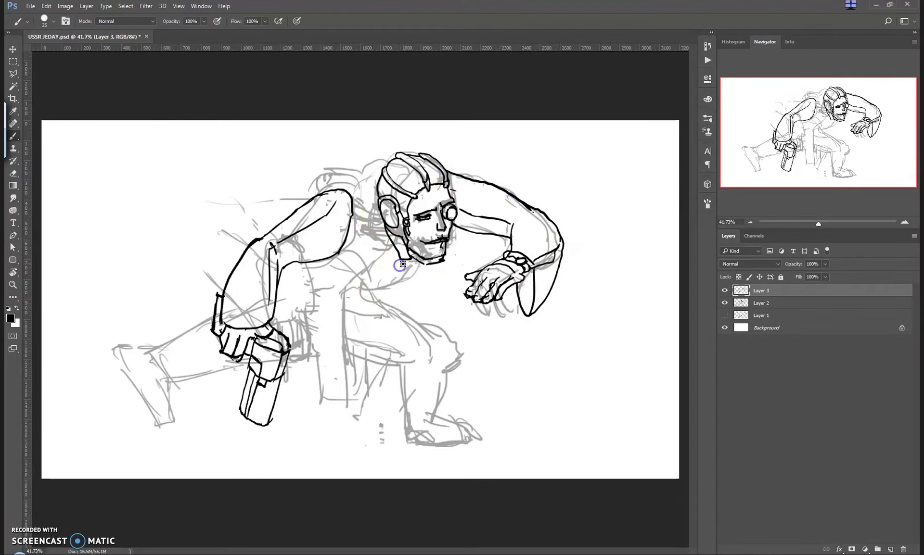
Step: Ink the lower chest curve and torso contours, and extend the shoulder line
drag(299, 263, 369, 293)
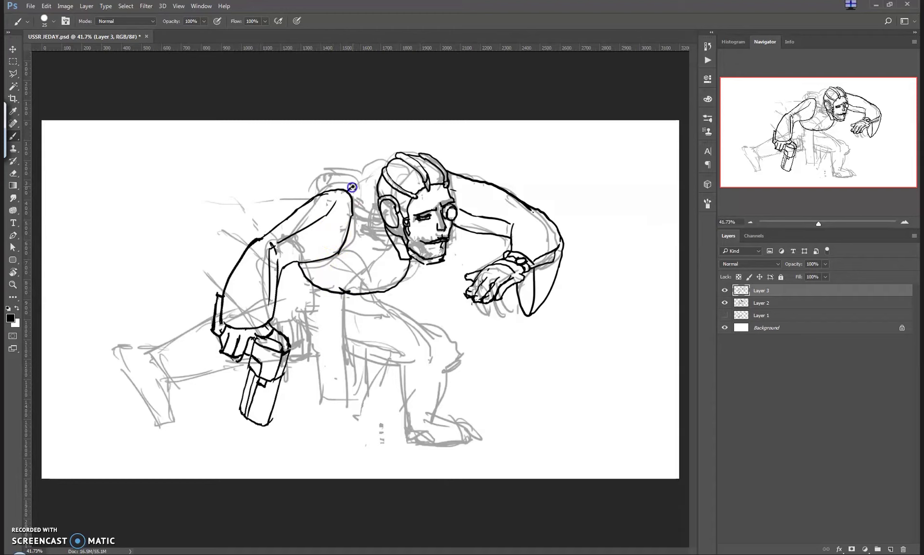
mouse_move(359, 185)
mouse_down()
mouse_move(354, 253)
mouse_move(404, 284)
mouse_up()
drag(369, 202, 388, 272)
key(ctrl+z)
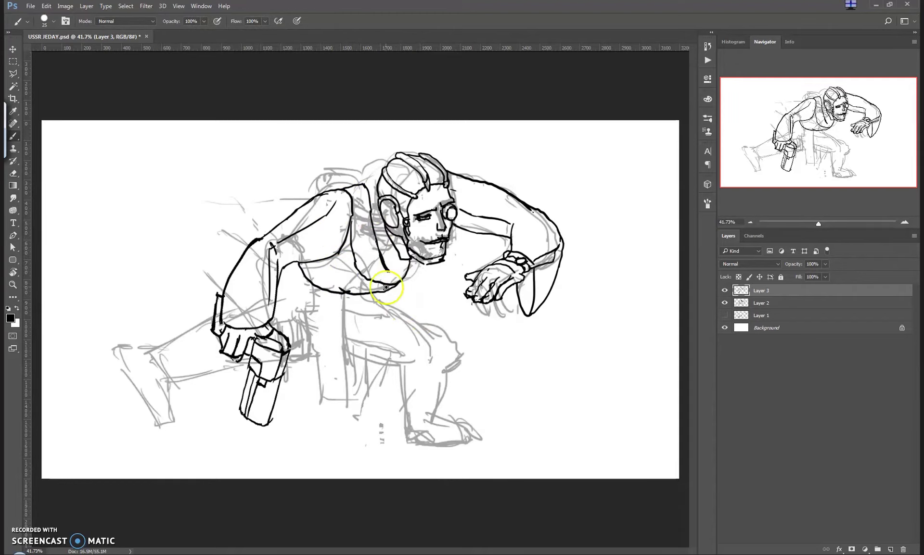
drag(362, 185, 378, 182)
Step: Ink a flatter belt line across the waist and the forearm lines above the gun
drag(372, 295, 373, 331)
drag(279, 304, 362, 322)
key(ctrl+z)
drag(278, 302, 369, 314)
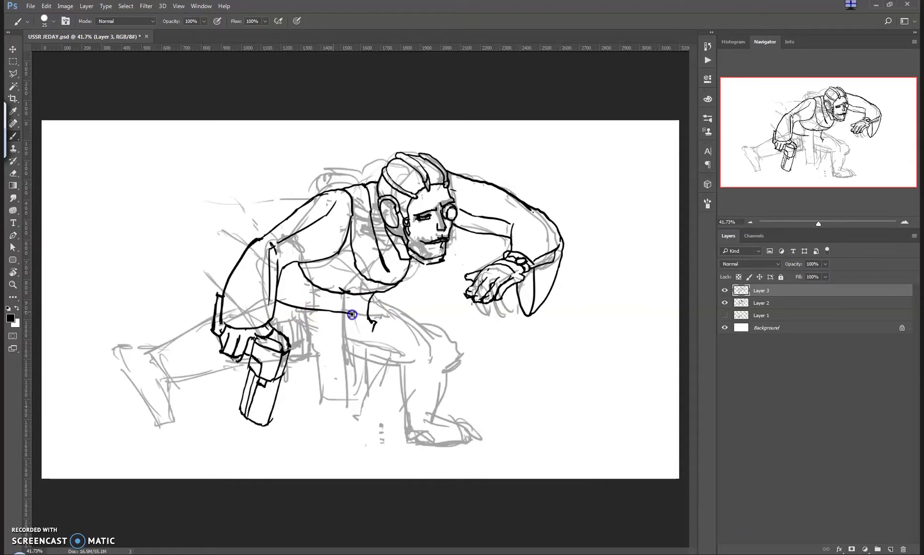
drag(287, 304, 278, 339)
mouse_move(268, 381)
mouse_down()
mouse_move(283, 376)
mouse_move(308, 312)
mouse_move(296, 314)
mouse_move(313, 353)
mouse_move(286, 325)
mouse_move(305, 330)
mouse_move(272, 321)
mouse_move(359, 400)
mouse_move(377, 321)
mouse_up()
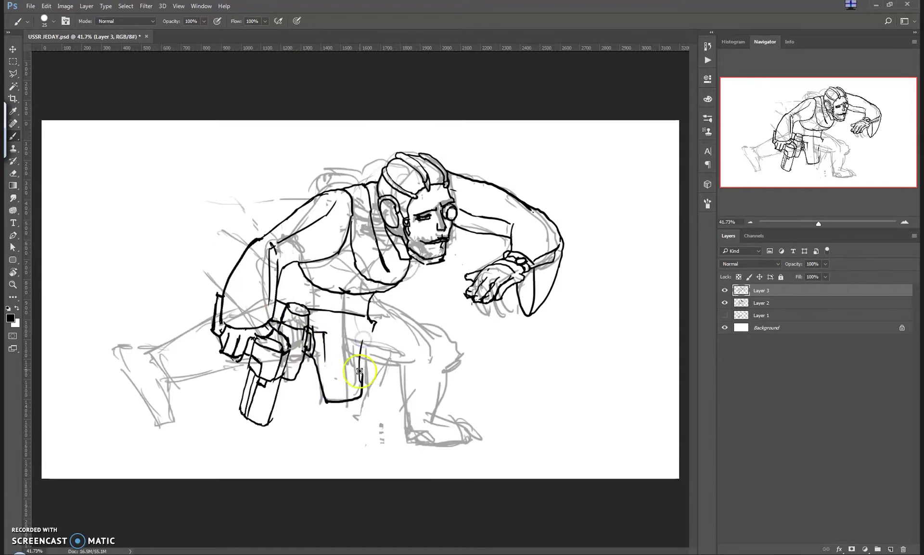
Step: Polygon-select the inked upper body, enlarge it and shift it up-right, then deselect
key(l)
click(194, 281)
click(244, 197)
click(357, 137)
click(525, 166)
click(575, 328)
double_click(316, 335)
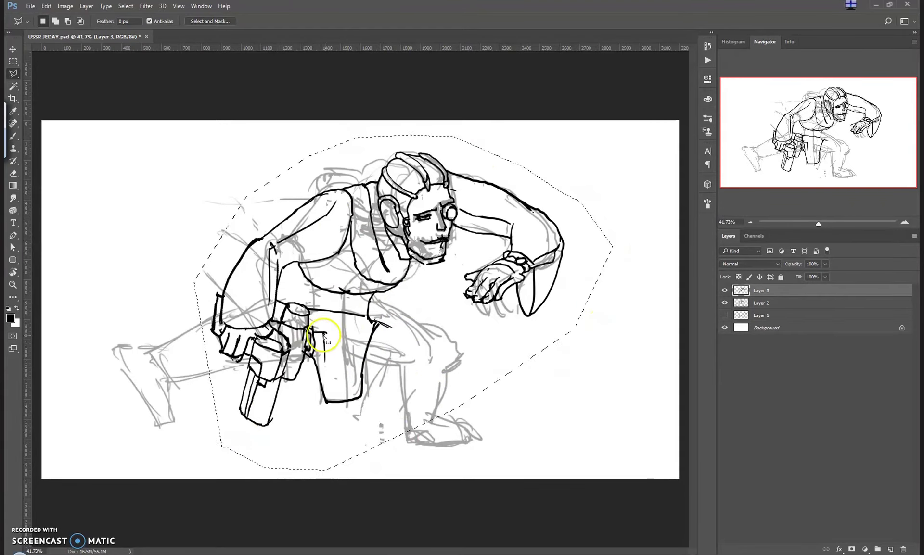
key(ctrl+t)
drag(316, 334, 351, 295)
key(Return)
key(ctrl+d)
key(m)
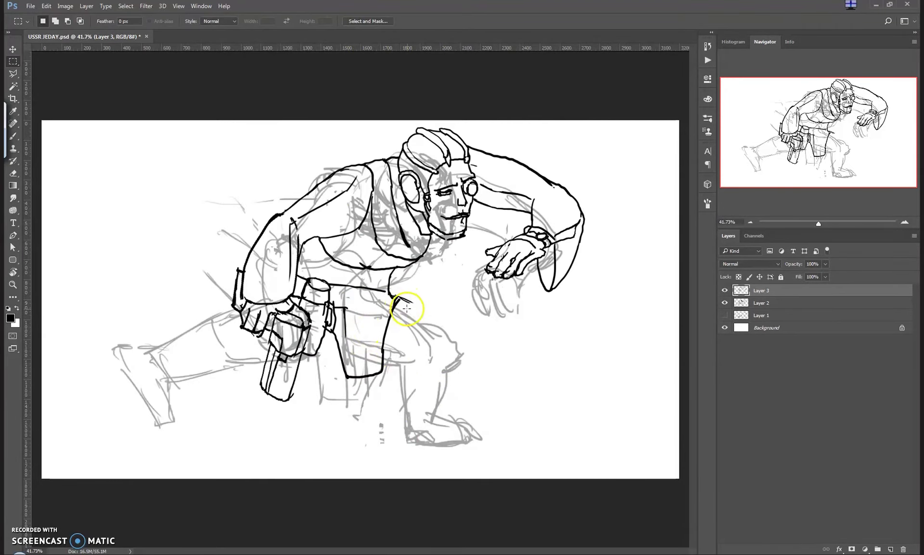
Step: Outline the left leg, shin and foot in black
key(b)
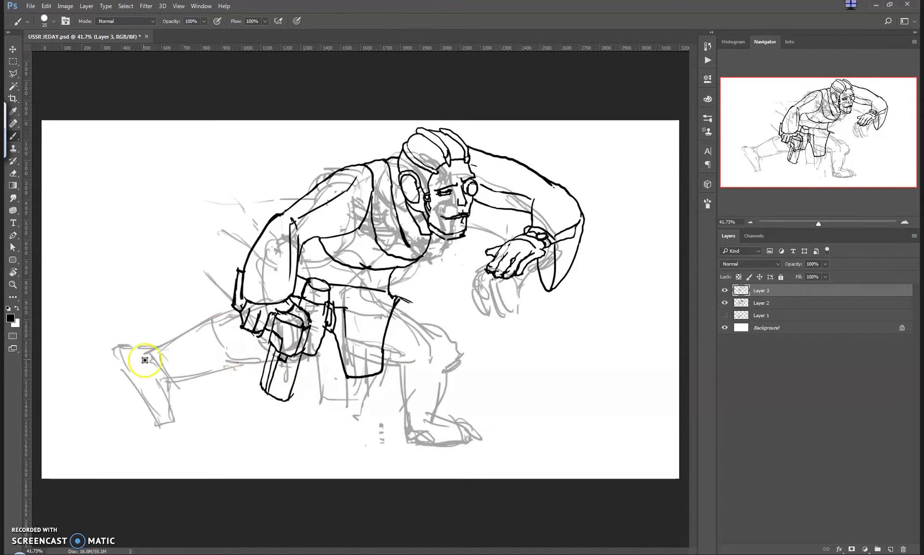
mouse_move(173, 316)
mouse_down()
mouse_move(252, 387)
mouse_move(291, 399)
mouse_move(344, 376)
mouse_up()
mouse_move(226, 362)
mouse_down()
mouse_move(136, 376)
mouse_move(206, 284)
mouse_move(253, 251)
mouse_up()
mouse_move(147, 352)
mouse_down()
mouse_move(126, 372)
mouse_move(144, 350)
mouse_up()
key(ctrl+z)
drag(128, 400, 162, 445)
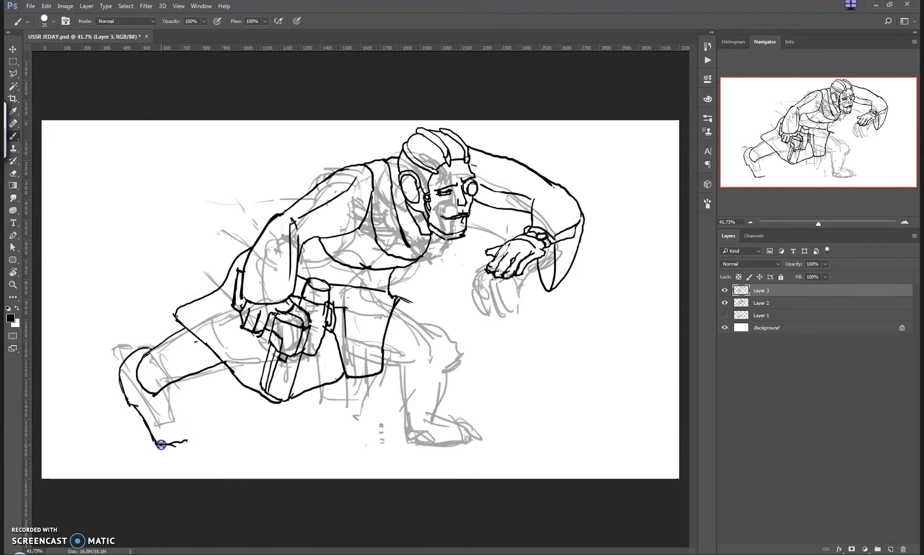
drag(176, 383, 180, 415)
Step: Outline the right thigh, knee, shin and foot including the sole
drag(387, 353, 424, 356)
mouse_move(395, 298)
mouse_down()
mouse_move(454, 313)
mouse_move(465, 342)
mouse_move(448, 428)
mouse_up()
drag(437, 337, 455, 327)
mouse_move(420, 359)
mouse_down()
mouse_move(422, 400)
mouse_move(447, 428)
mouse_move(395, 443)
mouse_move(419, 455)
mouse_move(503, 445)
mouse_up()
drag(450, 422, 502, 448)
Step: Fade the grey sketch layer to 4% opacity and return to the line art layer
click(763, 303)
drag(794, 263, 770, 263)
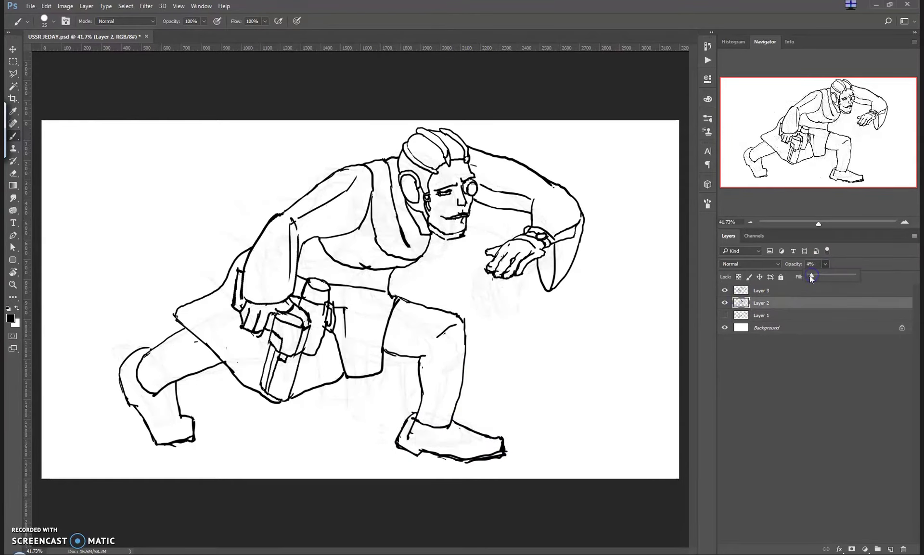
click(761, 291)
Step: Alternate brush and eraser to clean up the neck lines and redraw a fuller earpiece
mouse_move(333, 304)
mouse_down()
mouse_move(350, 316)
mouse_move(392, 299)
mouse_up()
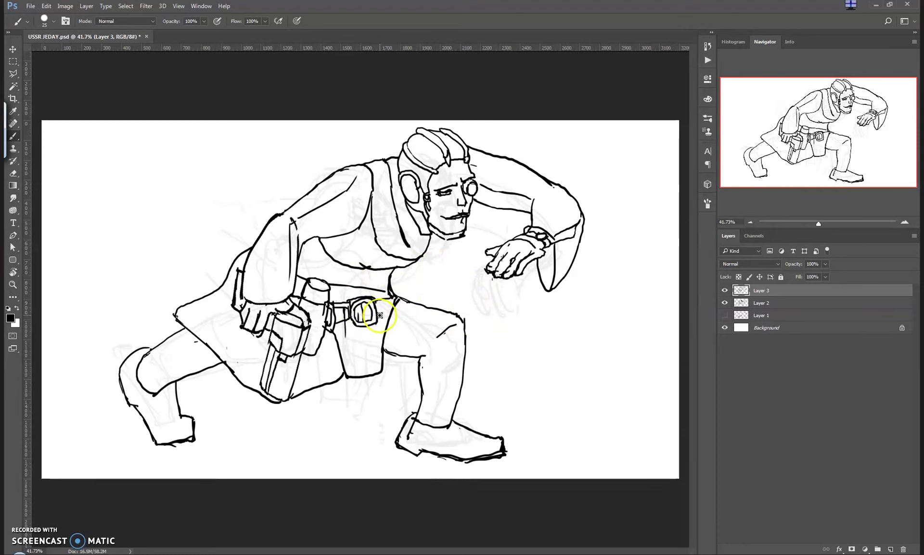
key(e)
key(b)
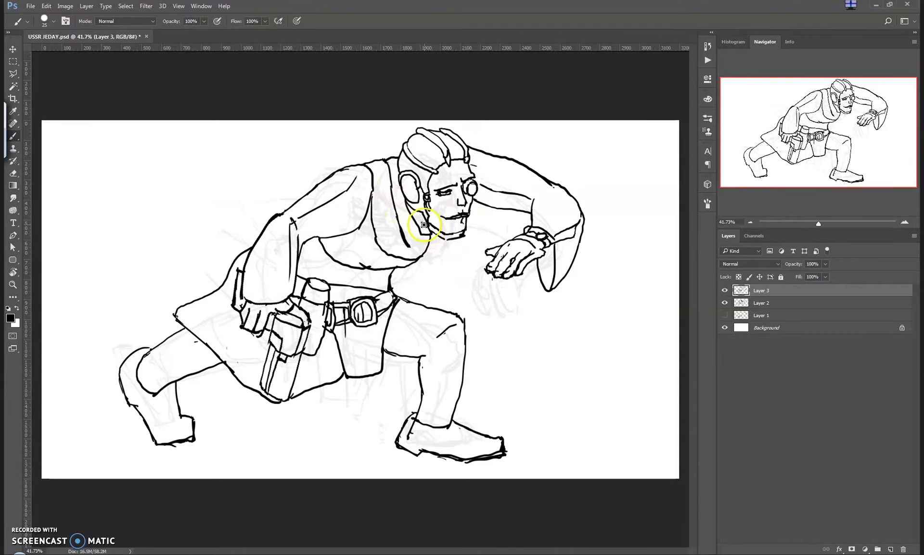
key(e)
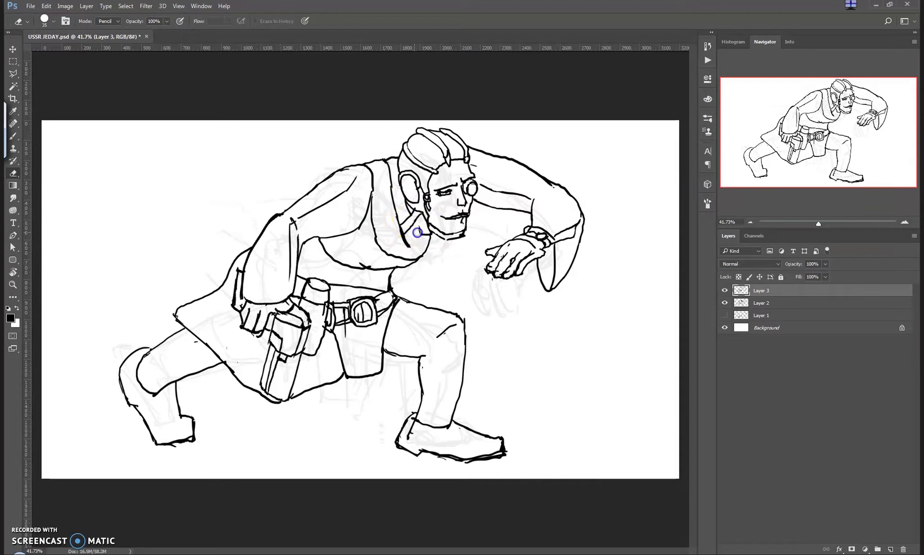
key(b)
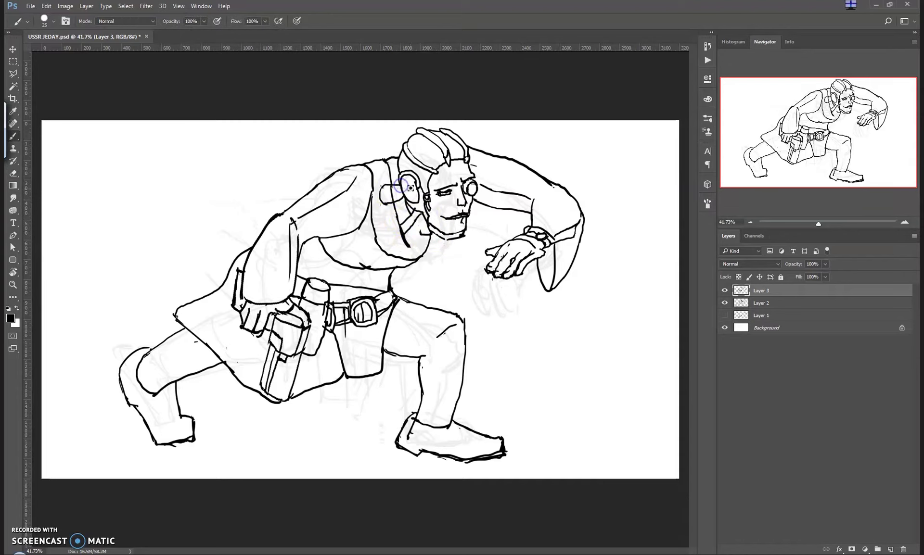
key(e)
mouse_move(388, 231)
mouse_down()
mouse_move(403, 202)
mouse_move(389, 190)
mouse_move(382, 203)
mouse_move(397, 192)
mouse_up()
key(b)
key(e)
key(b)
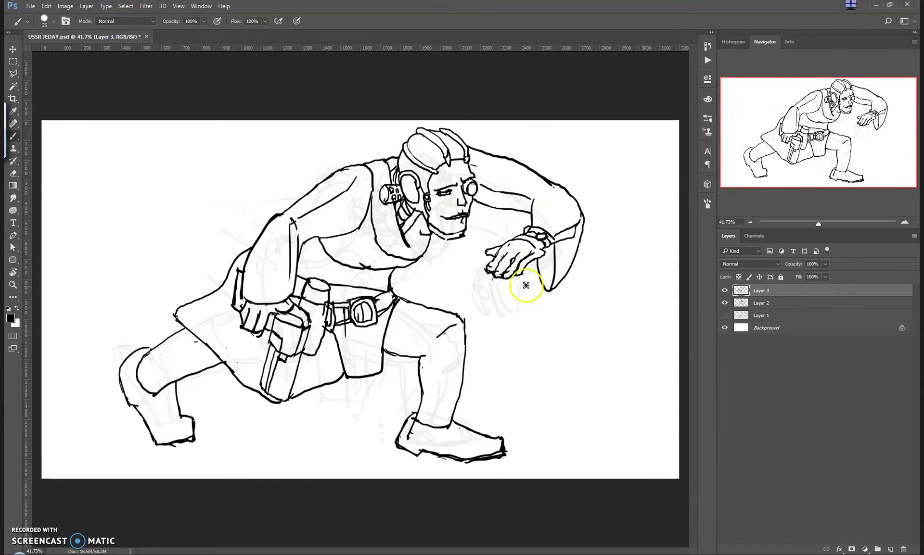
Step: Polygon-select the reaching hand, enlarge and rotate it, shift it right, then deselect
key(l)
click(552, 246)
click(530, 224)
click(464, 250)
double_click(549, 289)
key(ctrl+t)
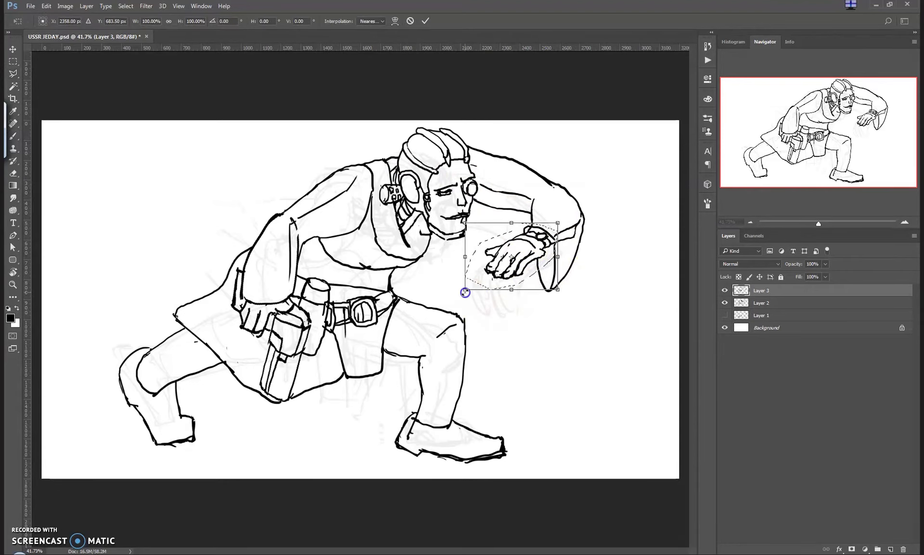
drag(470, 289, 440, 308)
drag(558, 288, 540, 284)
key(Return)
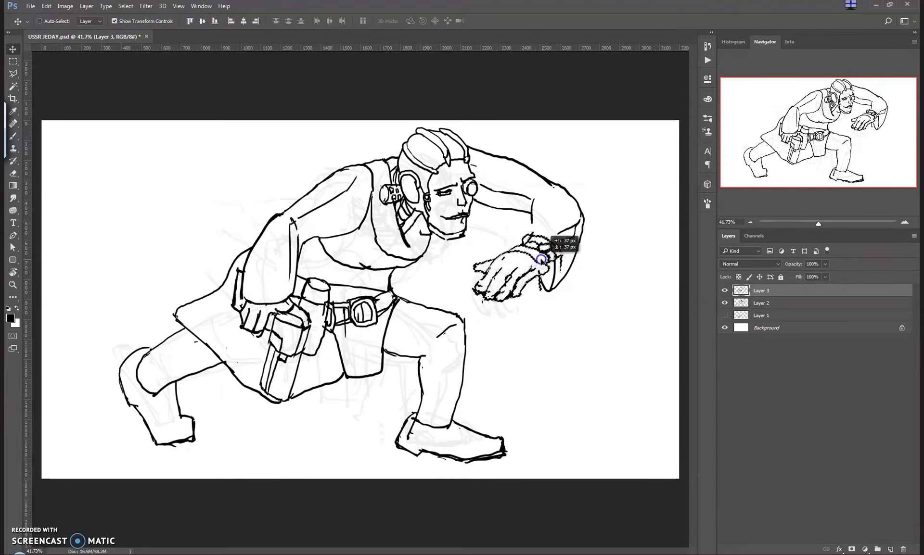
key(ctrl+d)
Step: Add a short upper-arm stroke and erase part of the lower coat line
key(b)
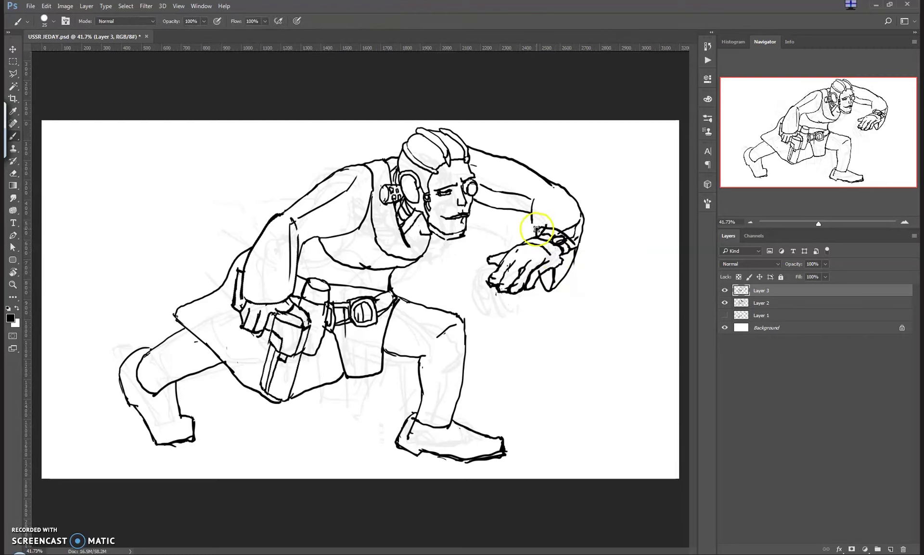
drag(535, 224, 550, 190)
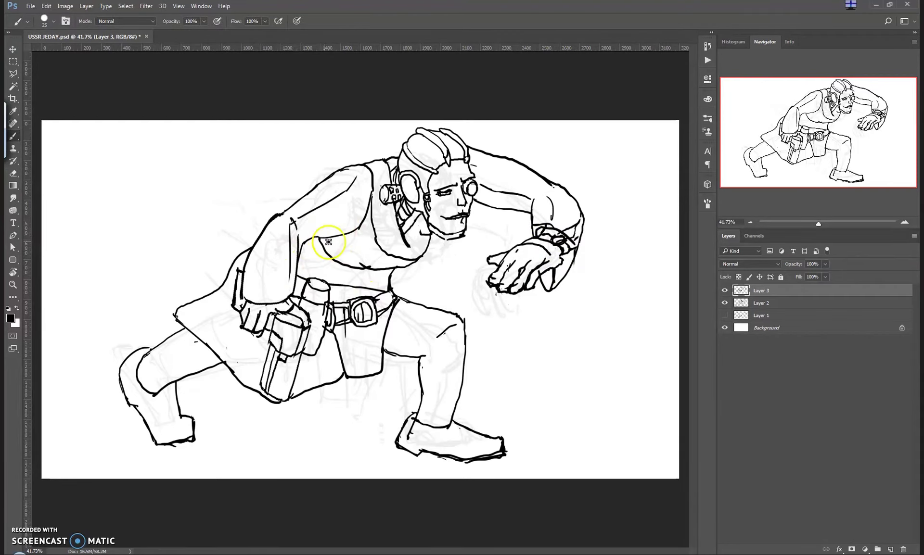
key(e)
mouse_move(233, 376)
mouse_down()
mouse_move(291, 404)
mouse_move(310, 391)
mouse_move(260, 413)
mouse_move(281, 422)
mouse_move(300, 381)
mouse_up()
key(b)
Step: Draw the long gun barrel and holster strap, hatch the grip, and line the knee
mouse_move(308, 344)
mouse_down()
mouse_move(291, 397)
mouse_move(264, 399)
mouse_up()
key(e)
key(b)
drag(271, 364, 239, 367)
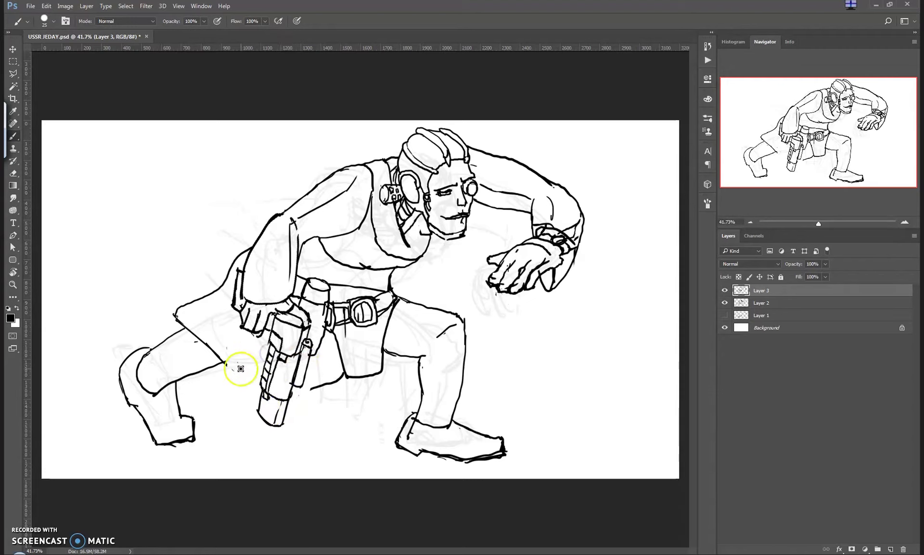
drag(288, 392, 302, 384)
Step: Click the canvas and left toolbar, then begin a polygon selection around the upper body
click(398, 468)
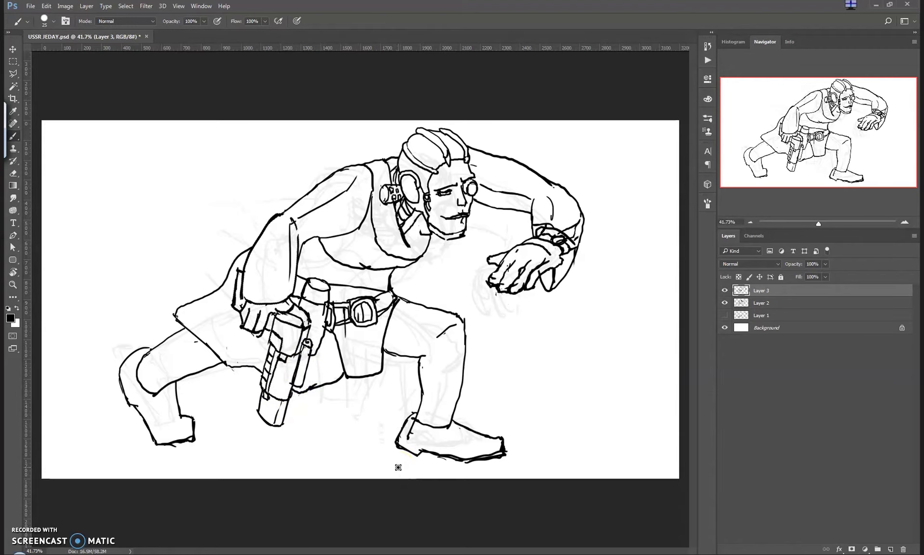
click(23, 535)
key(l)
click(430, 281)
Step: Lasso the head, shoulder and arm line art and copy it onto Layer 4
click(639, 220)
click(599, 157)
click(373, 84)
double_click(346, 238)
key(ctrl+j)
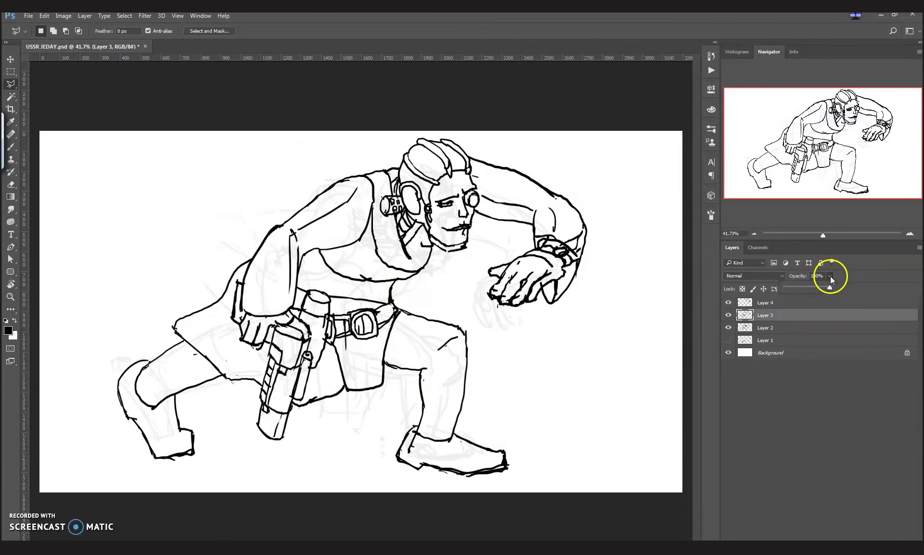
Step: Fade the underlying line art and give Layer 4 a dark maroon Color Overlay
drag(825, 274, 790, 282)
double_click(818, 303)
click(432, 435)
click(624, 346)
click(597, 212)
click(747, 140)
click(732, 332)
Step: Draw maroon strokes along the left arm, hand edge and leg edge
key(b)
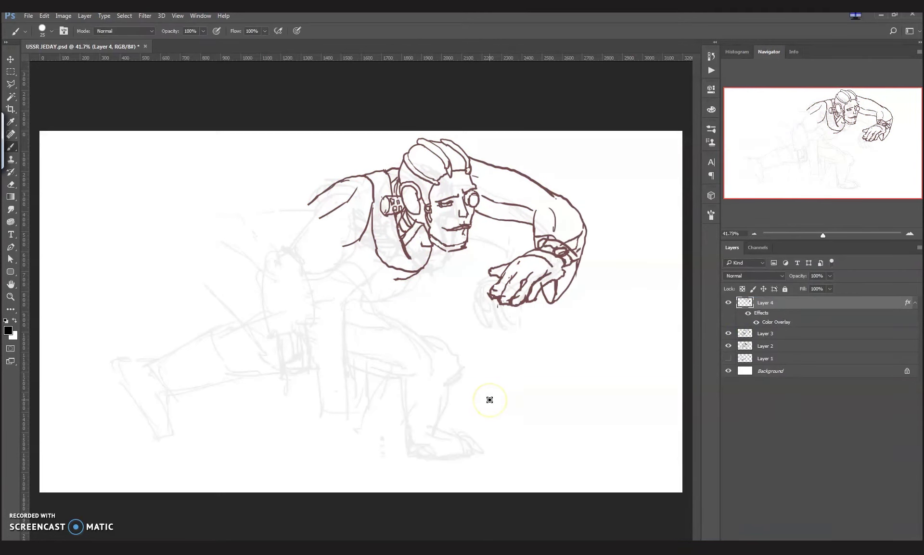
mouse_move(276, 252)
mouse_down()
mouse_move(264, 267)
mouse_move(326, 220)
mouse_up()
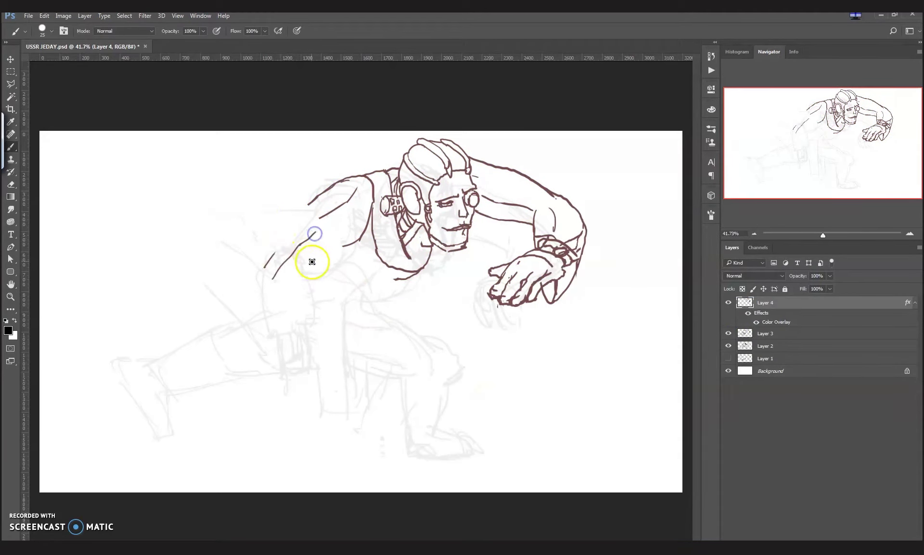
drag(275, 253, 324, 216)
mouse_move(272, 281)
mouse_down()
mouse_move(247, 268)
mouse_move(254, 345)
mouse_move(283, 350)
mouse_move(280, 276)
mouse_move(306, 332)
mouse_move(273, 369)
mouse_move(288, 370)
mouse_up()
drag(282, 360, 291, 396)
drag(301, 338, 321, 388)
click(269, 370)
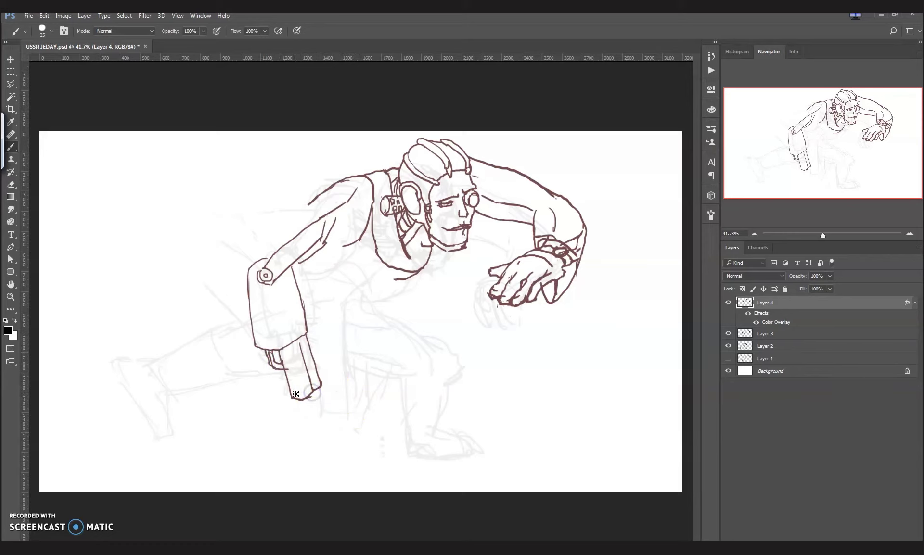
Step: Trace the coat's left edge and hand line, erasing the loop at the hand
mouse_move(224, 256)
mouse_down()
mouse_move(254, 344)
mouse_move(233, 216)
mouse_move(245, 213)
mouse_up()
key(ctrl+z)
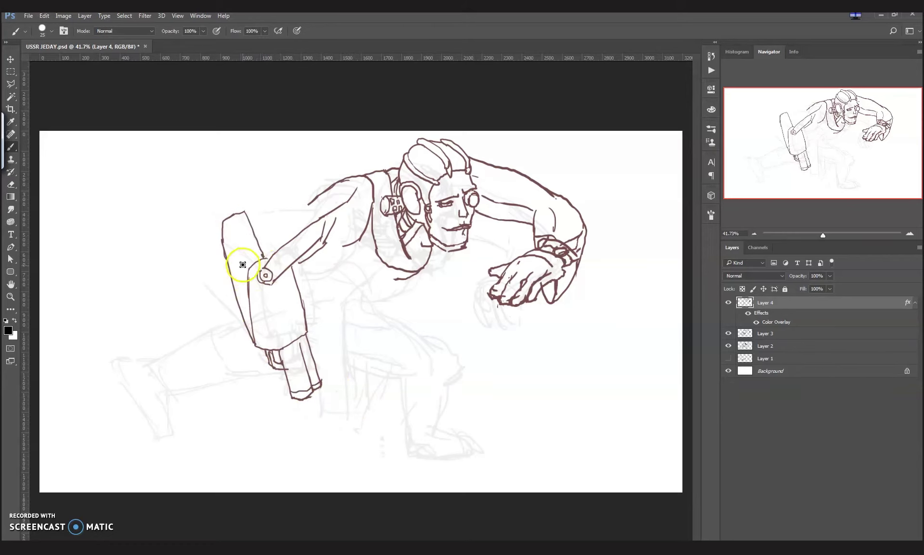
drag(240, 270, 274, 301)
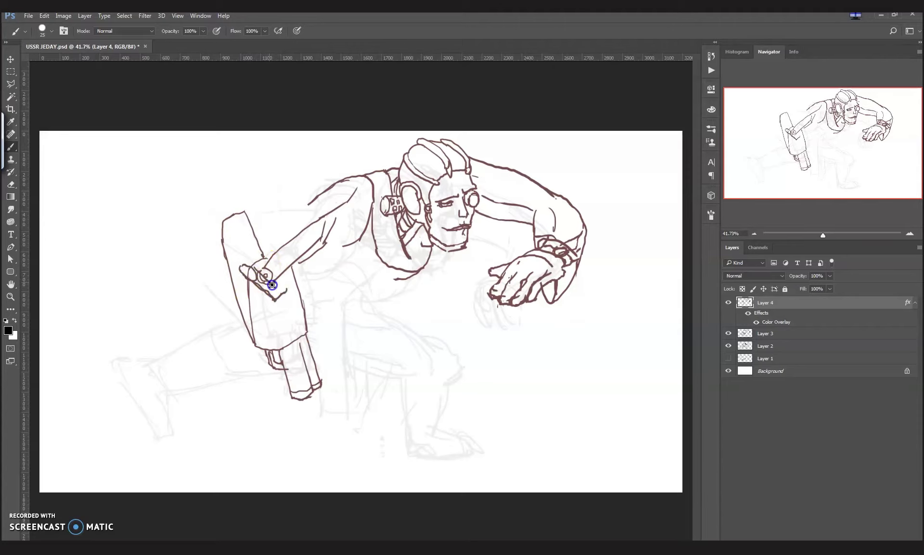
key(e)
drag(259, 268, 284, 257)
key(b)
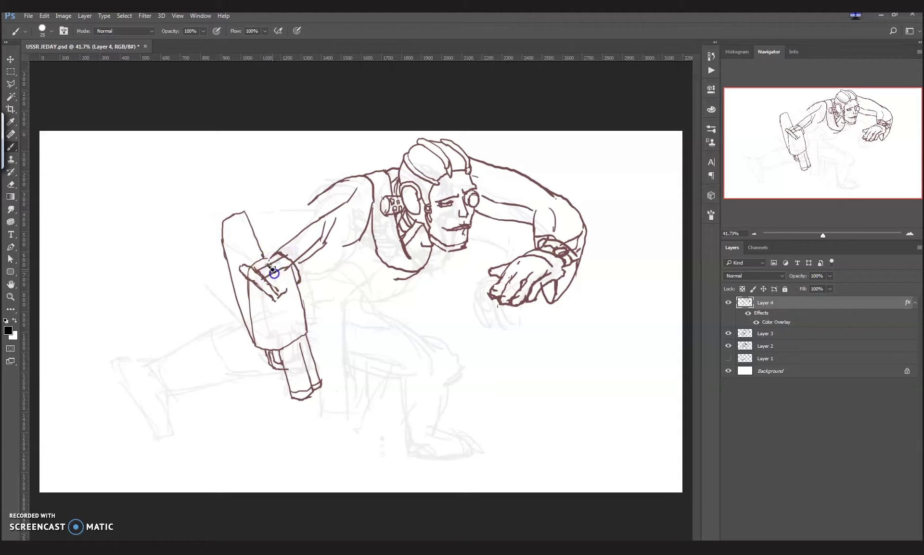
drag(269, 270, 303, 212)
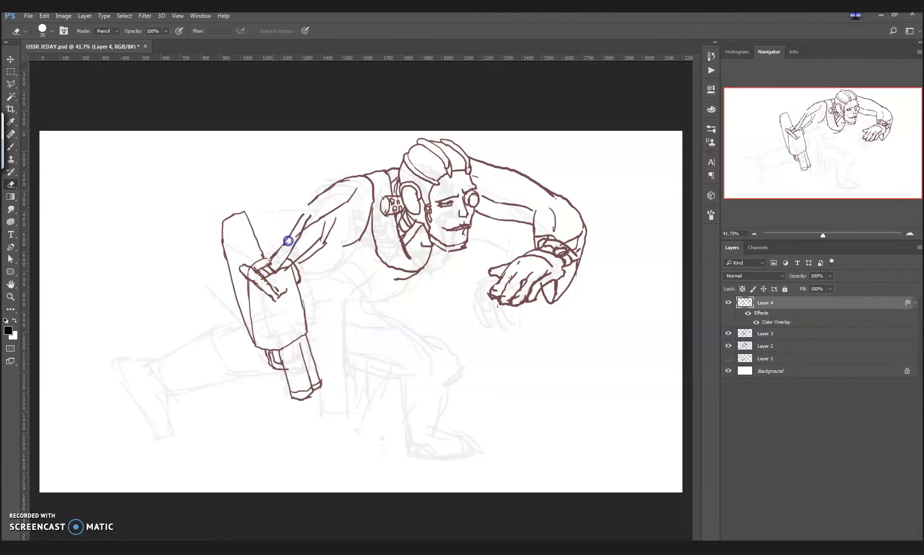
Step: Redraw the sleeve lines and erase leftover sketch marks inside the sleeve and shoulder
key(e)
key(b)
drag(312, 267, 281, 223)
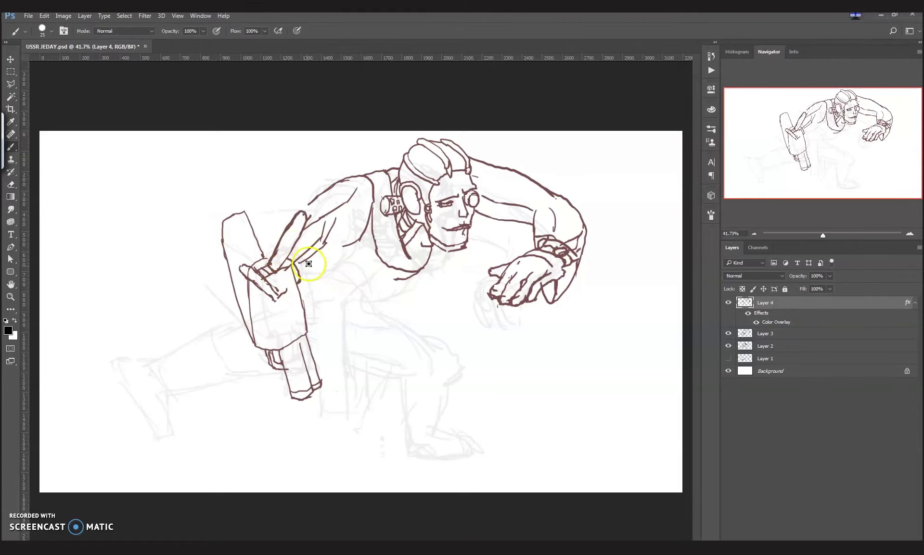
drag(336, 256, 356, 247)
drag(277, 240, 287, 210)
key(e)
mouse_move(354, 240)
mouse_down()
mouse_move(289, 227)
mouse_move(350, 204)
mouse_move(340, 258)
mouse_up()
drag(360, 196, 367, 176)
key(b)
Step: Draw the shoulder and torso outline, redoing the lower torso curve higher and shorter
mouse_move(333, 247)
mouse_down()
mouse_move(328, 320)
mouse_move(403, 282)
mouse_up()
drag(330, 293, 372, 310)
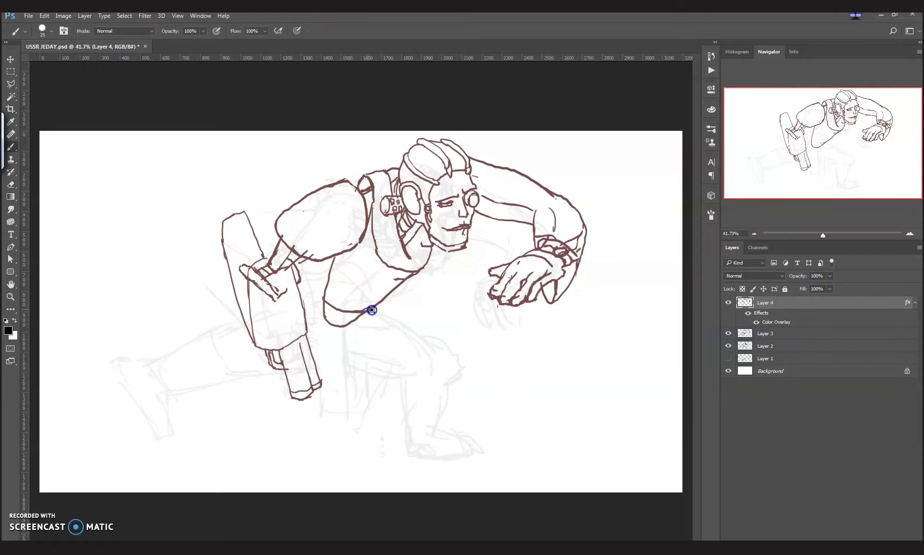
key(ctrl+z)
key(ctrl+z)
drag(326, 272, 373, 310)
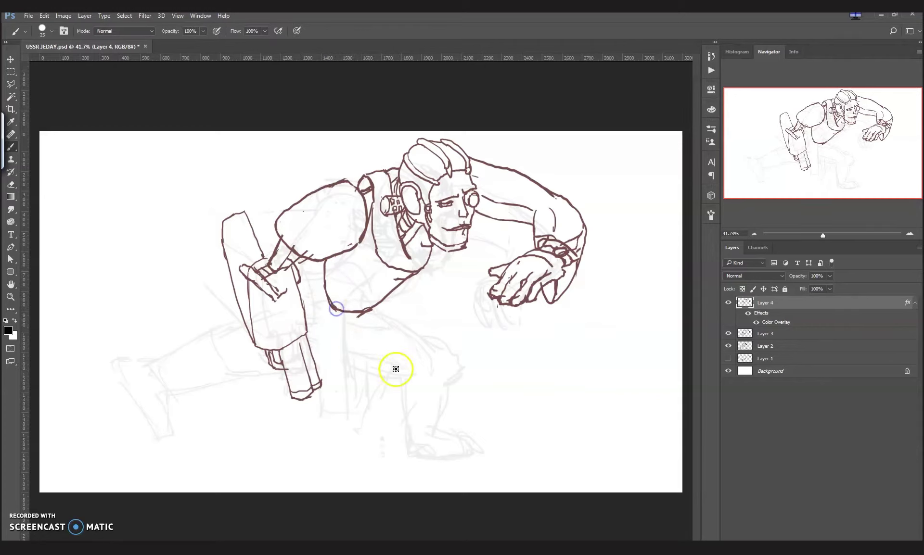
mouse_move(318, 336)
mouse_down()
mouse_move(324, 350)
mouse_move(367, 334)
mouse_move(359, 316)
mouse_move(356, 344)
mouse_move(319, 324)
mouse_move(321, 355)
mouse_move(323, 342)
mouse_move(382, 323)
mouse_move(456, 331)
mouse_up()
key(ctrl+z)
Step: Ink the thigh, knee oval, lower leg and boot with heel details
drag(382, 350, 453, 339)
key(ctrl+z)
mouse_move(381, 352)
mouse_down()
mouse_move(474, 338)
mouse_move(449, 343)
mouse_move(457, 369)
mouse_up()
key(ctrl+z)
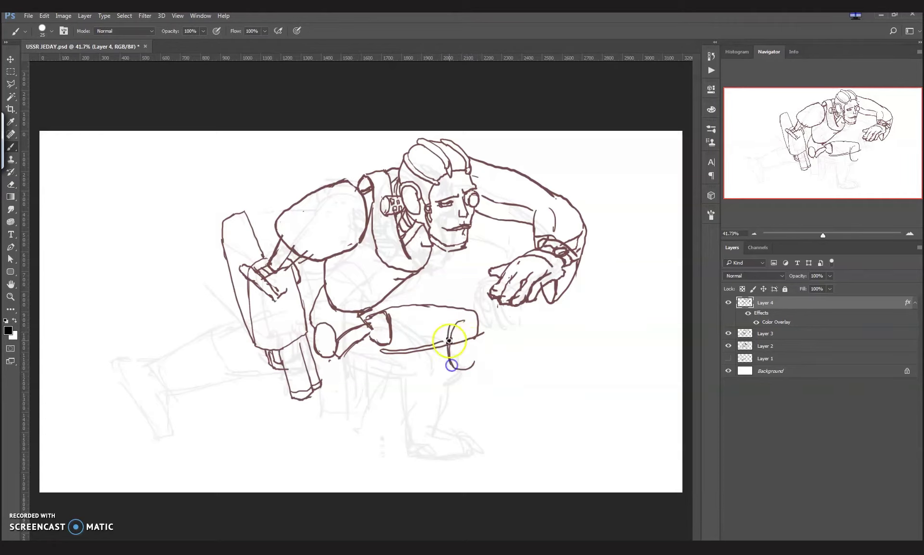
drag(463, 320, 487, 446)
mouse_move(487, 359)
mouse_down()
mouse_move(443, 360)
mouse_move(419, 409)
mouse_move(416, 461)
mouse_move(529, 464)
mouse_up()
drag(424, 471, 513, 474)
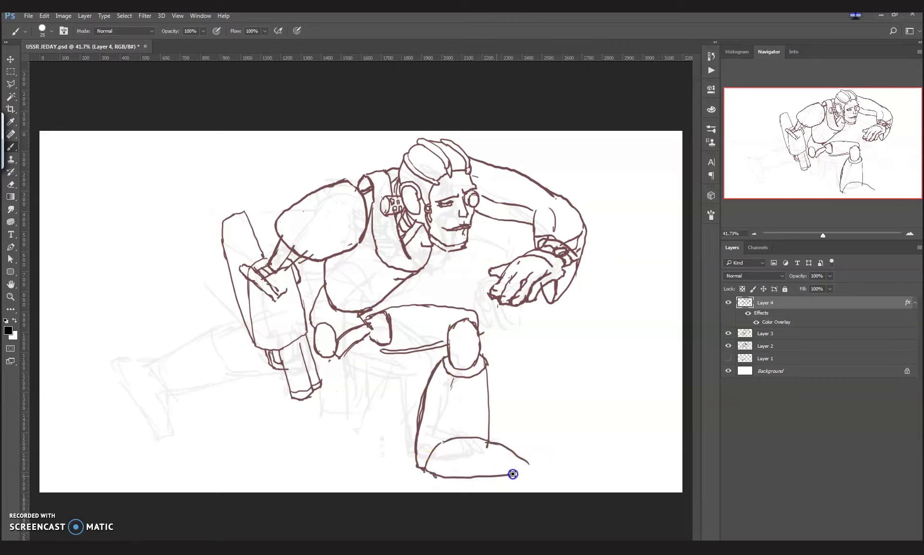
mouse_move(427, 467)
mouse_down()
mouse_move(444, 441)
mouse_move(433, 444)
mouse_move(472, 436)
mouse_move(523, 469)
mouse_up()
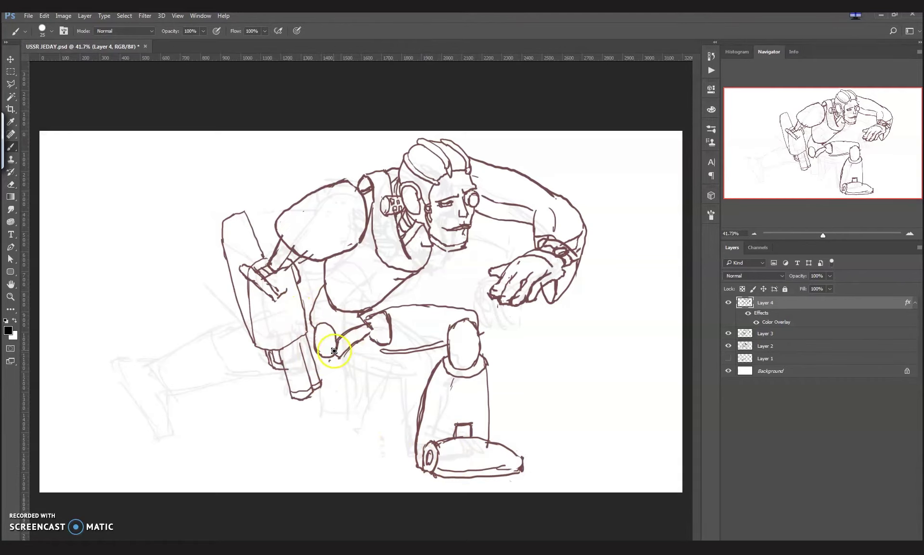
Step: Redraw the gun's bottom curve and add the ground line beneath it
drag(240, 381, 341, 403)
drag(237, 403, 334, 392)
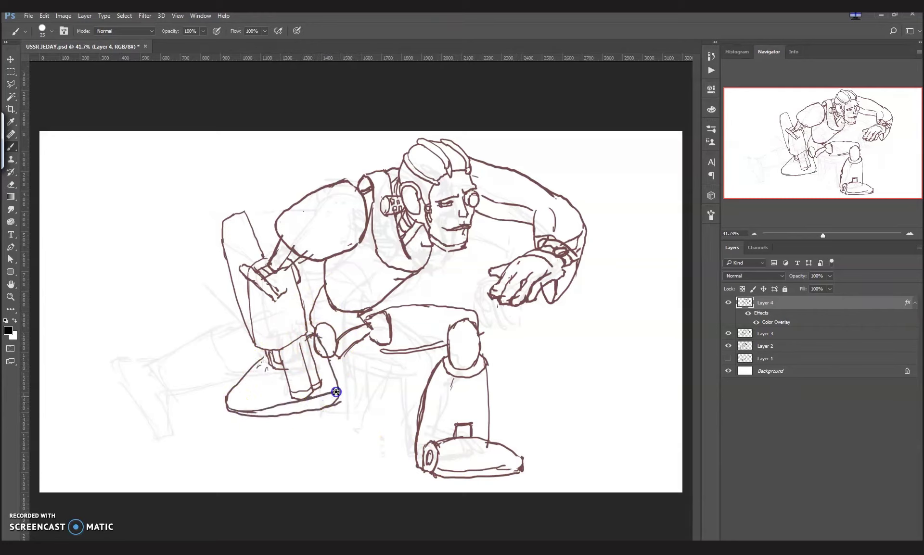
key(e)
key(b)
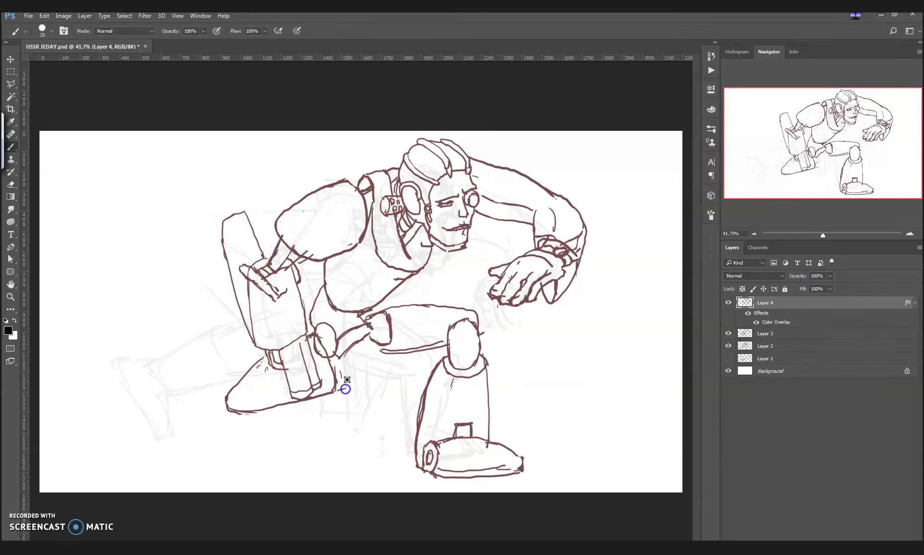
drag(350, 388, 357, 450)
mouse_move(218, 421)
mouse_down()
mouse_move(285, 449)
mouse_move(346, 431)
mouse_move(359, 452)
mouse_up()
mouse_move(299, 428)
mouse_down()
mouse_move(282, 380)
mouse_move(244, 411)
mouse_move(286, 422)
mouse_up()
key(e)
key(b)
Step: Redraw the foot's right edge, extend the ground line, and shape the lower-left foot
drag(368, 468, 358, 448)
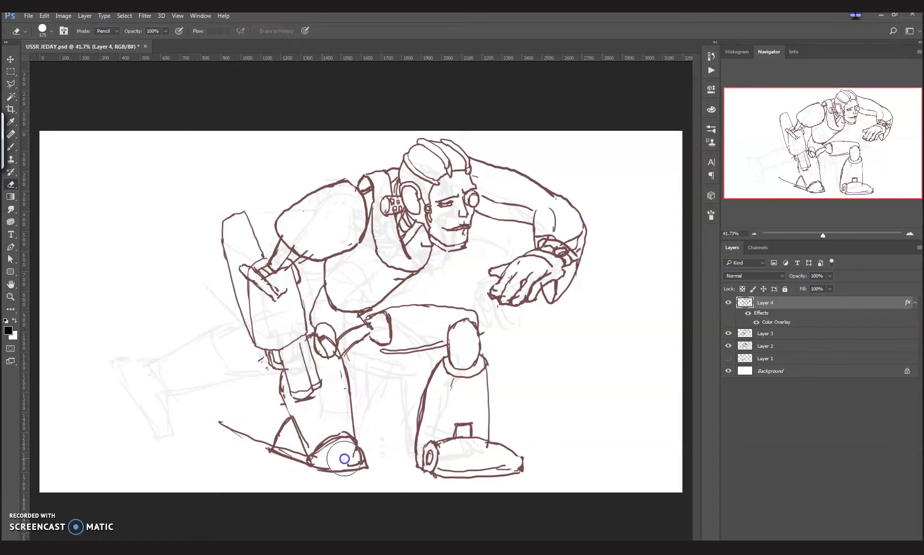
mouse_move(277, 450)
mouse_down()
mouse_move(171, 423)
mouse_move(223, 408)
mouse_up()
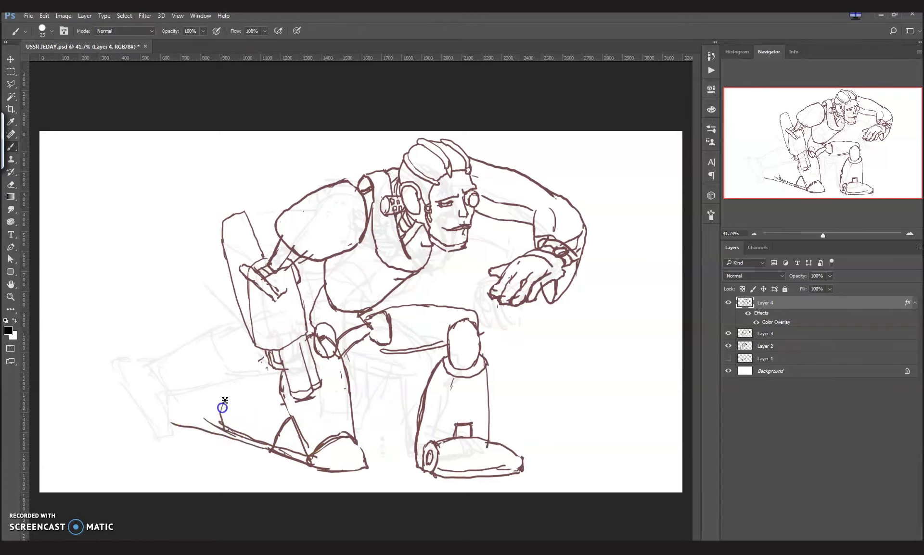
mouse_move(237, 369)
mouse_down()
mouse_move(279, 385)
mouse_move(288, 426)
mouse_move(223, 425)
mouse_up()
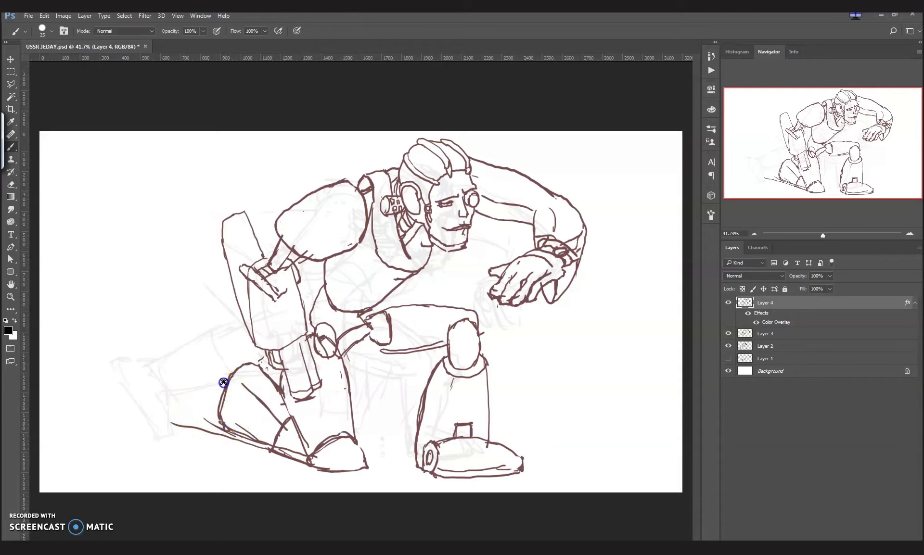
drag(212, 378, 215, 393)
drag(147, 374, 219, 406)
drag(154, 354, 200, 356)
Step: Erase the pointed foot strokes and redraw the diagonal lower leg line
key(e)
mouse_move(149, 373)
mouse_down()
mouse_move(140, 383)
mouse_move(207, 395)
mouse_up()
key(b)
mouse_move(204, 357)
mouse_down()
mouse_move(184, 425)
mouse_move(210, 336)
mouse_move(243, 347)
mouse_move(201, 333)
mouse_move(280, 353)
mouse_up()
key(e)
key(b)
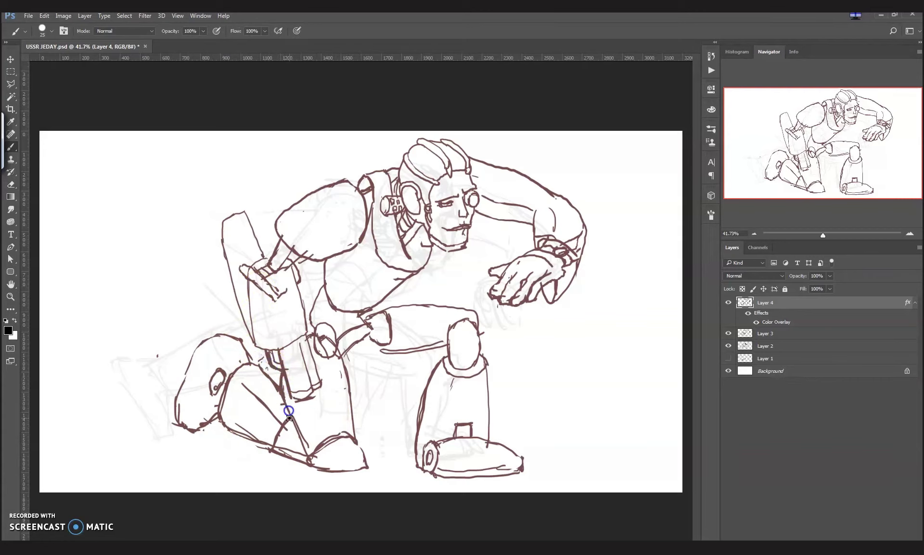
Step: With a narrower brush, add fine lines on the thigh and where torso meets thigh
key(bracketleft)
mouse_move(372, 347)
mouse_down()
mouse_move(355, 341)
mouse_move(380, 332)
mouse_move(352, 337)
mouse_move(367, 355)
mouse_up()
key(e)
key(b)
key(e)
key(b)
drag(330, 310, 345, 318)
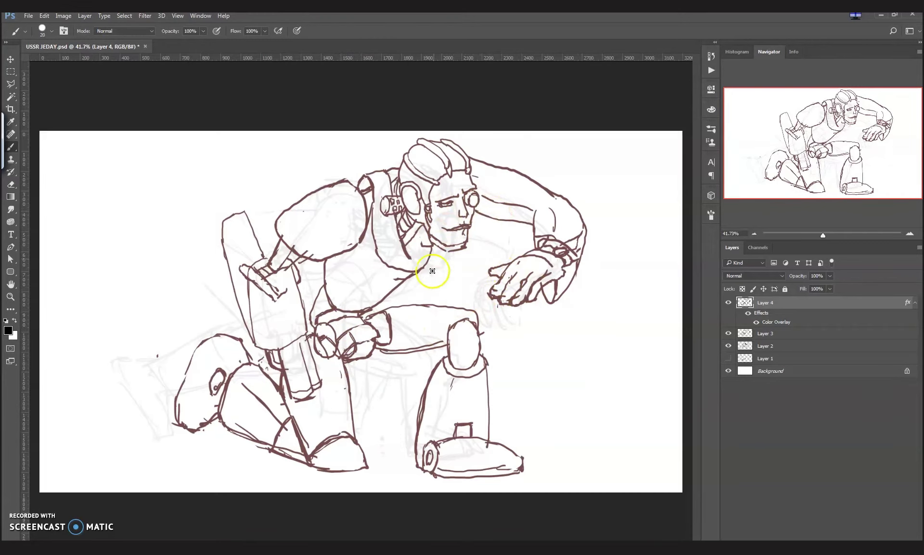
Step: Lasso the head and Alt-drag a copy to the upper left, then deselect
key(e)
key(l)
drag(488, 161, 433, 268)
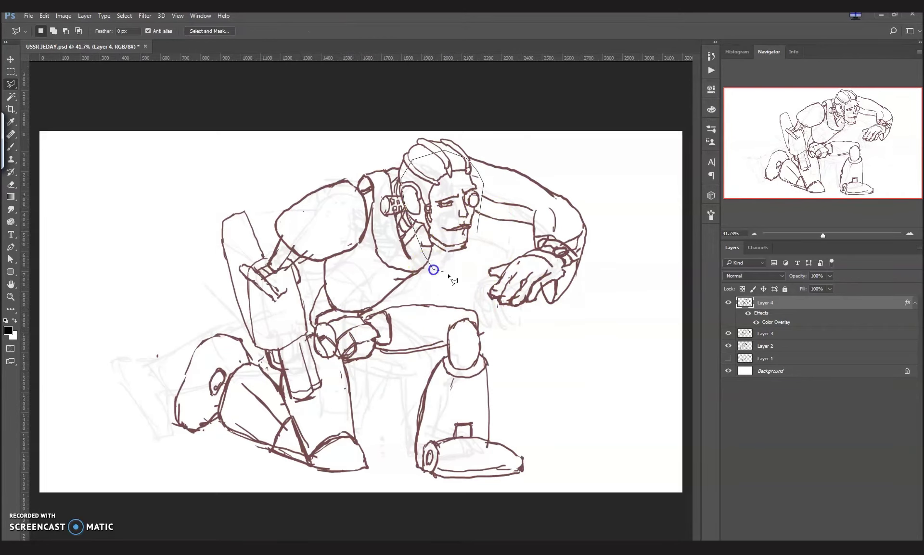
key(v)
drag(460, 223, 156, 224)
key(ctrl+d)
Step: Erase the old face lines and draw a small line beside the right eye
key(e)
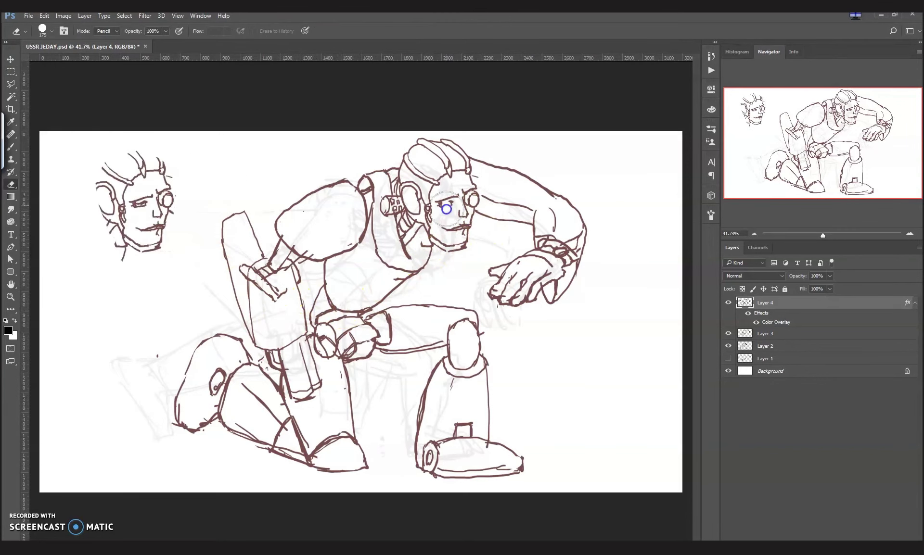
key(b)
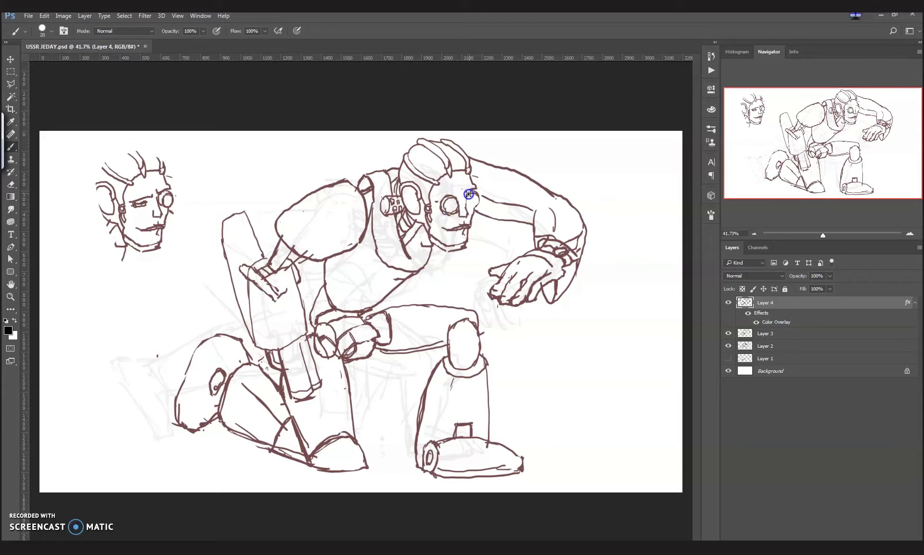
drag(471, 207, 465, 197)
key(e)
key(b)
key(e)
key(b)
Step: Redraw part of the knee outline and ink the round goggle eye
drag(476, 340, 478, 326)
key(e)
key(b)
click(449, 236)
key(e)
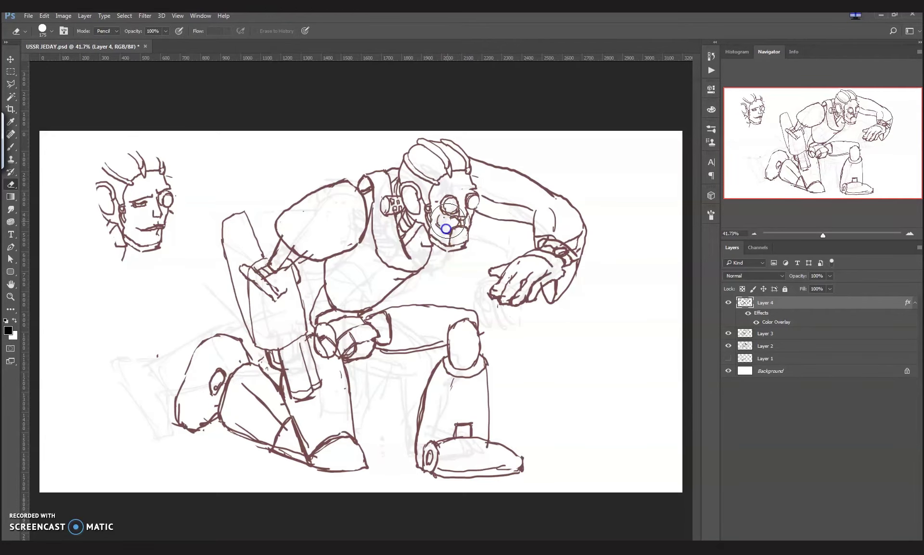
key(b)
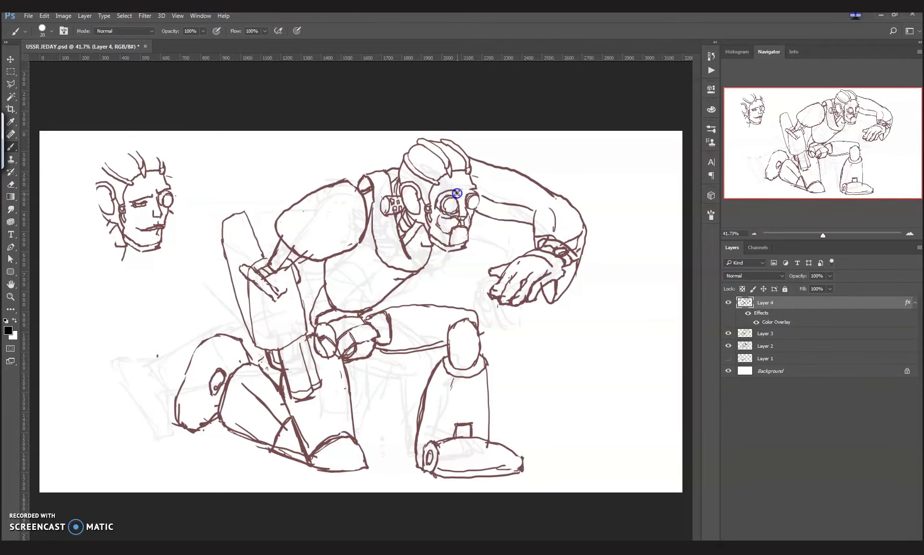
drag(441, 200, 459, 213)
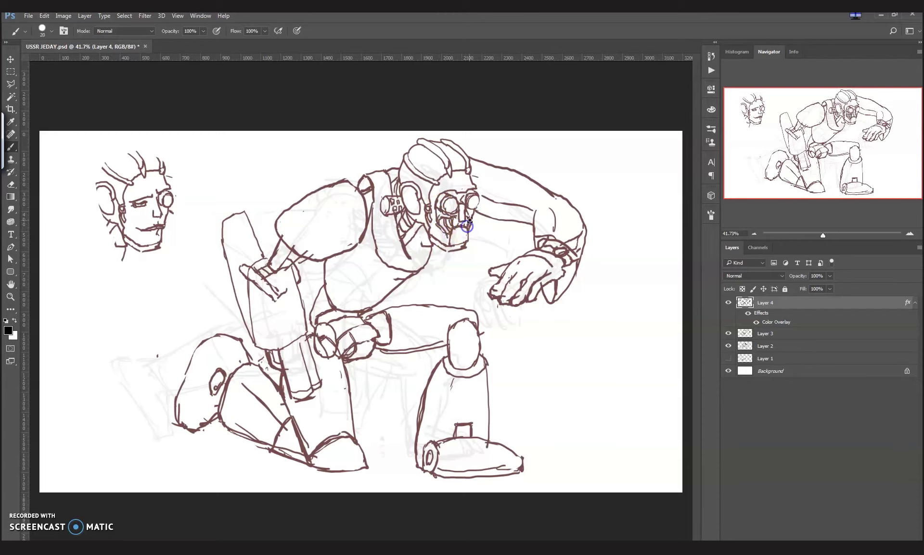
key(e)
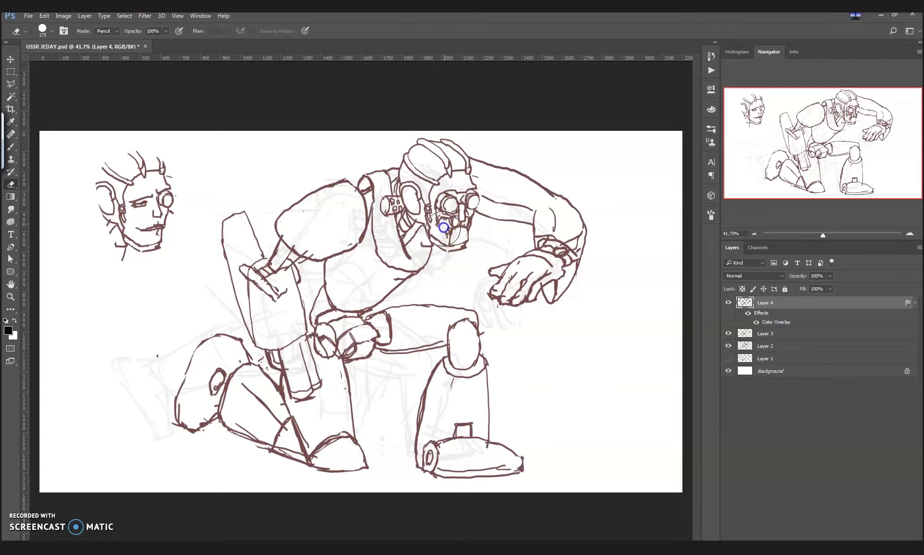
key(b)
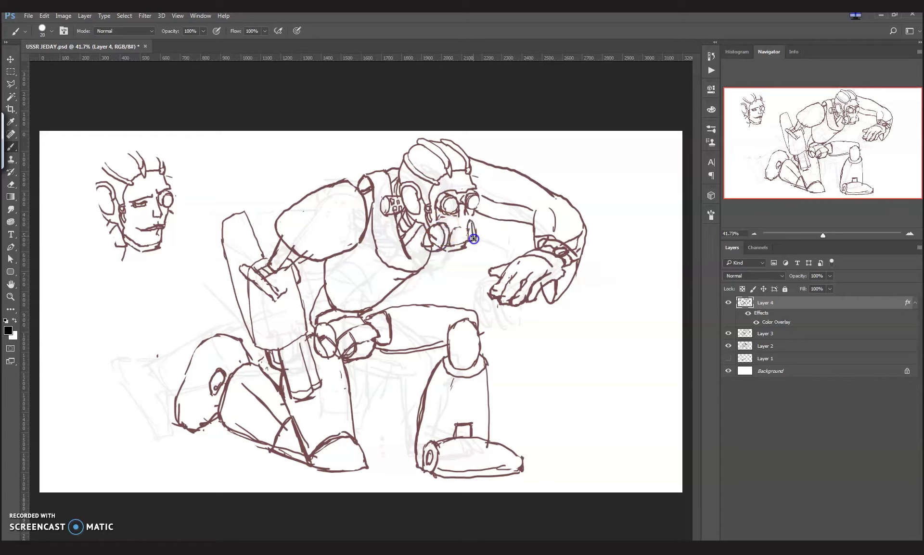
Step: Reshape the gas-mask filter, extend the shoulder strap, and draw rib strokes on the chest
mouse_move(438, 219)
mouse_down()
mouse_move(428, 241)
mouse_move(432, 233)
mouse_up()
drag(473, 222, 473, 231)
drag(373, 217, 375, 243)
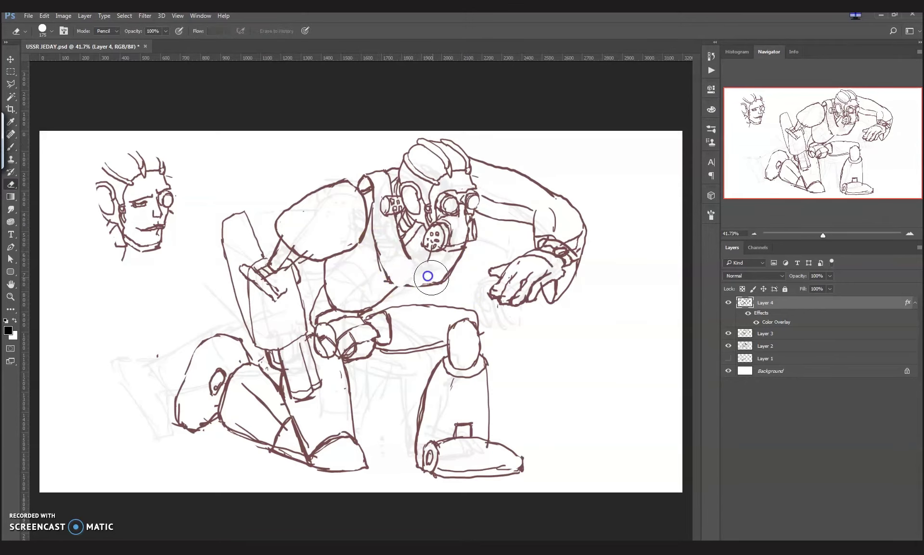
drag(336, 295, 376, 262)
drag(339, 289, 370, 260)
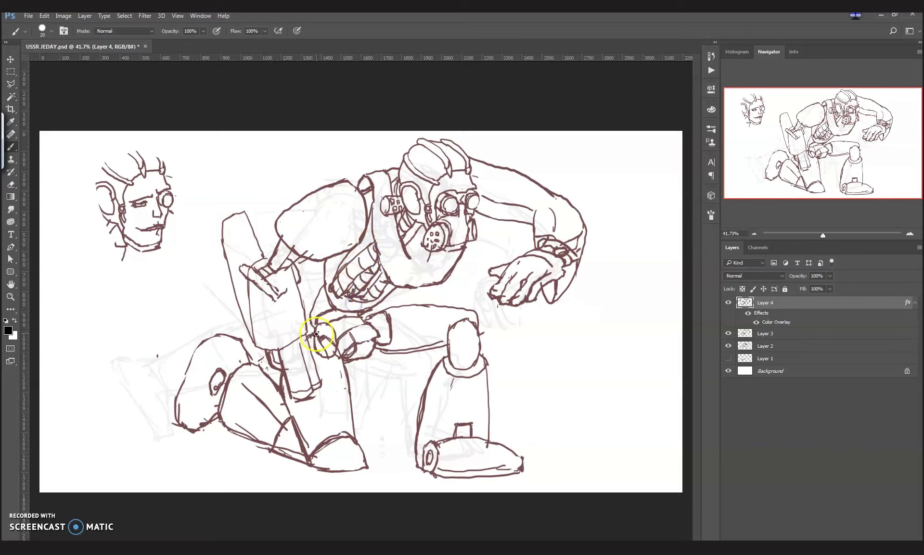
drag(332, 299, 336, 282)
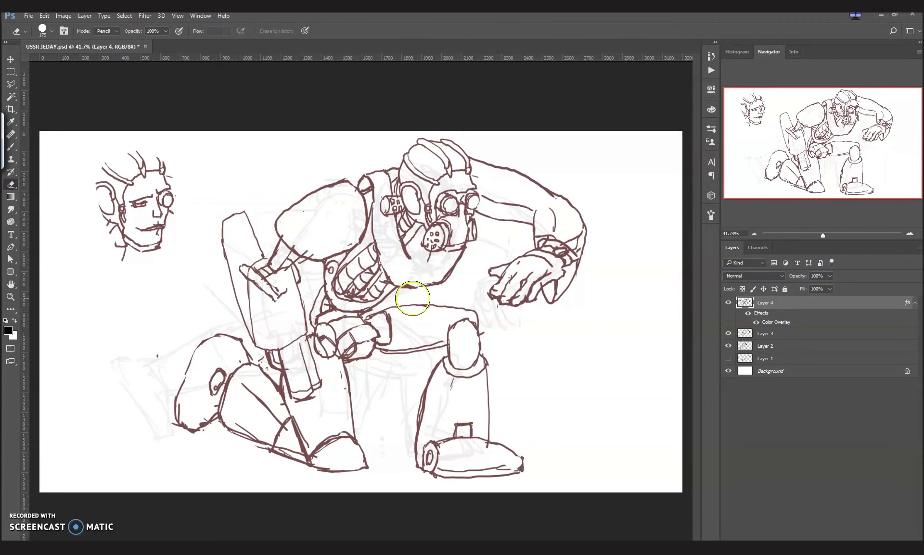
Step: Add wrist cuff strokes, redraw the knee and ribcage, and trace the shield's upper-left edge
drag(389, 327, 387, 343)
drag(453, 371, 441, 348)
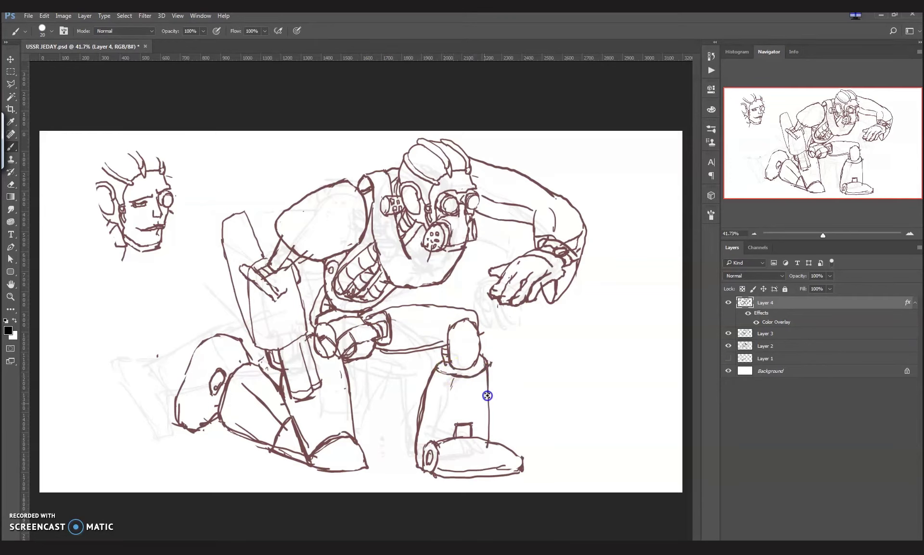
drag(335, 291, 345, 268)
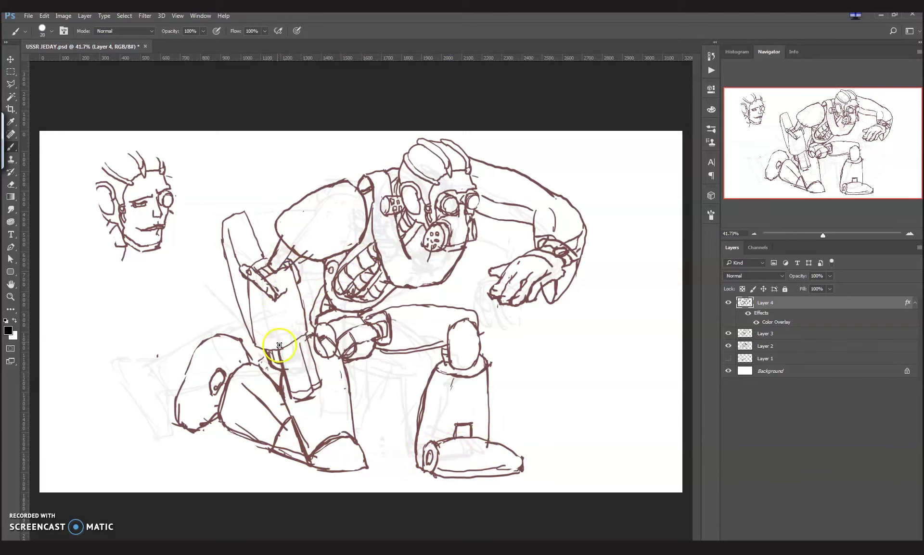
drag(305, 295, 308, 337)
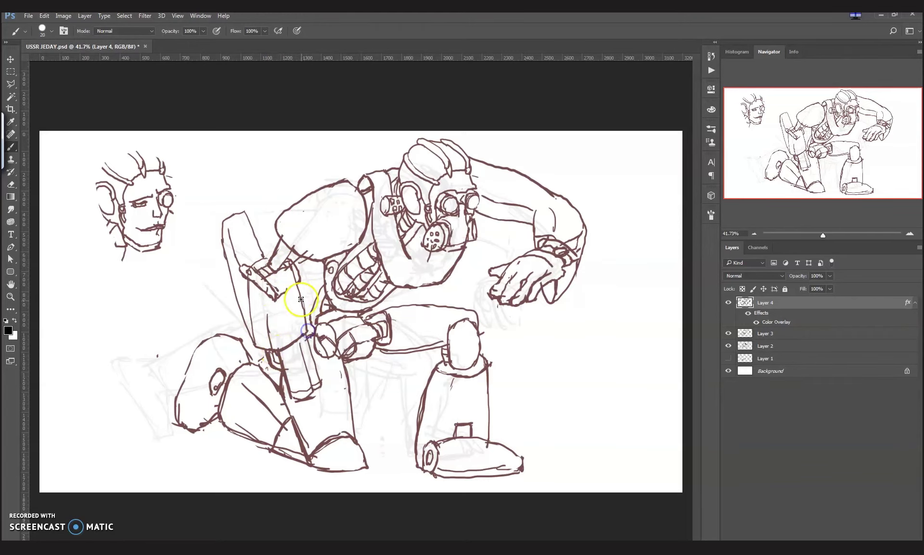
drag(224, 220, 226, 241)
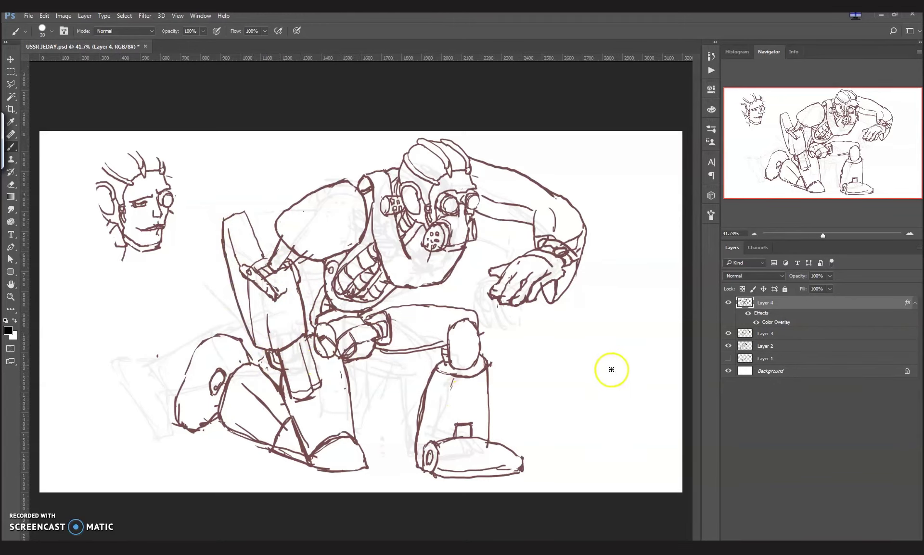
Step: Select the figure by inverting a Magic Wand background pick, then fill it tan on a new layer
key(w)
click(662, 389)
key(ctrl+shift+alt+n)
key(i)
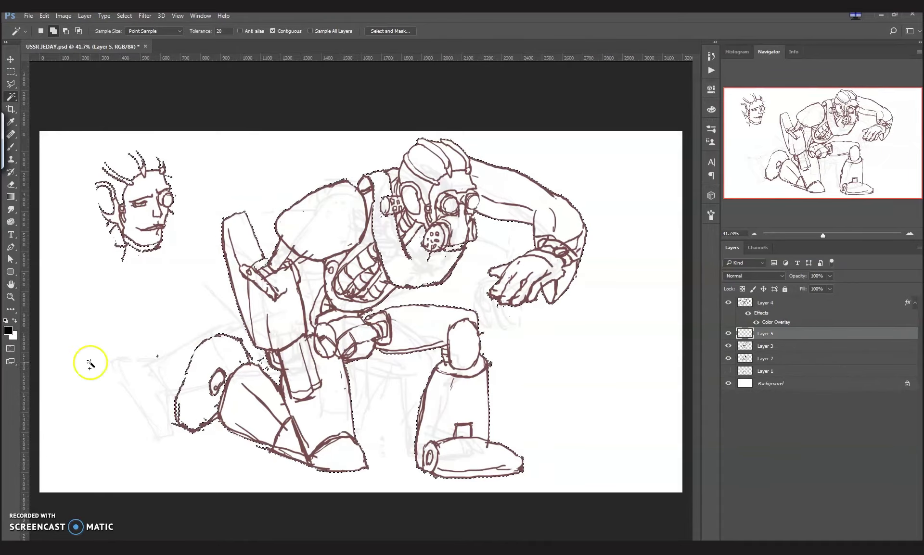
click(8, 331)
click(615, 171)
click(776, 139)
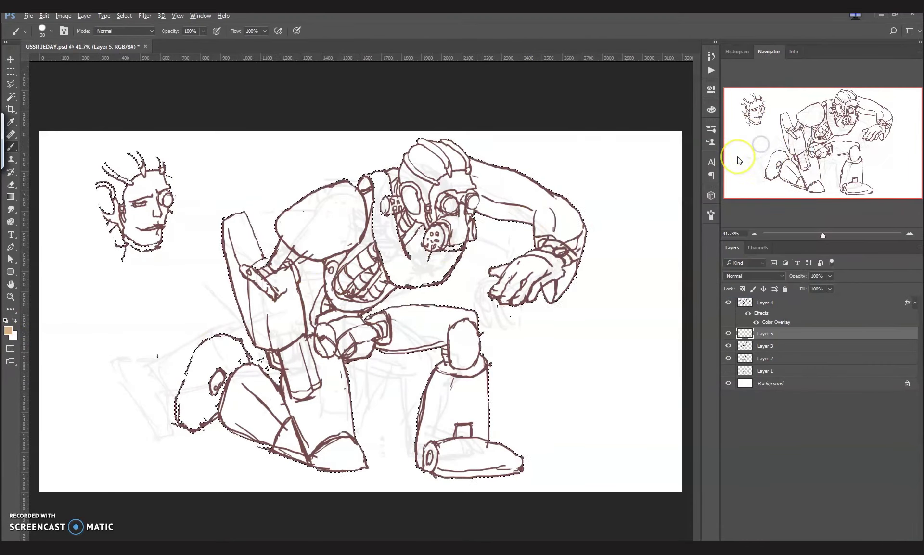
key(alt+BackSpace)
key(ctrl+d)
key(m)
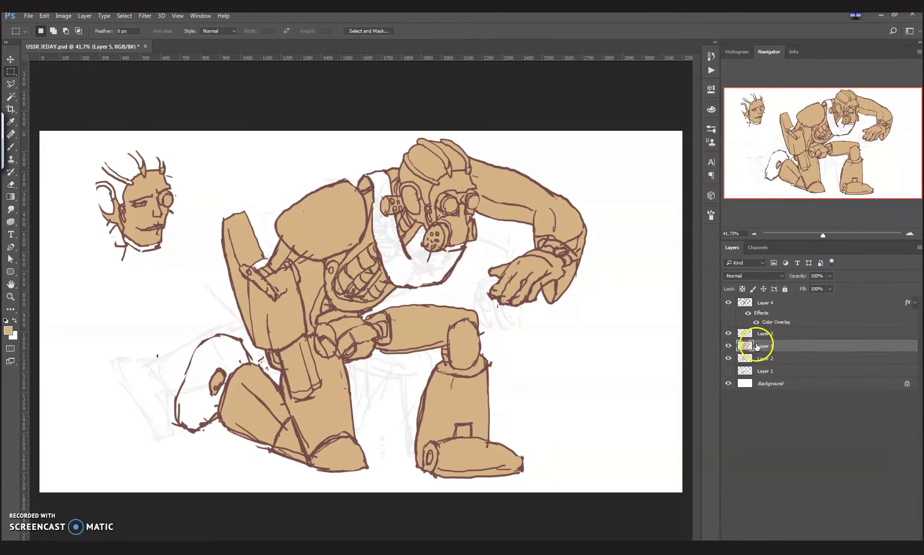
Step: Select the leftover white gaps inside the robot and fill them with tan too
click(754, 313)
key(b)
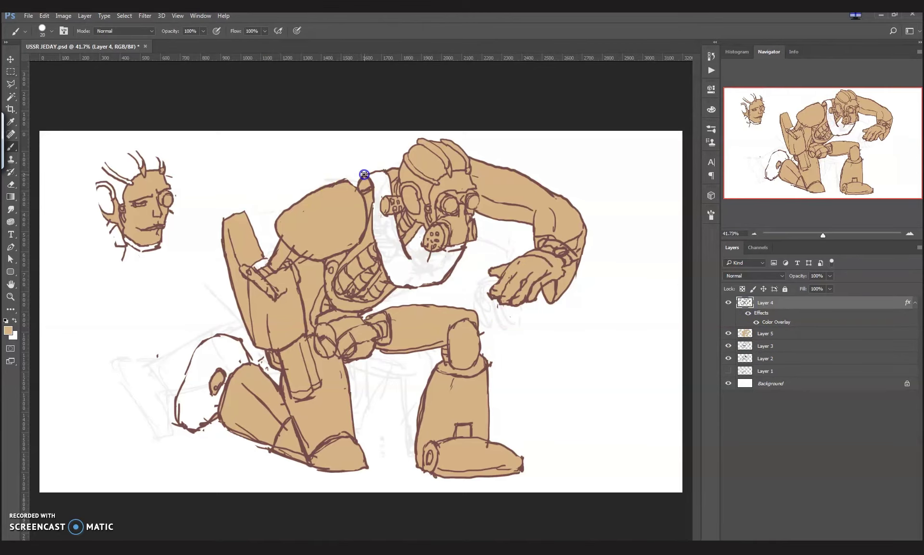
key(w)
click(580, 422)
click(750, 342)
key(alt+BackSpace)
key(ctrl+d)
key(b)
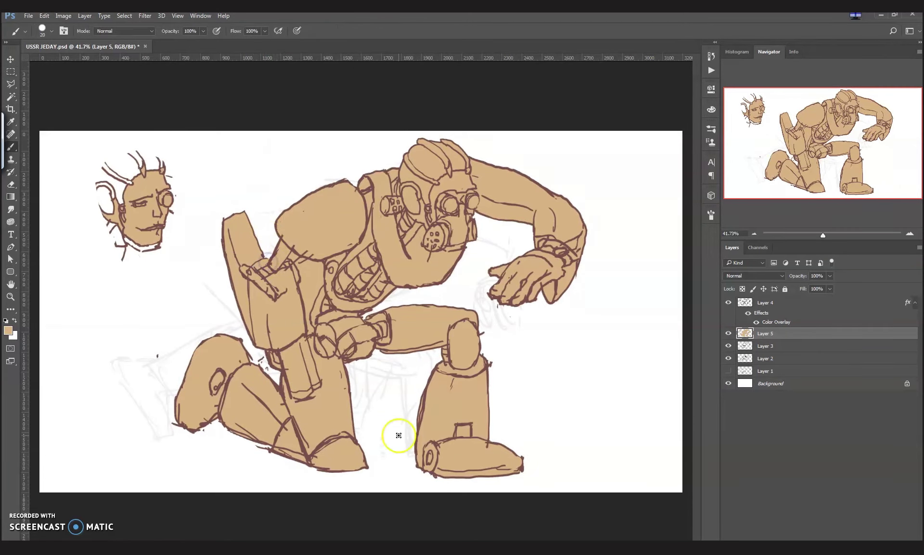
Step: On a new layer, paint tan and dark brown colour swatches with an 80 px brush
key(ctrl+shift+alt+n)
key(bracketright)
key(bracketright)
key(bracketright)
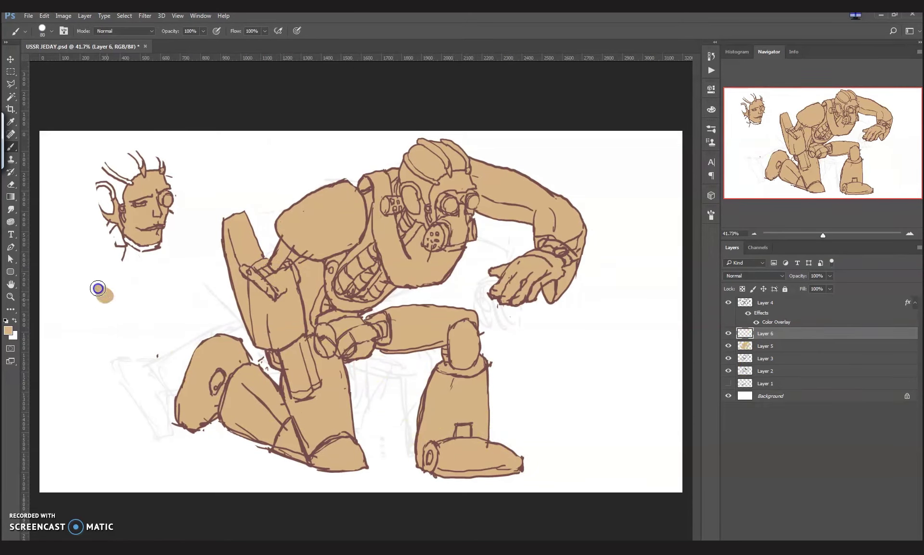
click(98, 288)
click(7, 330)
click(598, 212)
click(770, 140)
drag(99, 325, 104, 304)
Step: Add a lighter tan swatch above the other colour swatches
click(7, 330)
click(640, 225)
click(773, 140)
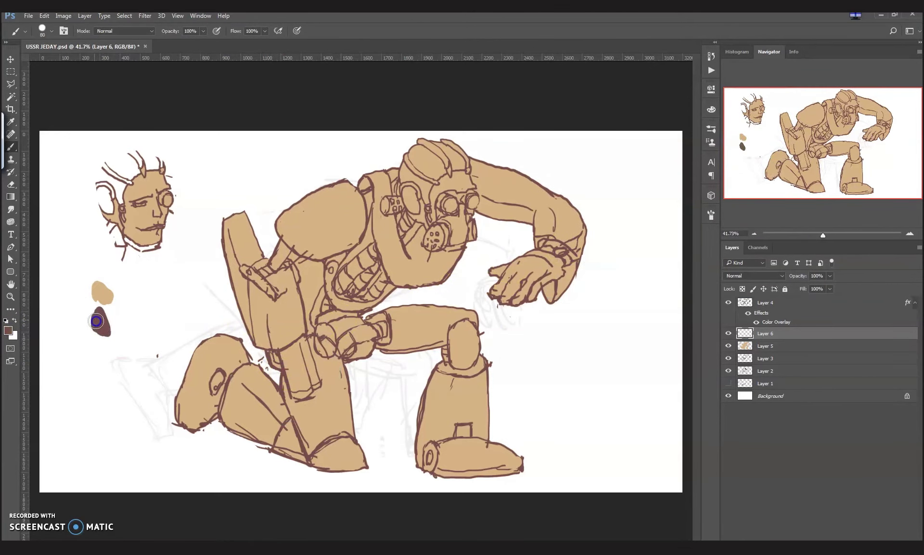
click(8, 330)
click(341, 248)
click(759, 148)
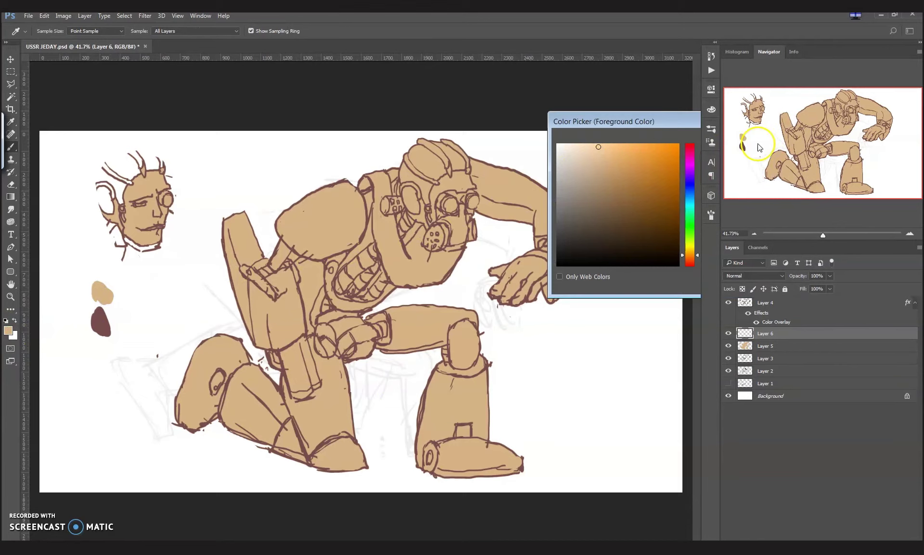
key(Return)
click(111, 278)
Step: Add Layer 7 clipped to the base colour and pick a green-yellow-shifted dark shading colour
click(765, 347)
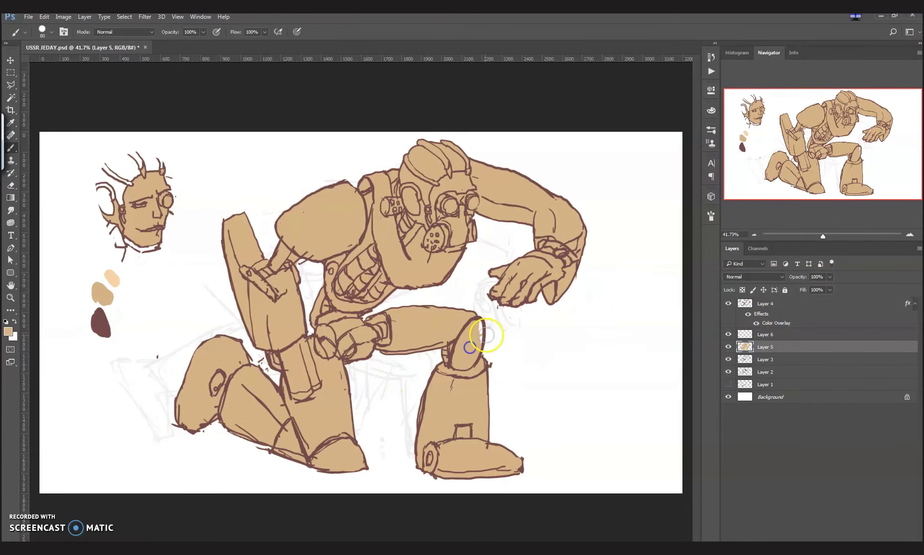
key(ctrl+shift+n)
click(394, 204)
click(546, 194)
click(99, 319)
click(8, 331)
drag(689, 226, 690, 246)
click(677, 185)
Step: With a 175 px brush, shade the shield's left edge, neck, shoulder, hip and hand
key(Escape)
key(b)
key(bracketright)
key(bracketright)
key(bracketright)
drag(249, 302, 255, 326)
mouse_move(239, 282)
mouse_down()
mouse_move(226, 225)
mouse_move(254, 344)
mouse_up()
drag(354, 264, 369, 196)
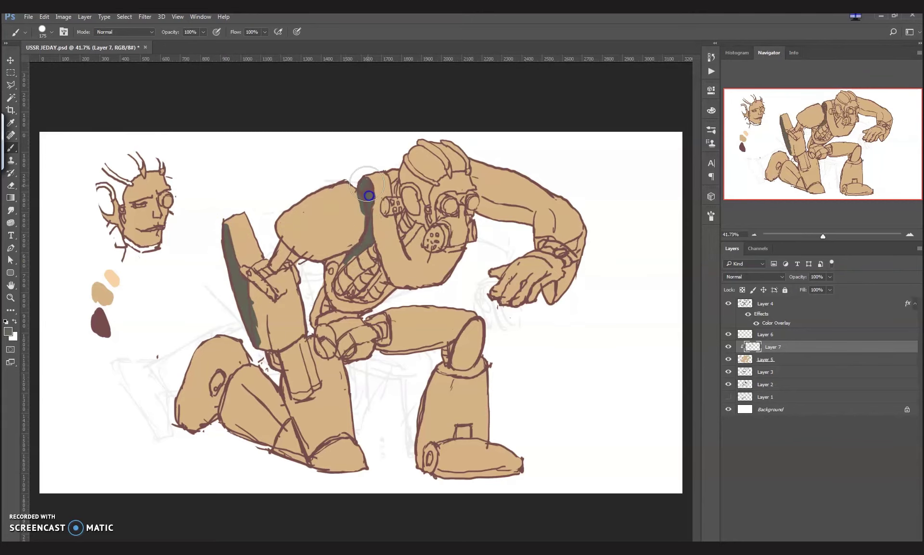
mouse_move(319, 307)
mouse_down()
mouse_move(315, 323)
mouse_move(334, 354)
mouse_up()
mouse_move(272, 378)
mouse_down()
mouse_move(241, 423)
mouse_move(235, 383)
mouse_move(195, 413)
mouse_move(197, 404)
mouse_move(200, 418)
mouse_move(221, 378)
mouse_up()
Step: Shade the knees, shins, both feet, back thigh and the raised arm
key(e)
key(b)
mouse_move(332, 472)
mouse_down()
mouse_move(295, 440)
mouse_move(347, 469)
mouse_up()
mouse_move(447, 472)
mouse_down()
mouse_move(414, 445)
mouse_move(488, 474)
mouse_up()
mouse_move(446, 340)
mouse_down()
mouse_move(429, 416)
mouse_move(450, 337)
mouse_move(375, 344)
mouse_move(371, 330)
mouse_move(444, 328)
mouse_up()
mouse_move(491, 274)
mouse_down()
mouse_move(495, 283)
mouse_move(540, 241)
mouse_move(547, 217)
mouse_move(485, 213)
mouse_move(470, 185)
mouse_up()
Step: Shade the shoulder top, helmet and the area around the gas-mask goggles, undoing a stray shin stroke
key(e)
key(b)
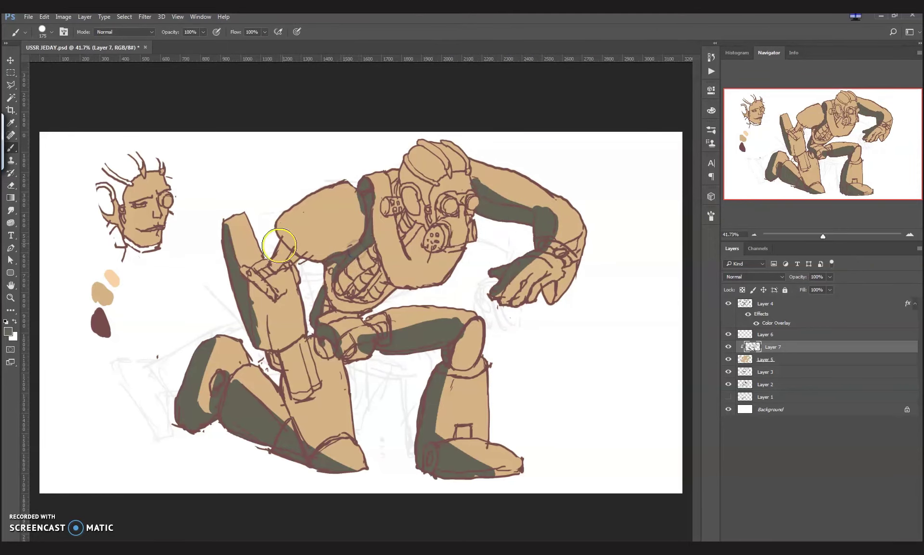
key(e)
key(b)
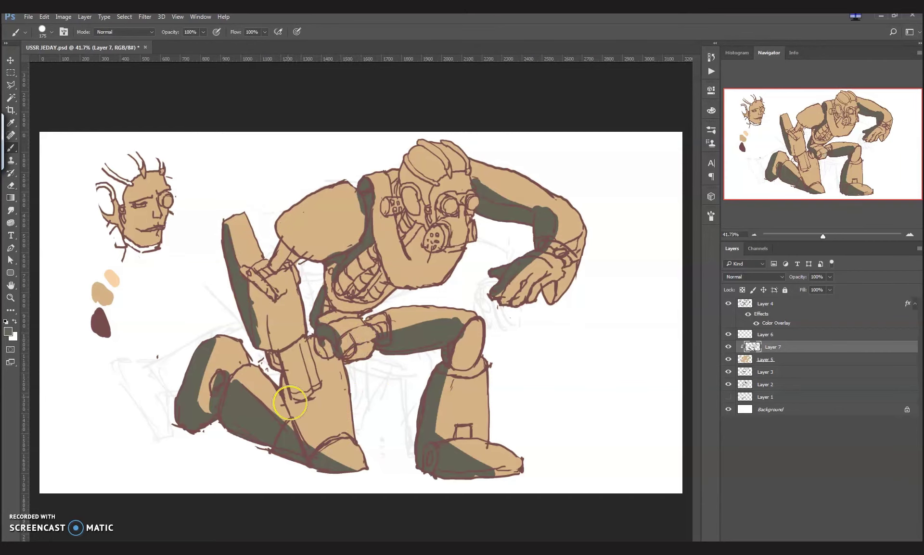
mouse_move(295, 412)
mouse_down()
mouse_move(308, 202)
mouse_move(284, 214)
mouse_move(346, 183)
mouse_up()
key(ctrl+alt+z)
key(ctrl+alt+z)
mouse_move(406, 186)
mouse_down()
mouse_move(418, 151)
mouse_move(414, 212)
mouse_move(399, 215)
mouse_move(419, 263)
mouse_up()
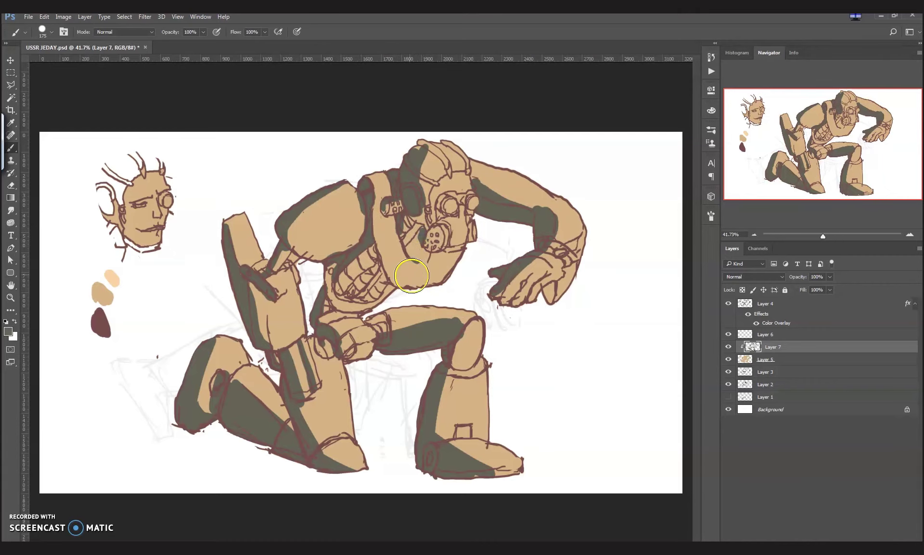
mouse_move(450, 190)
mouse_down()
mouse_move(440, 216)
mouse_move(453, 207)
mouse_up()
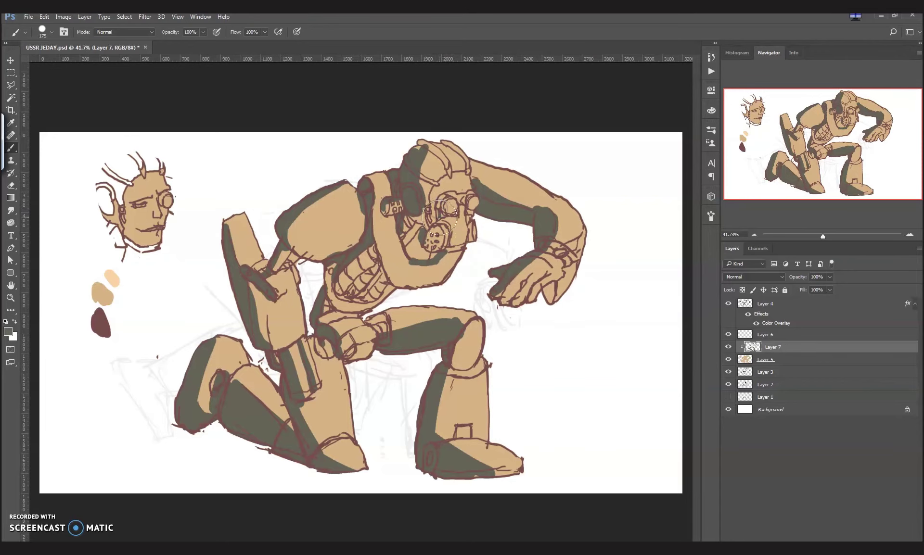
alt+click(112, 279)
Step: On clipped Layer 8, paint light peach highlights on the goggle lenses, knee and chest with a 50 px brush
click(780, 359)
key(ctrl+shift+n)
key(Return)
click(449, 206)
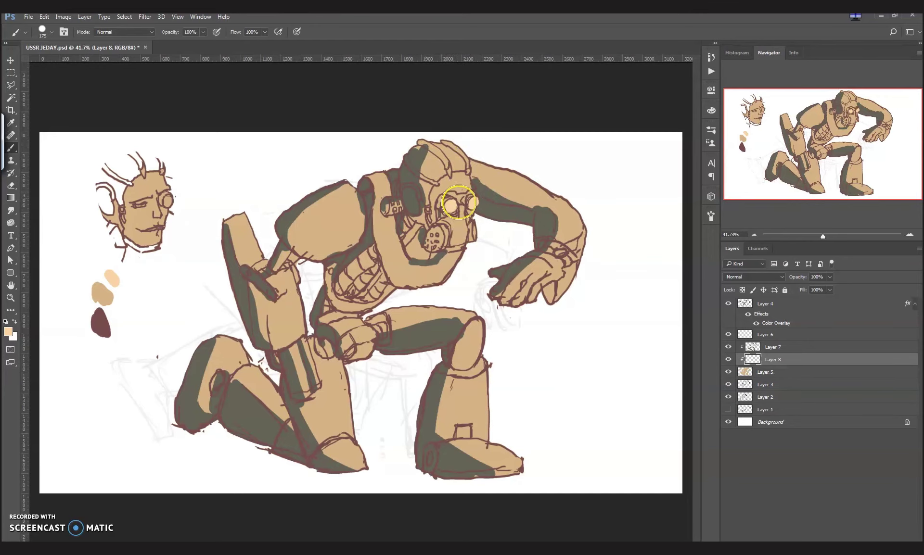
key(bracketleft)
key(bracketleft)
key(bracketleft)
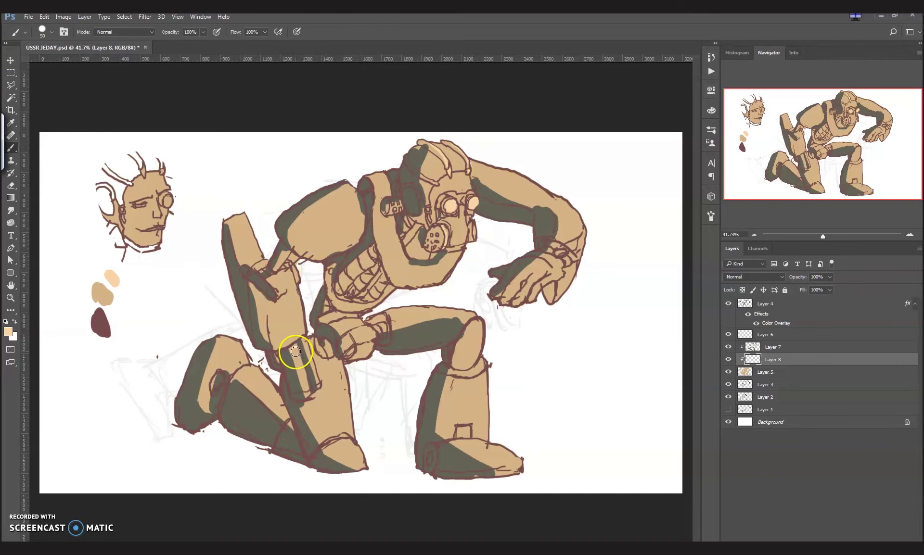
click(463, 320)
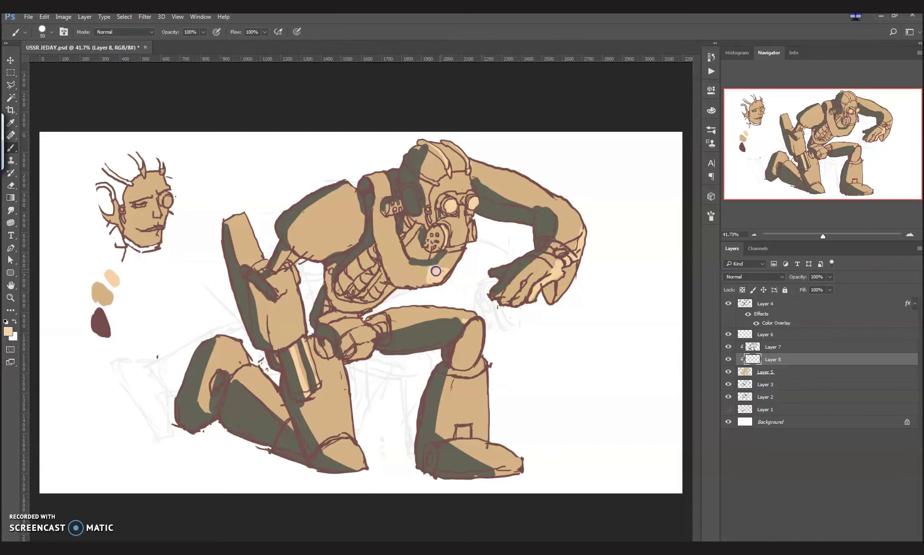
drag(431, 276, 441, 269)
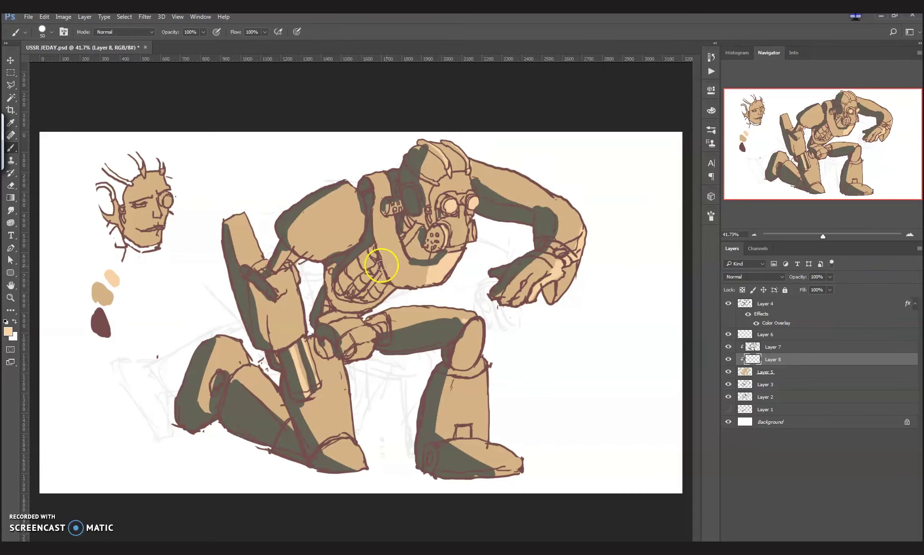
key(e)
key(b)
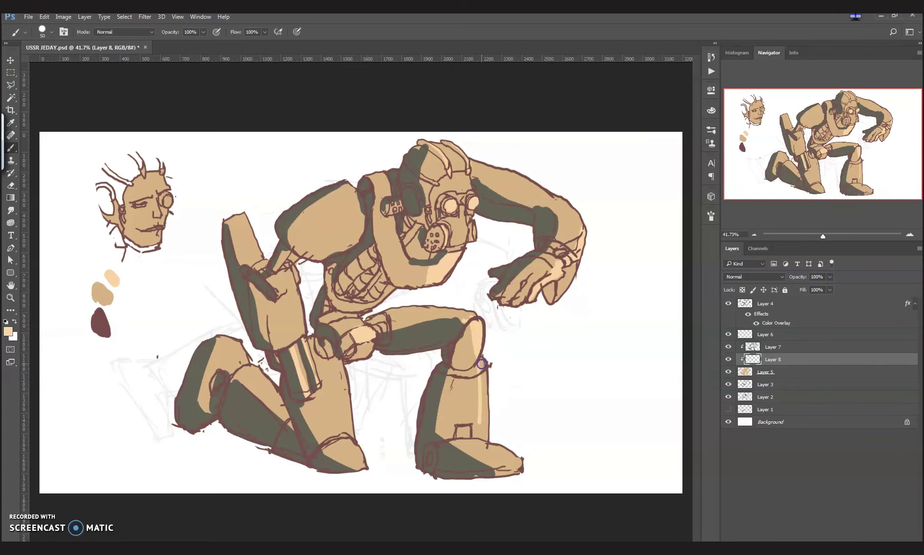
Step: Duplicate the white Background layer and fill the copy with gray
click(765, 372)
key(m)
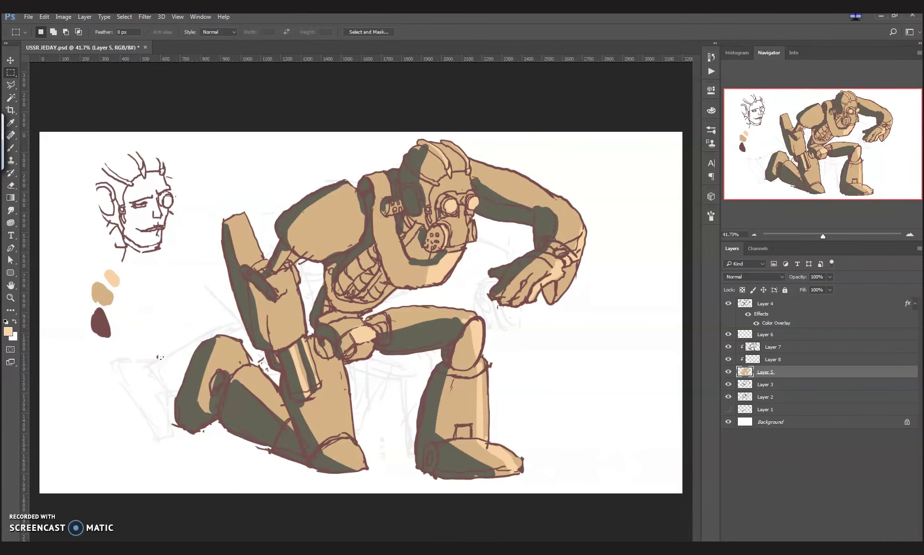
key(ctrl+shift+alt+n)
drag(770, 372, 792, 423)
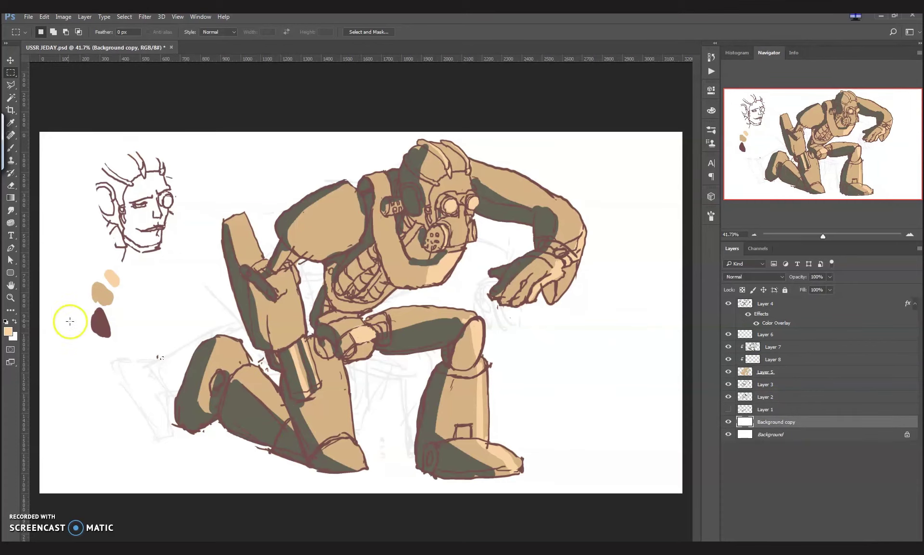
click(9, 331)
click(774, 140)
key(alt+BackSpace)
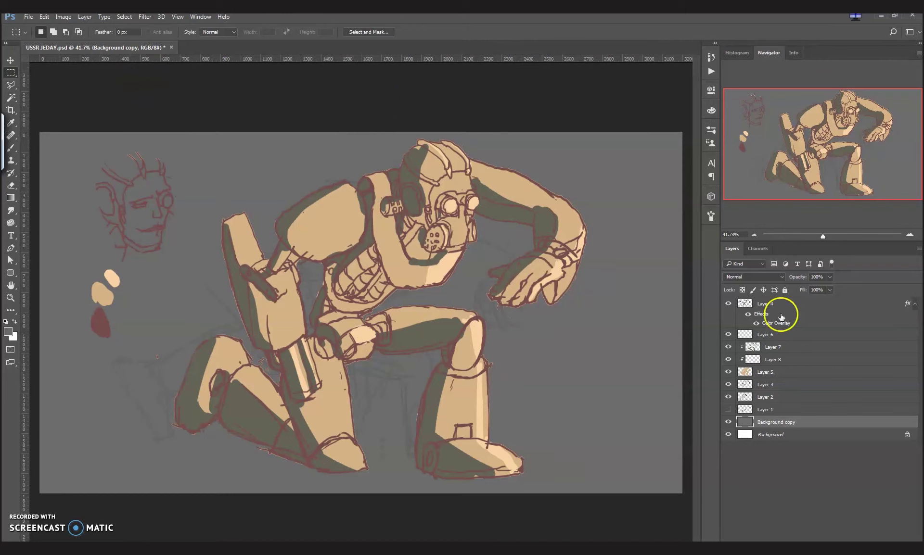
Step: Add a mask to line-art Layer 4 and paint out the face sketch
click(779, 308)
key(b)
key(d)
drag(160, 219, 165, 143)
Step: Move Layer 6's colour swatches to the top-left corner
key(v)
right_click(128, 275)
click(137, 287)
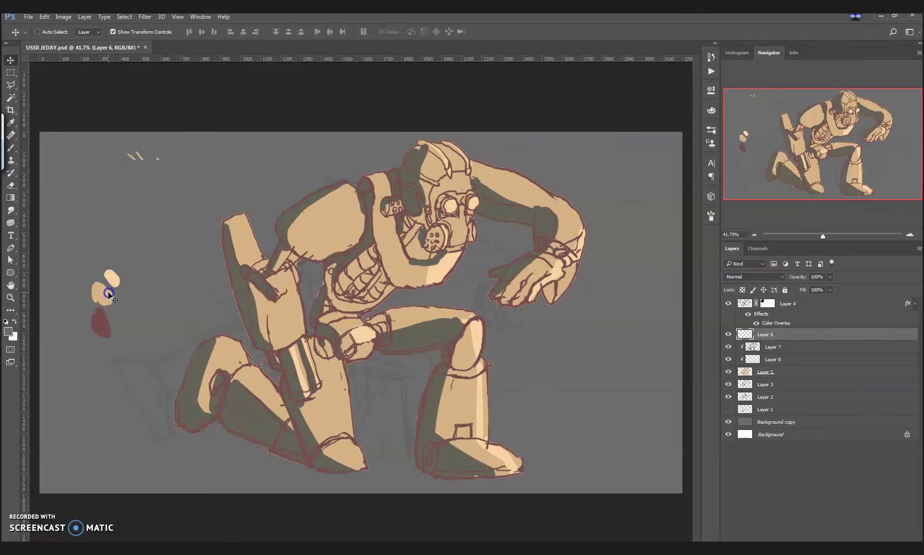
drag(108, 294, 76, 177)
key(m)
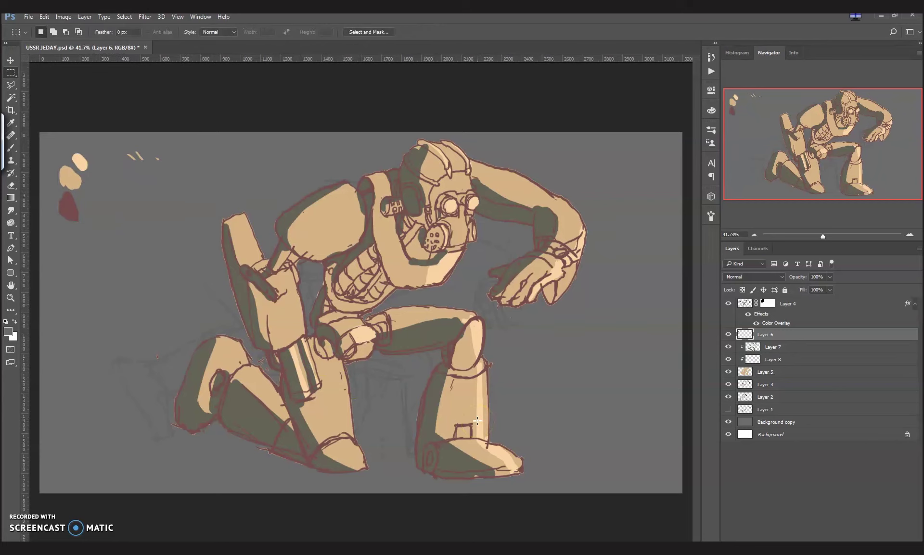
click(770, 372)
Step: Create clipped Layer 9 and paint dark red helmet shading with a soft round brush
key(ctrl+shift+n)
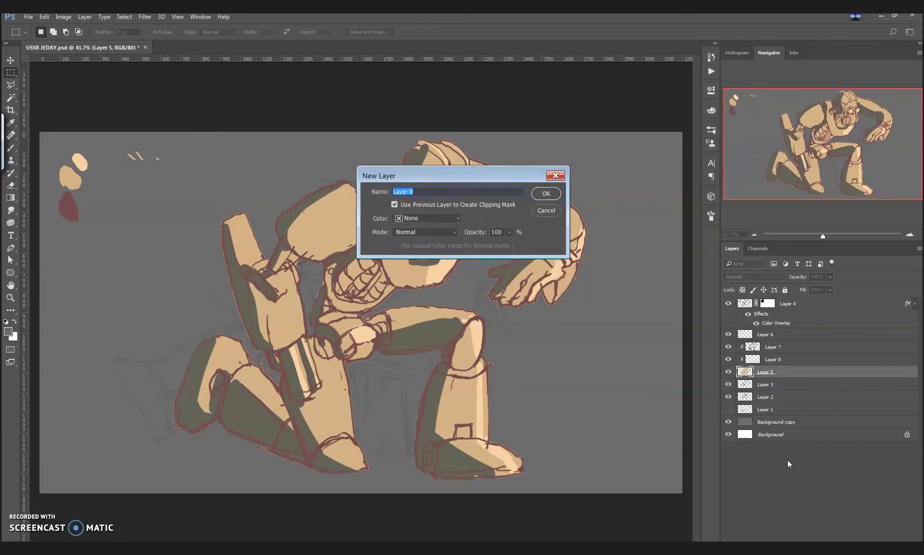
key(Return)
key(b)
right_click(187, 152)
drag(433, 166, 423, 148)
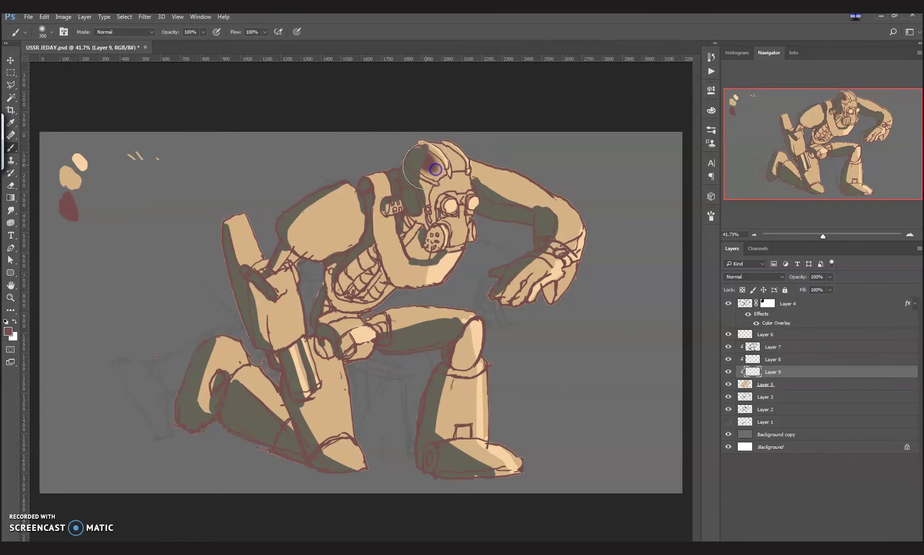
Step: Try shading layers 7–9 at 76% opacity, restore full strength, and hide sketch Layer 2
shift+click(772, 347)
click(829, 277)
mouse_move(833, 288)
mouse_down()
mouse_move(808, 288)
mouse_move(865, 293)
mouse_up()
click(773, 347)
click(830, 277)
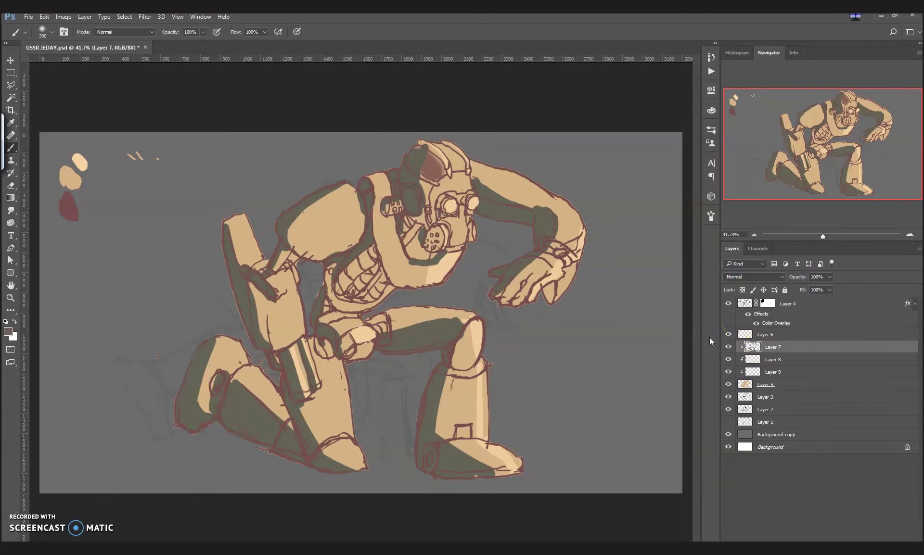
click(728, 410)
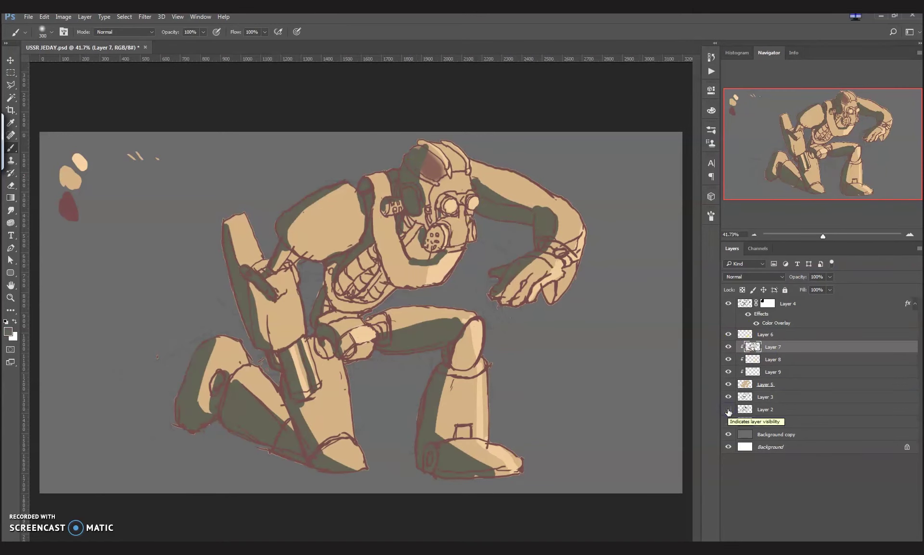
click(779, 435)
key(Escape)
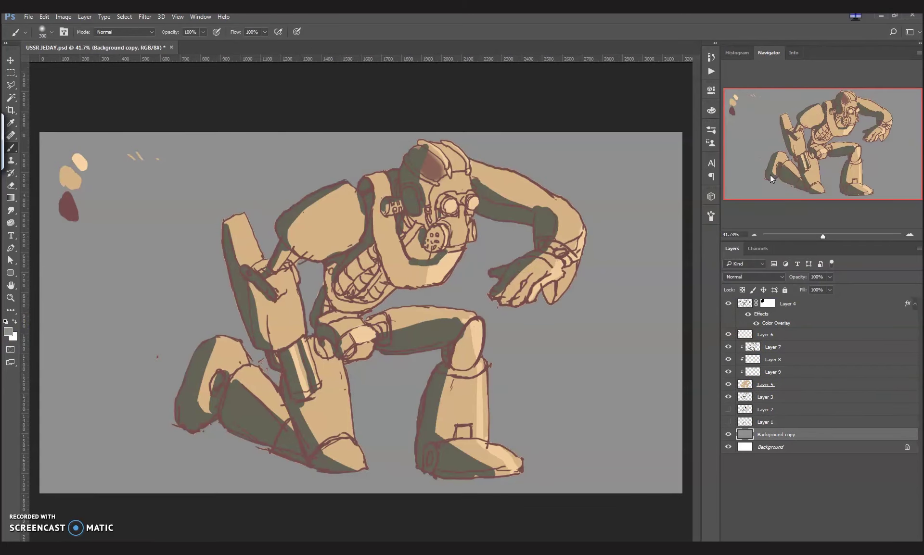
scroll(481, 178, down, 1)
Step: With a 90 px brush on Layer 9, shade the head, chest ribcage and forearm reddish-brown
click(753, 347)
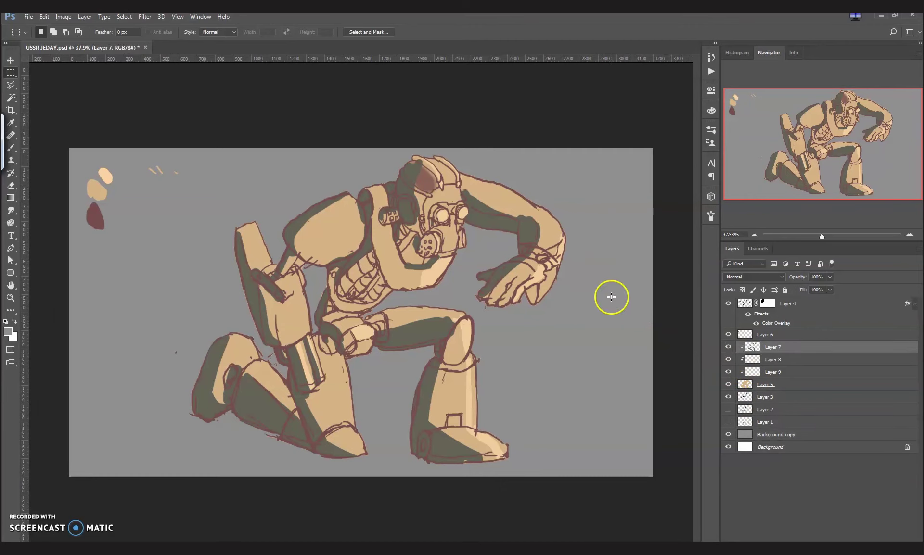
alt+click(496, 215)
key(bracketleft)
key(bracketleft)
key(bracketleft)
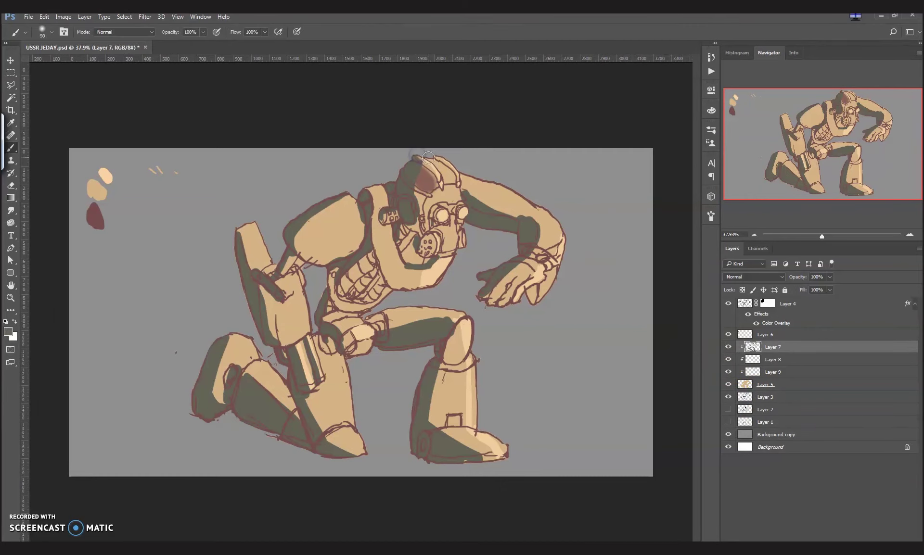
click(745, 372)
alt+click(429, 178)
drag(430, 178, 417, 195)
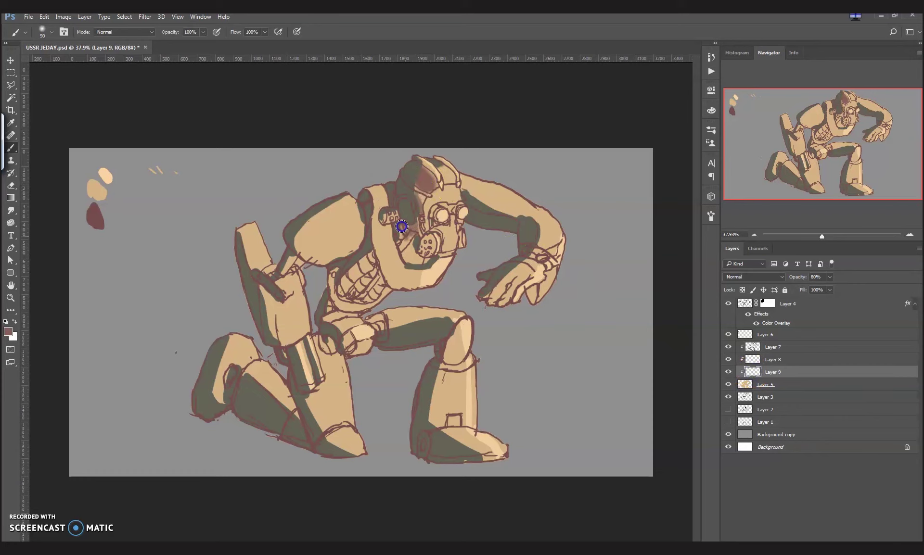
mouse_move(366, 257)
mouse_down()
mouse_move(345, 251)
mouse_move(337, 293)
mouse_move(351, 278)
mouse_move(375, 301)
mouse_up()
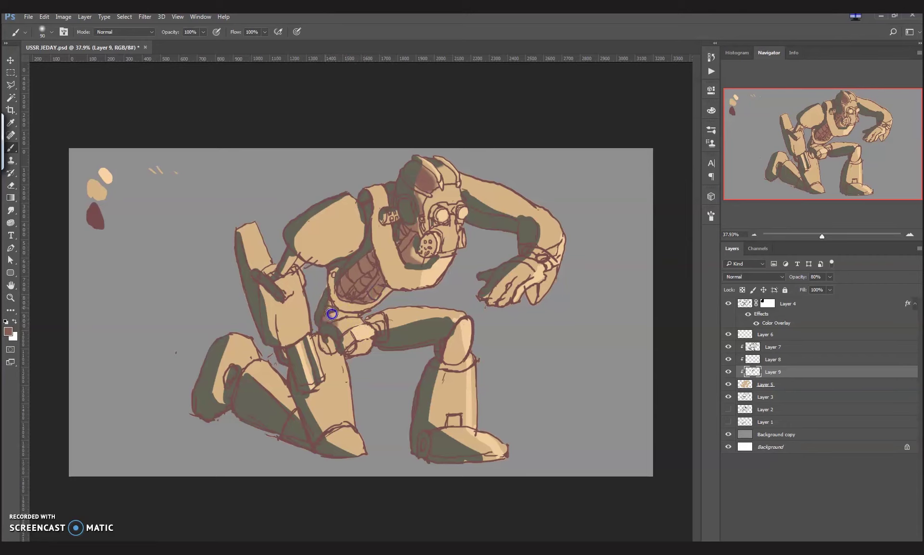
mouse_move(271, 320)
mouse_down()
mouse_move(258, 288)
mouse_move(275, 351)
mouse_up()
Step: Turn on a Color Overlay for shadow Layer 7 so the shading turns maroon
click(758, 347)
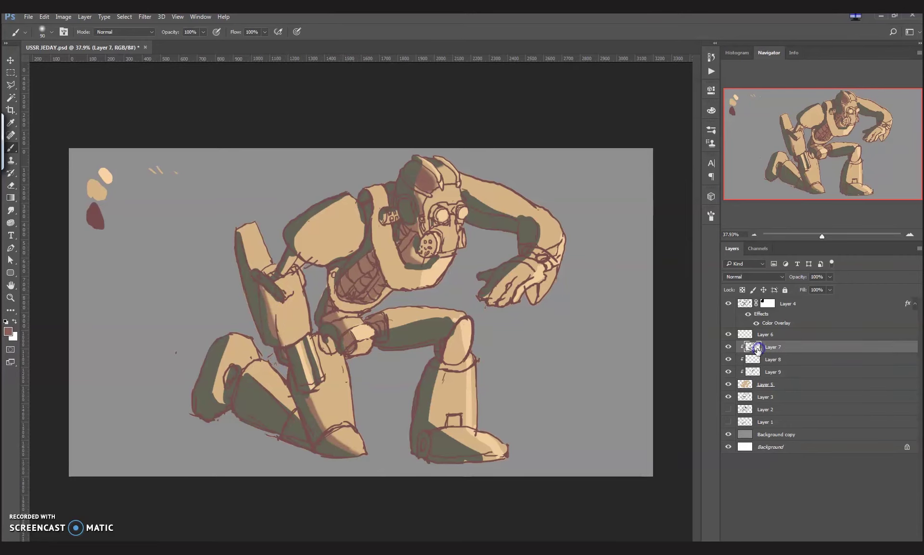
double_click(758, 347)
click(419, 445)
click(730, 334)
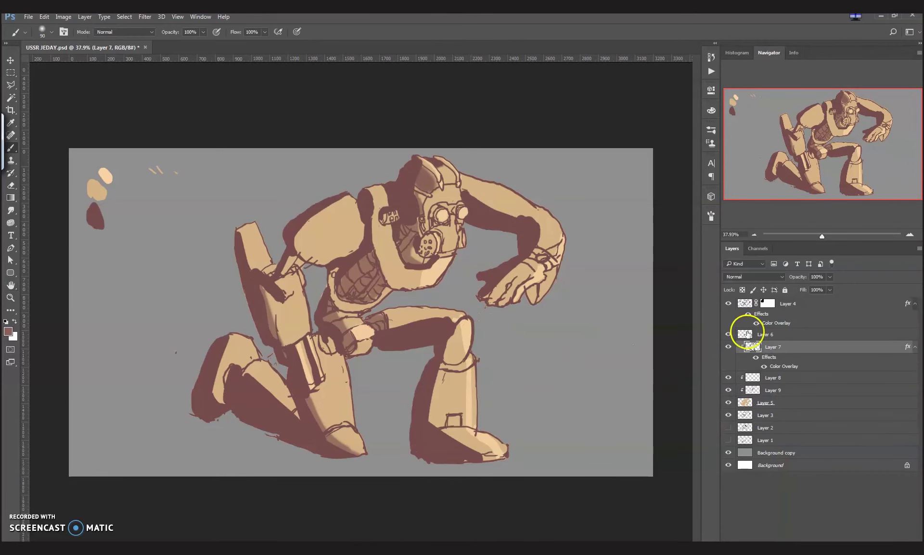
Step: Give line-art Layer 4 a #744c4c Color Overlay and 80% opacity
click(768, 318)
double_click(781, 322)
click(625, 347)
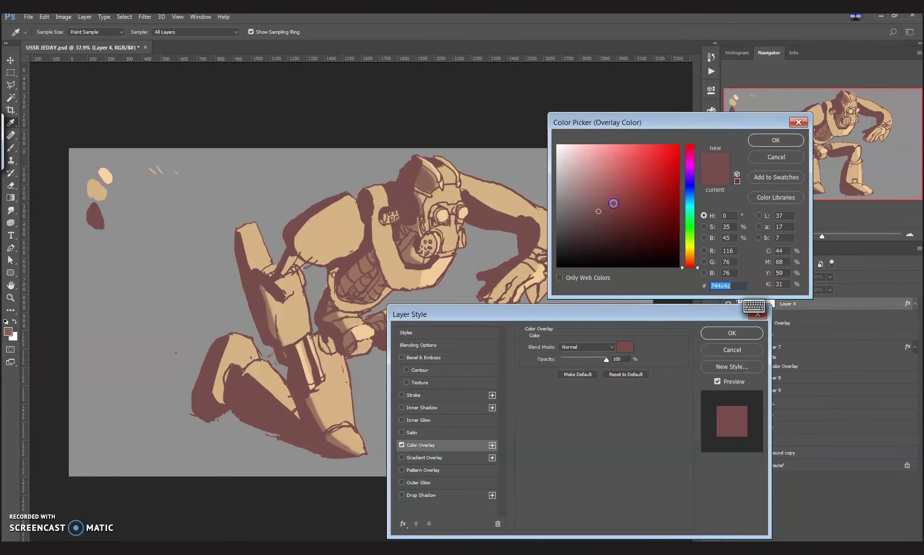
click(768, 144)
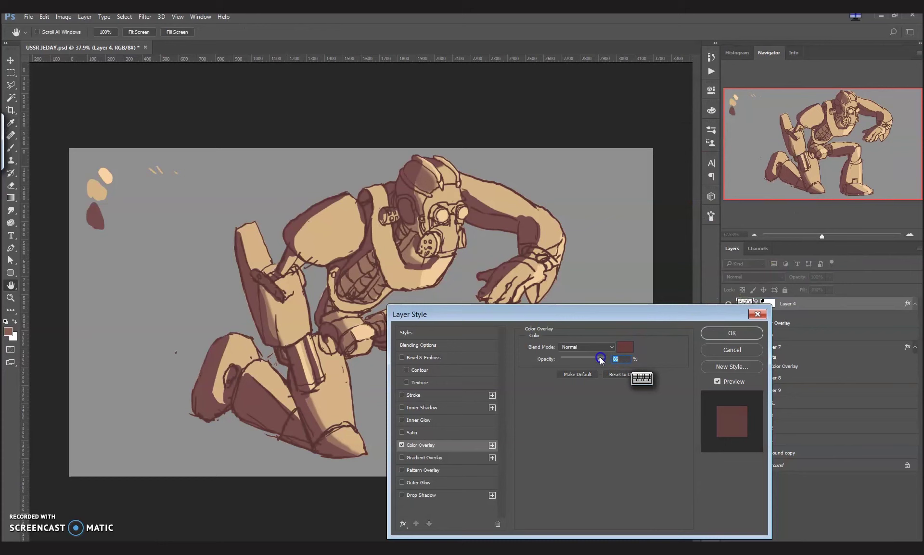
click(718, 337)
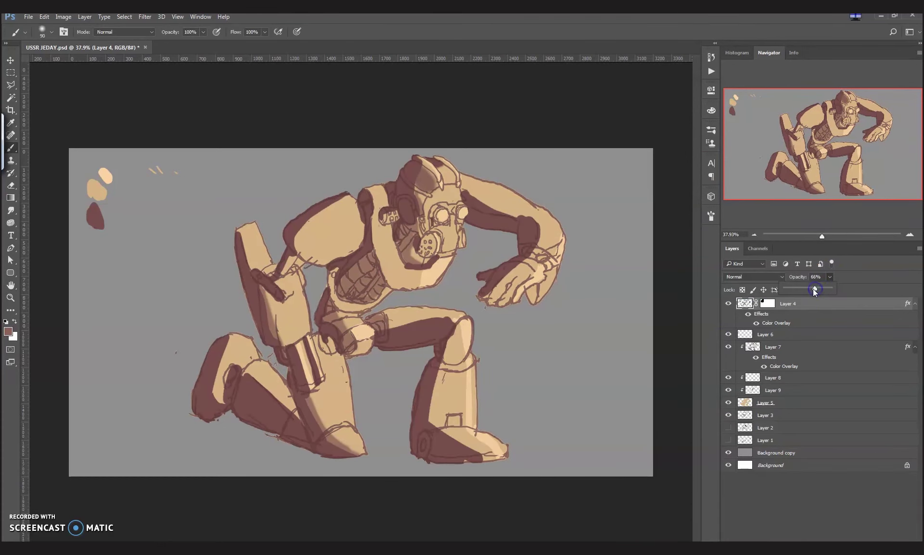
click(746, 313)
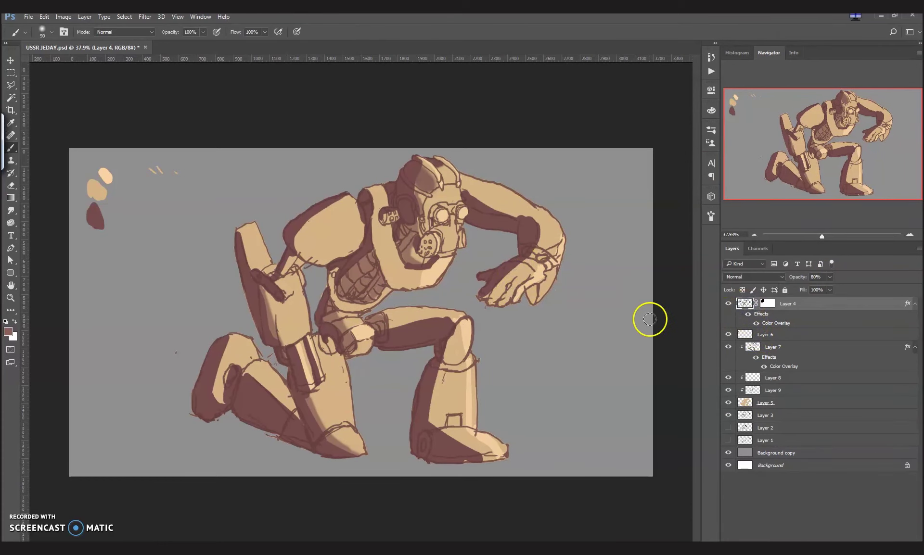
Step: Set the brush to 25 px and ink darker strokes on the chest, near the head and at the waist
key(e)
key(b)
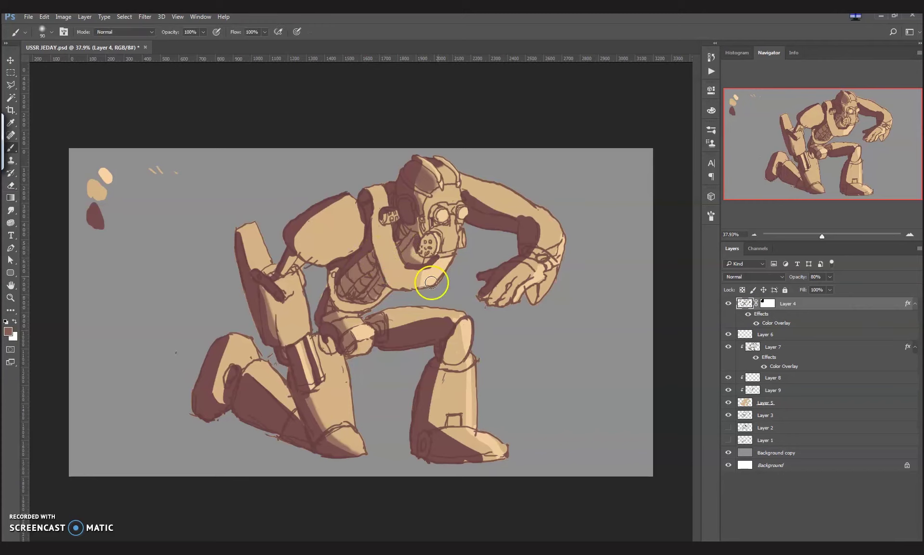
click(52, 31)
text(25)
key(Return)
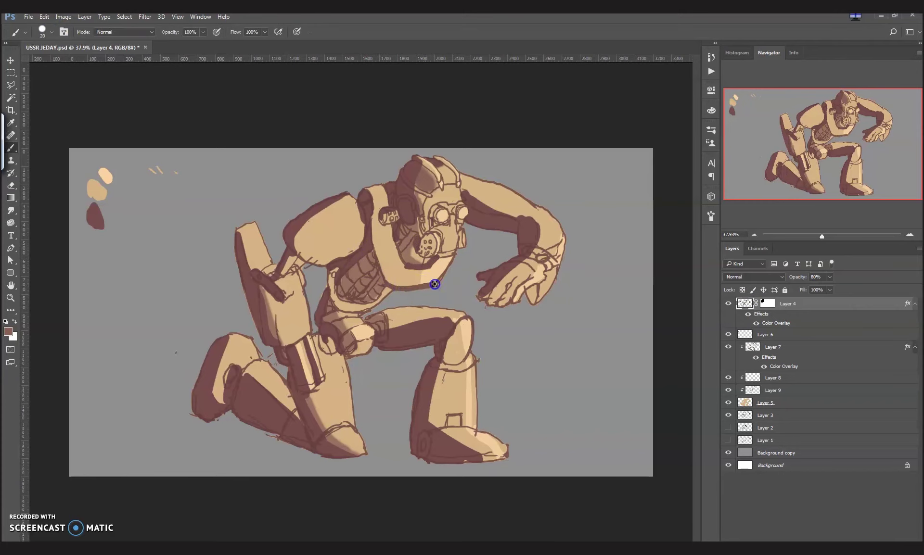
key(r)
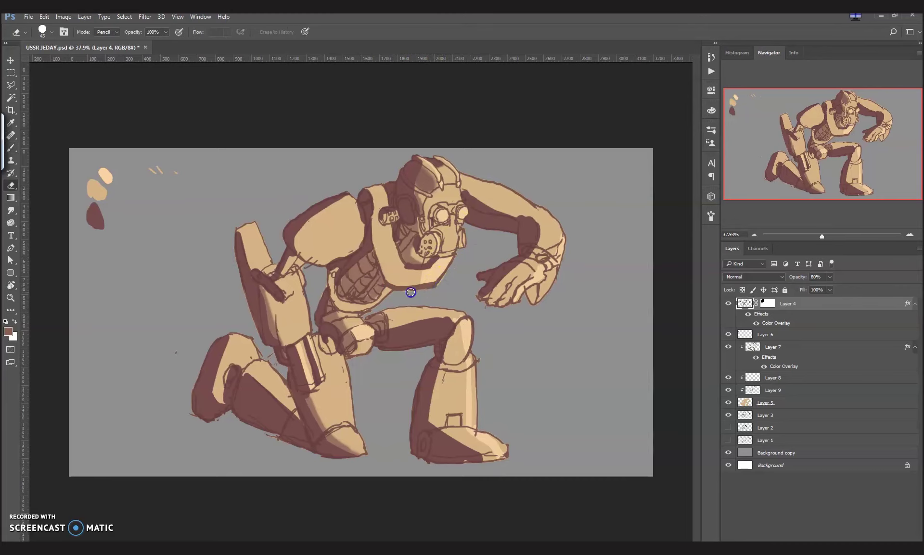
key(b)
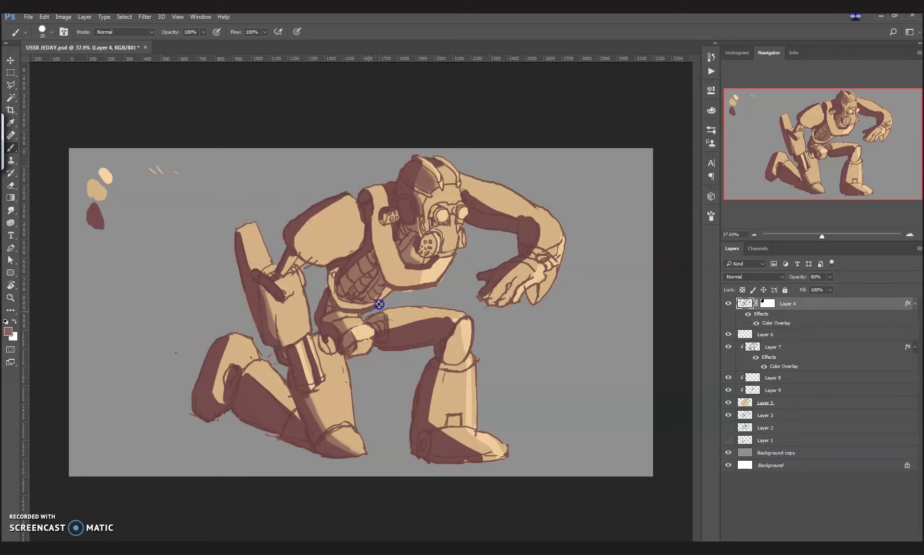
click(361, 284)
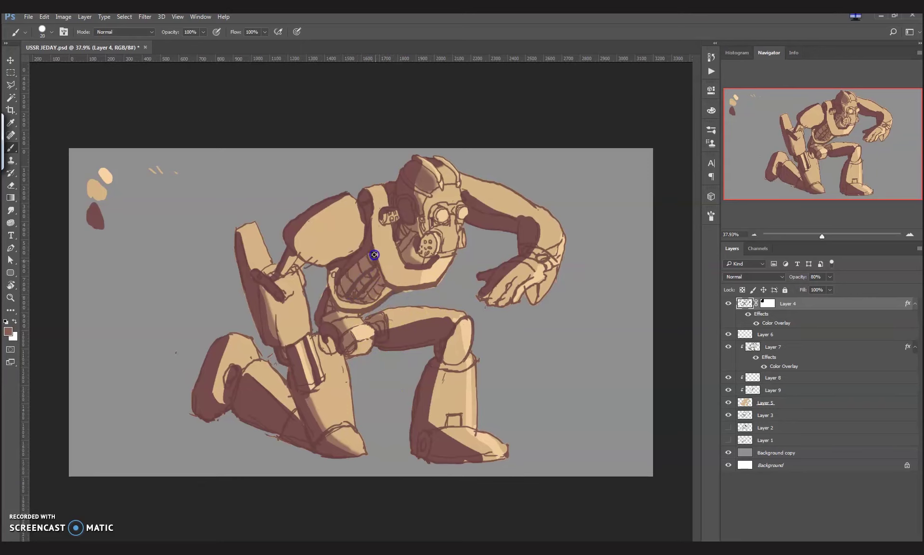
drag(340, 279, 362, 255)
click(387, 213)
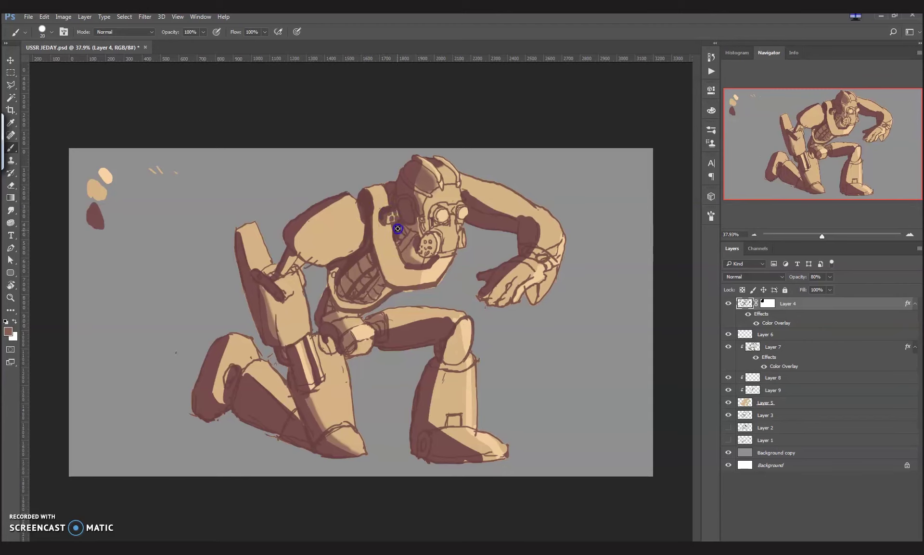
click(334, 323)
Step: With a smaller brush, undo the stray waist stroke and redraw the left knee and upper-leg slab outline
key(bracketleft)
key(bracketleft)
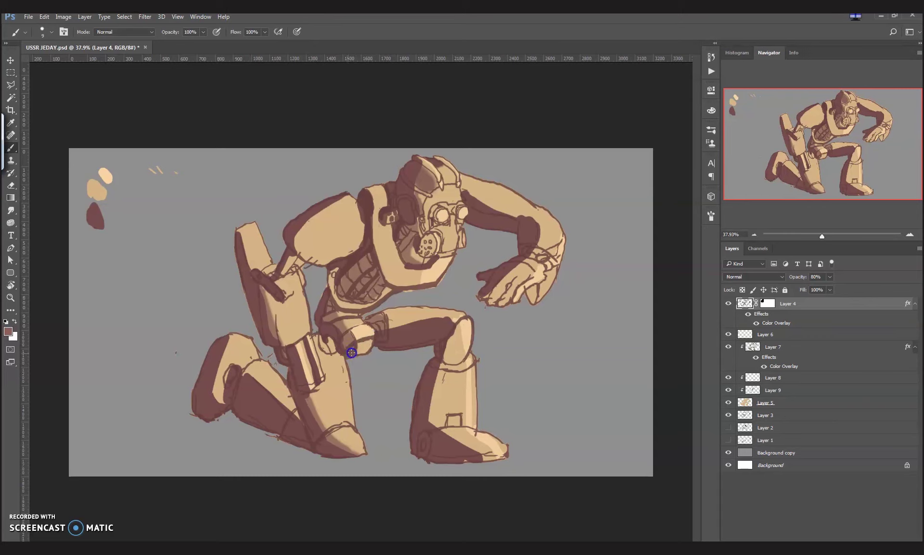
key(ctrl+z)
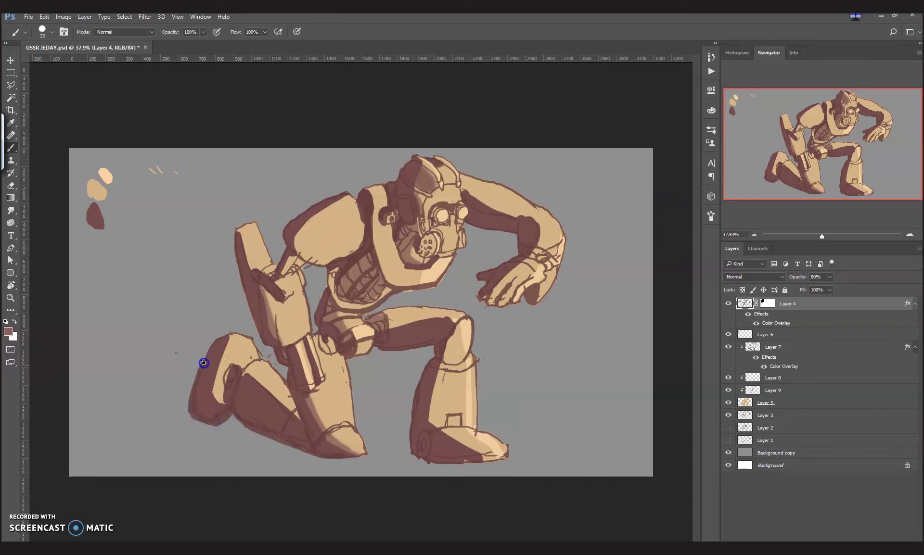
drag(217, 424, 251, 340)
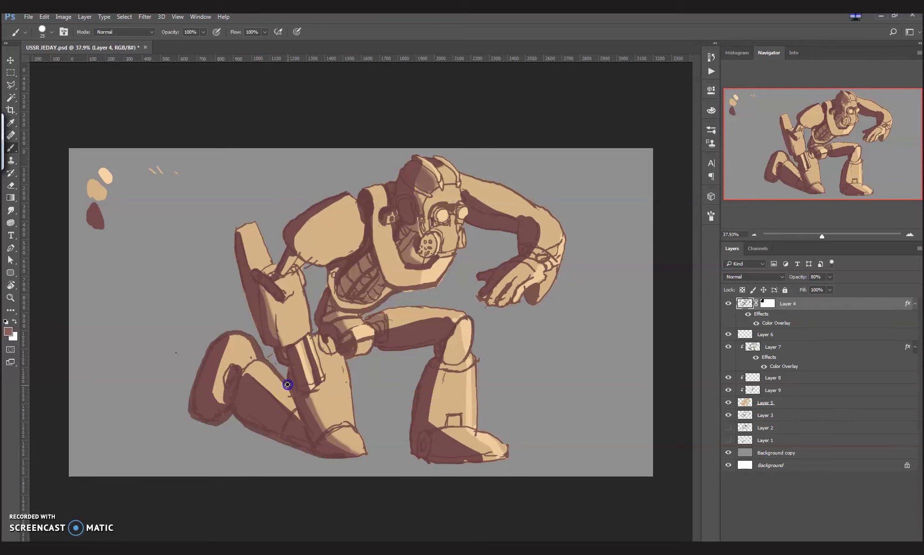
drag(235, 260, 260, 344)
Step: With a size-10 brush, darken the slab edges, shoulder outline and lettering, thigh and hip
key(bracketleft)
key(bracketleft)
drag(251, 224, 255, 226)
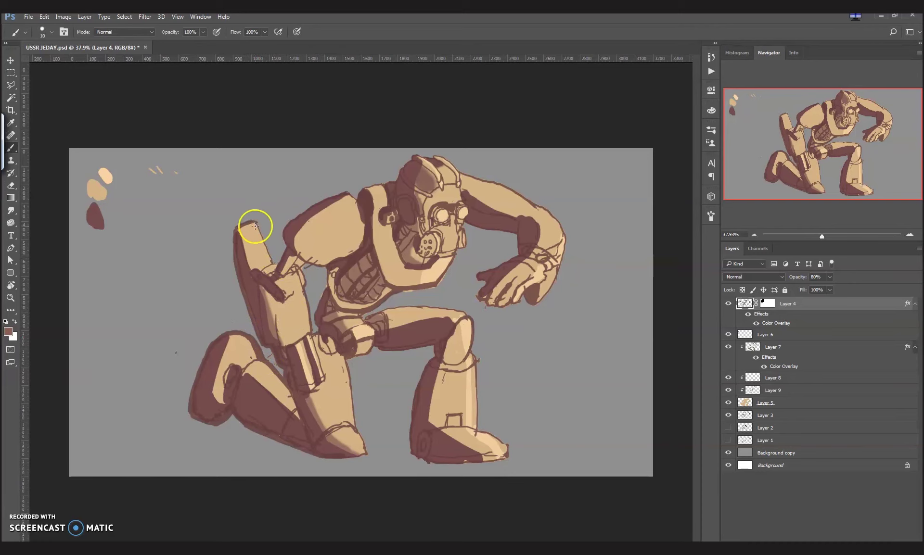
drag(272, 262, 261, 232)
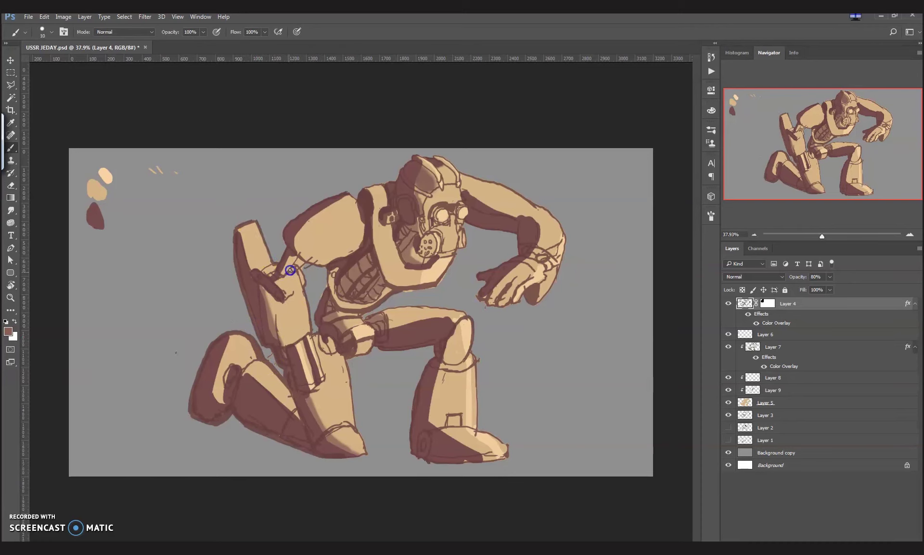
drag(343, 254, 315, 246)
drag(320, 249, 322, 251)
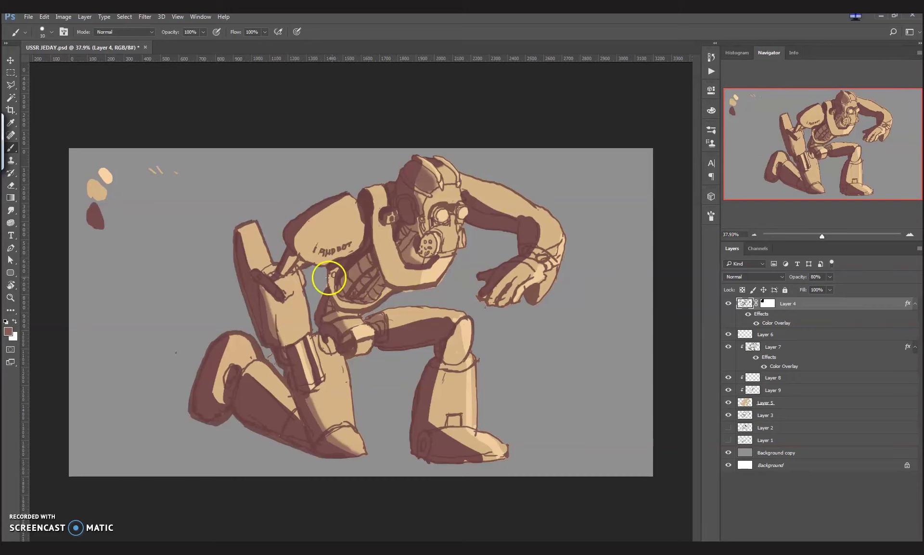
click(440, 214)
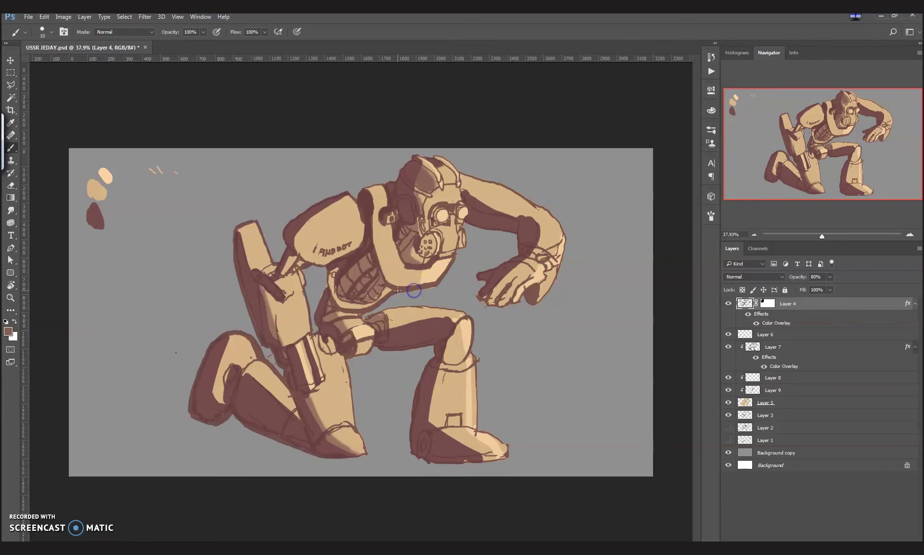
drag(372, 313, 460, 309)
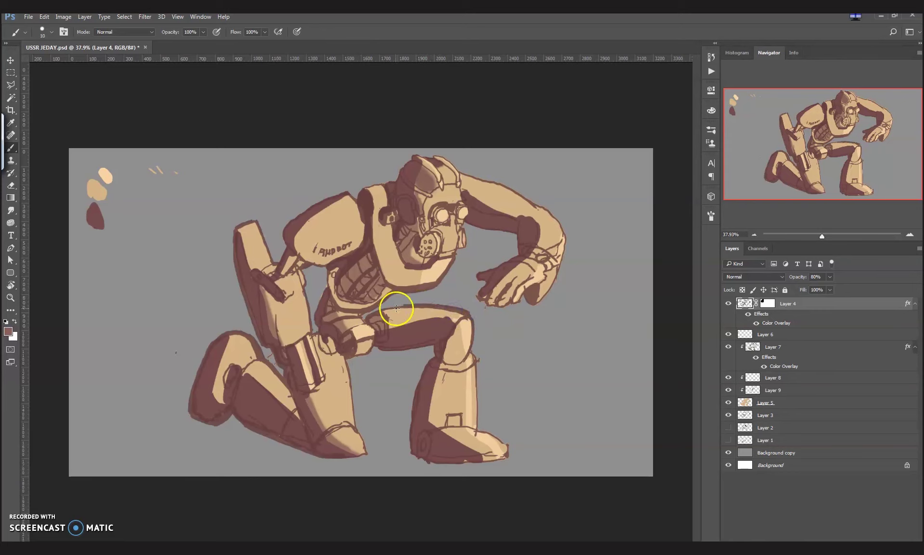
Step: At brush size 15 on Layer 4, extend the upper arm and fingertip outlines
key(e)
key(b)
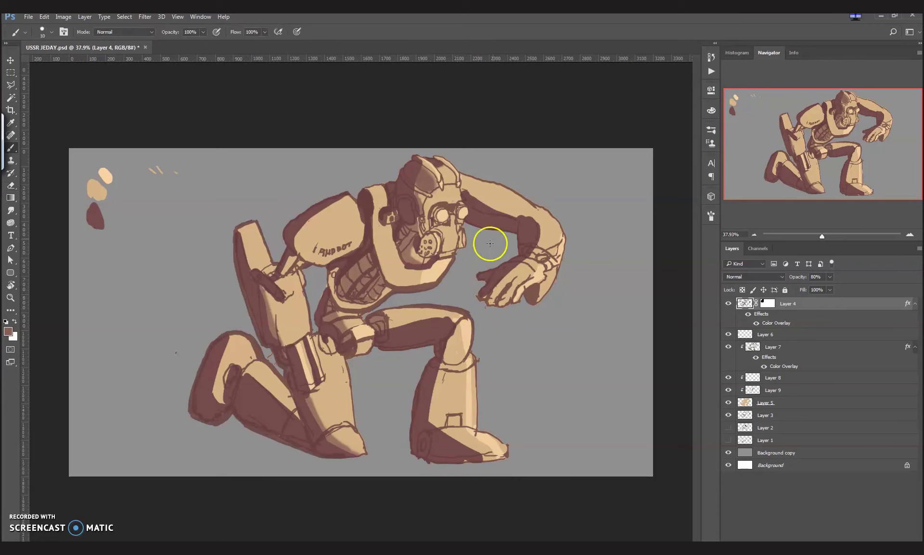
key(e)
click(751, 347)
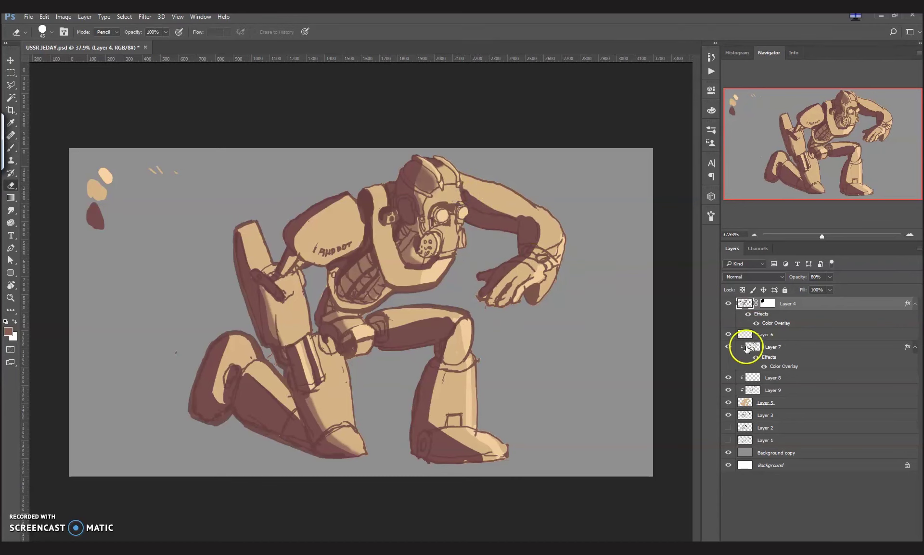
click(751, 303)
key(b)
key(bracketright)
key(bracketright)
key(bracketright)
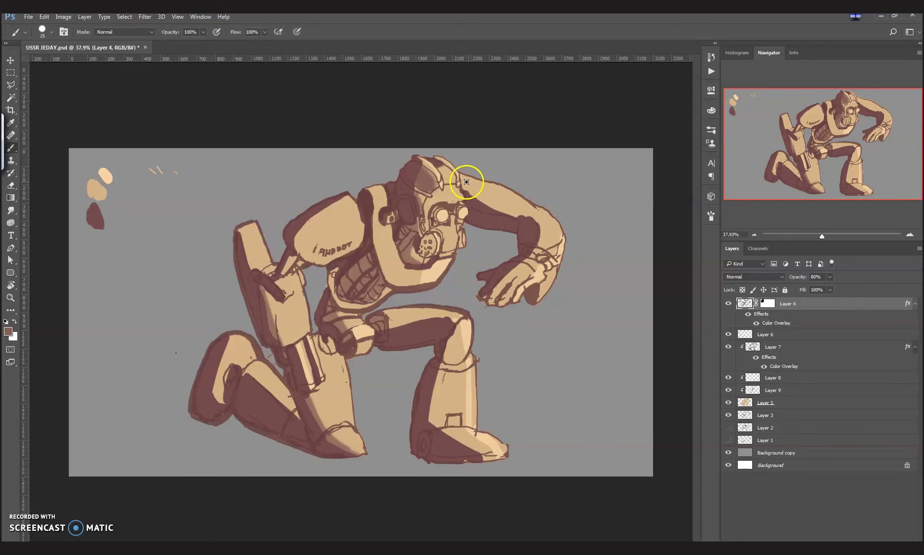
key(bracketleft)
key(bracketleft)
drag(543, 208, 558, 225)
drag(545, 294, 536, 305)
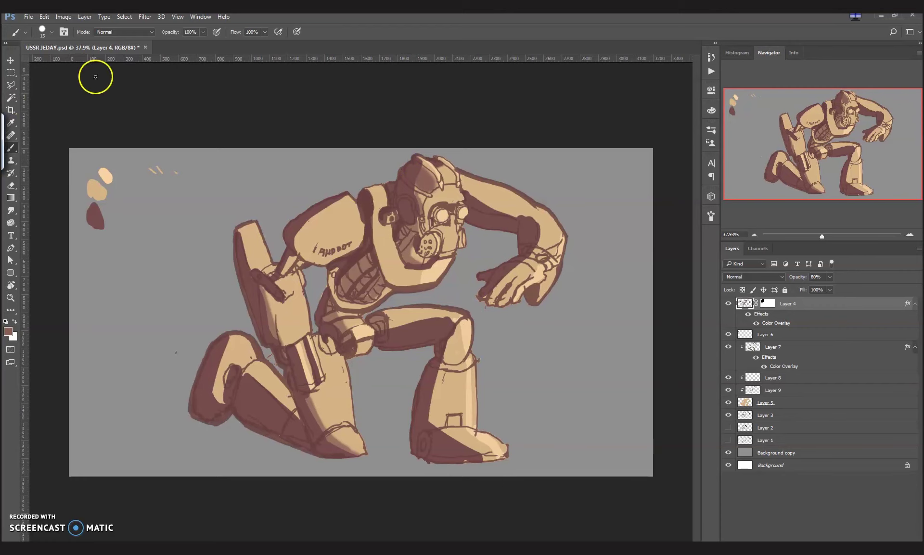
Step: Add new clipped Layer 10, keep Layer 6 above it, and hide the colour swatches layer
click(794, 403)
key(ctrl+shift+n)
key(Return)
key(d)
drag(252, 241, 246, 308)
key(ctrl+z)
mouse_move(768, 335)
mouse_down()
mouse_move(776, 332)
mouse_move(815, 380)
mouse_up()
click(728, 335)
click(797, 306)
key(ctrl+z)
Step: Set the Layer 4 line art to 100% opacity with a #3e3131 Color Overlay
click(830, 277)
drag(836, 289, 840, 289)
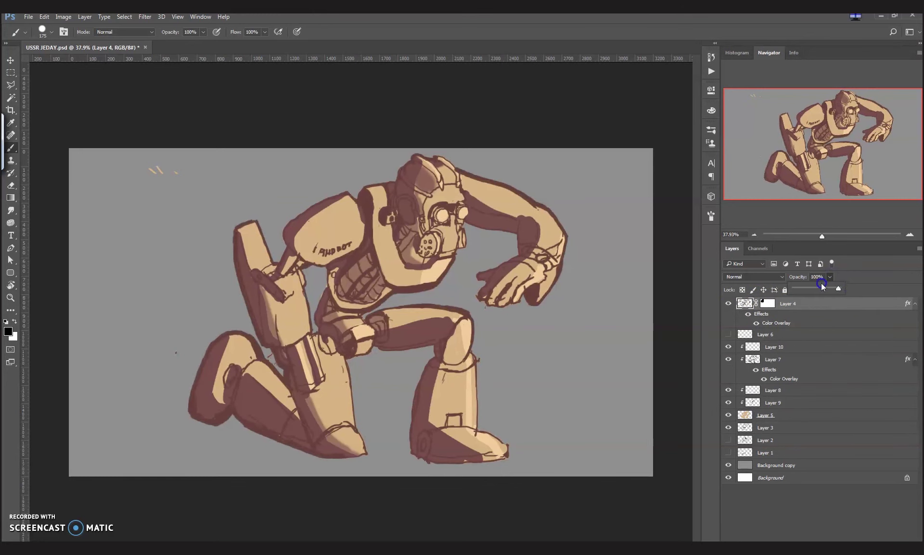
double_click(802, 327)
click(625, 347)
drag(596, 237, 581, 235)
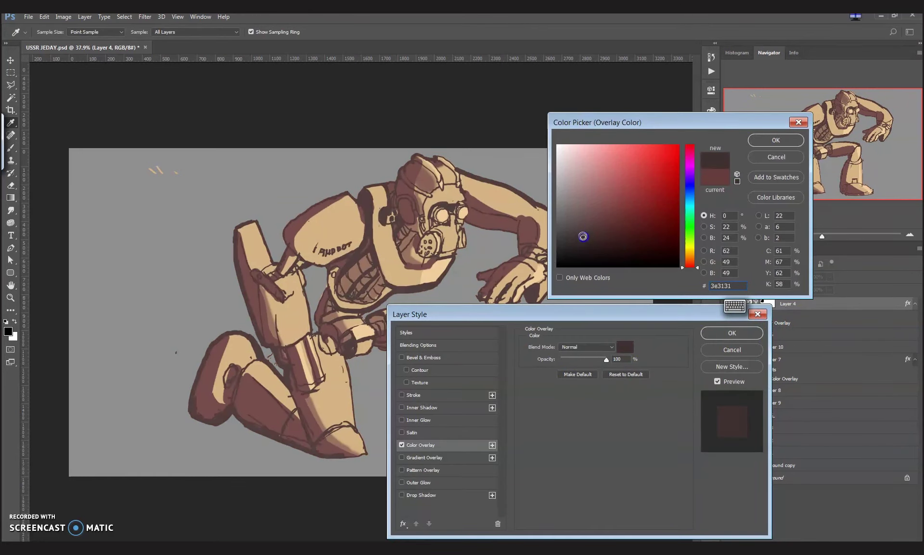
click(772, 141)
click(731, 333)
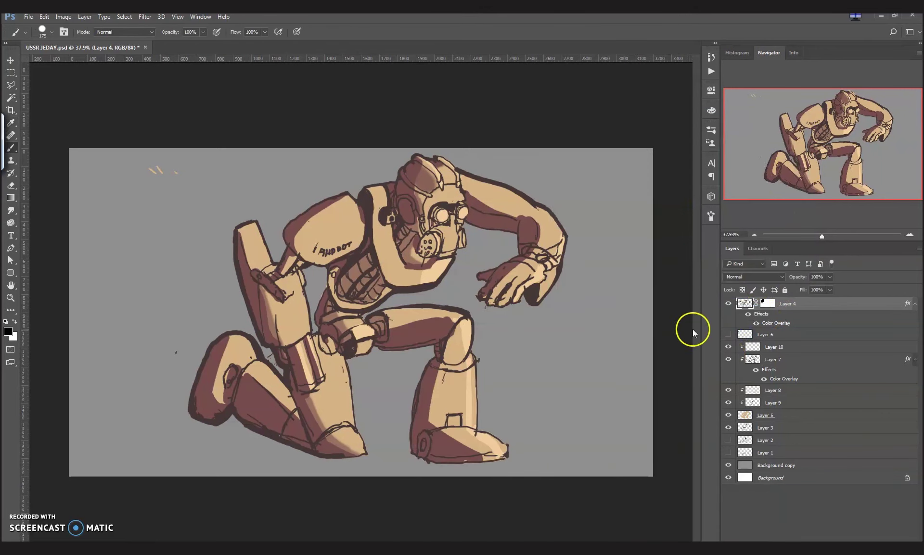
Step: Change Layer 7's shading Color Overlay to the grayer brown #625555
click(774, 347)
key(b)
drag(295, 231, 293, 260)
key(ctrl+z)
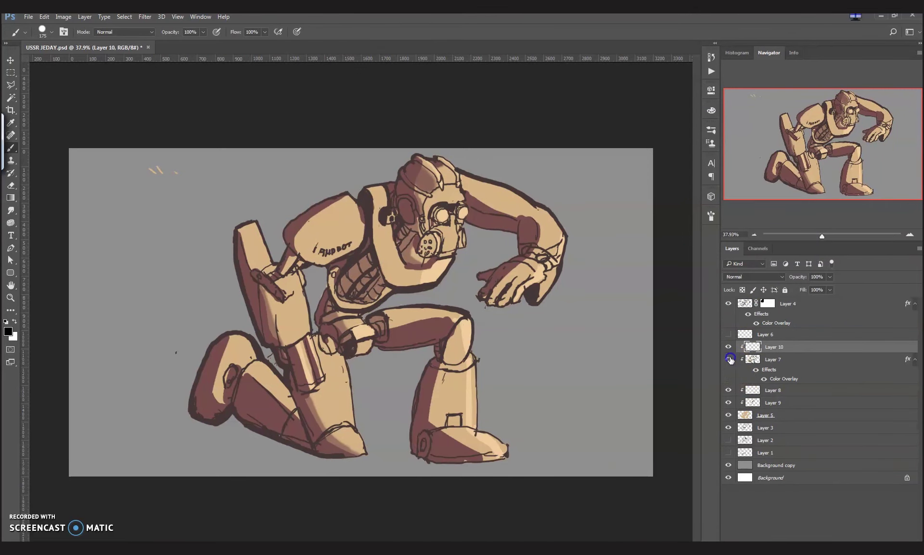
double_click(789, 378)
click(625, 347)
drag(571, 219, 573, 220)
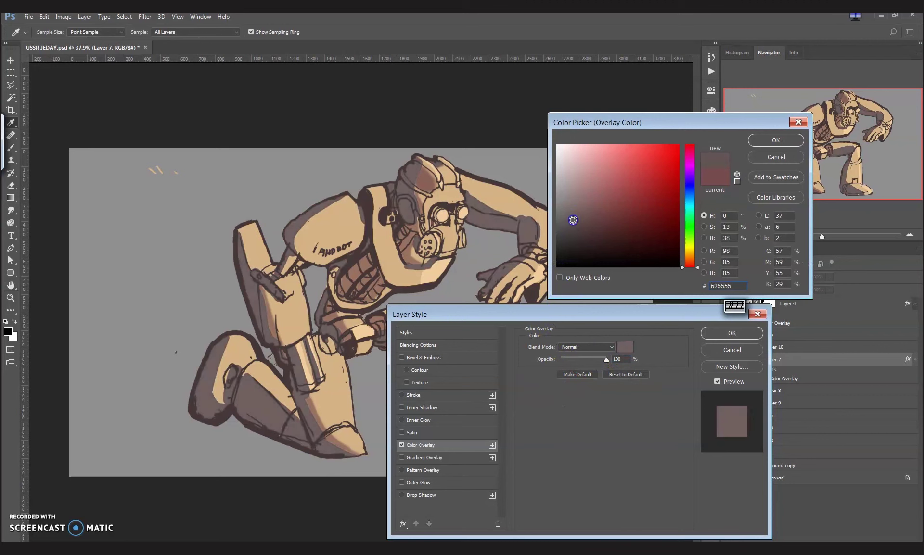
click(776, 140)
click(731, 333)
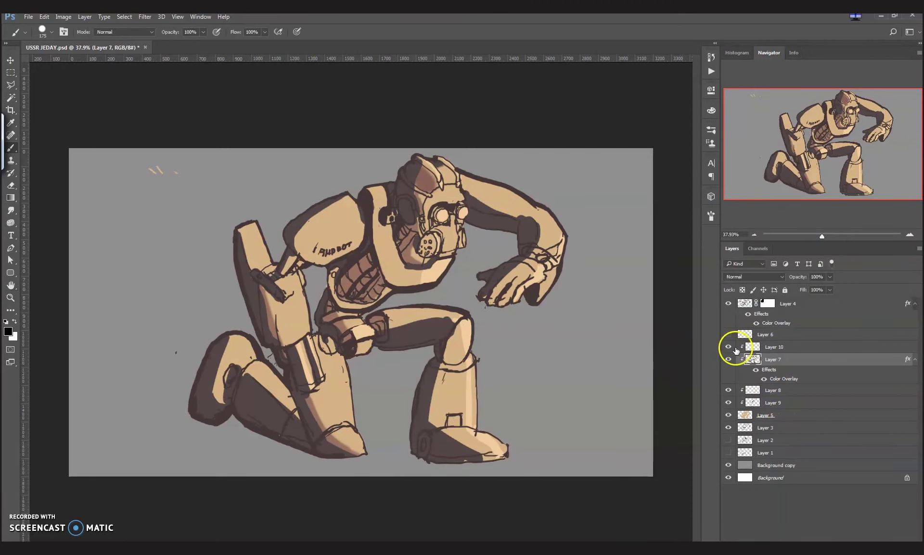
Step: Lower Layer 9's saturation, then desaturate and darken Layer 5 with Hue/Saturation
click(772, 403)
key(ctrl+u)
drag(154, 215, 140, 217)
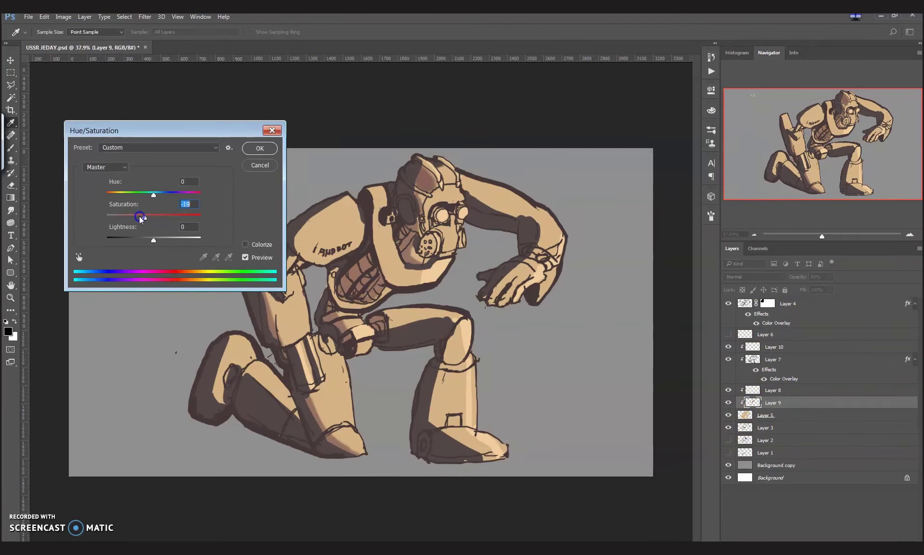
click(260, 148)
key(v)
right_click(460, 342)
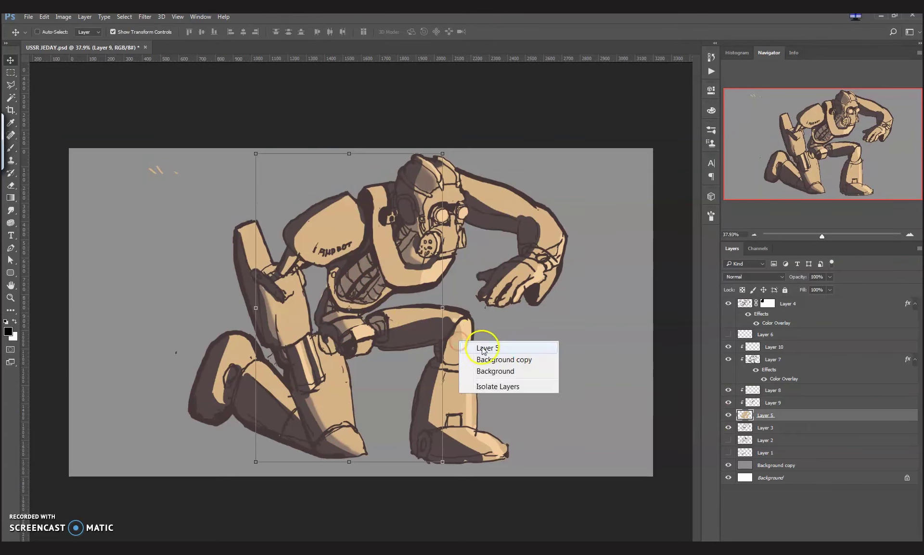
click(482, 349)
key(ctrl+u)
drag(153, 215, 134, 217)
click(144, 242)
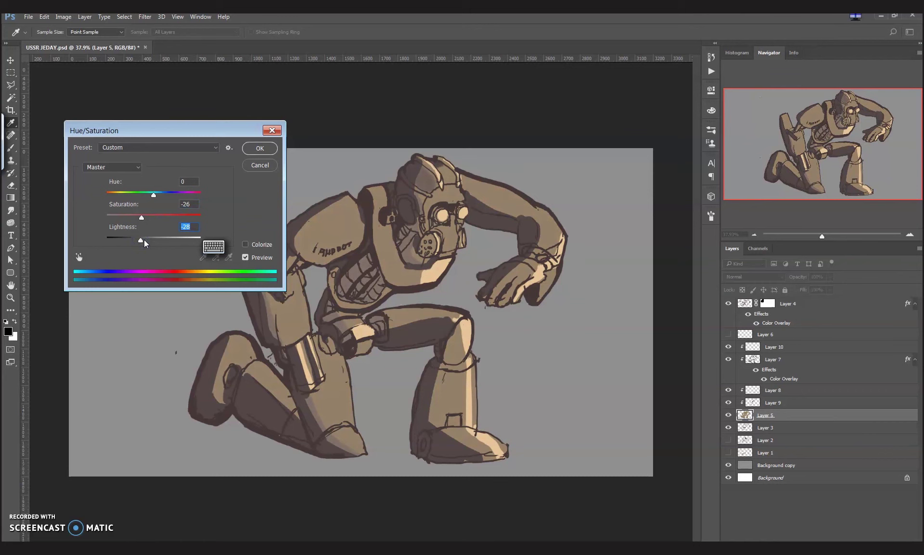
click(260, 149)
Step: Give Layer 8 a white Color Overlay at 68% opacity
double_click(786, 391)
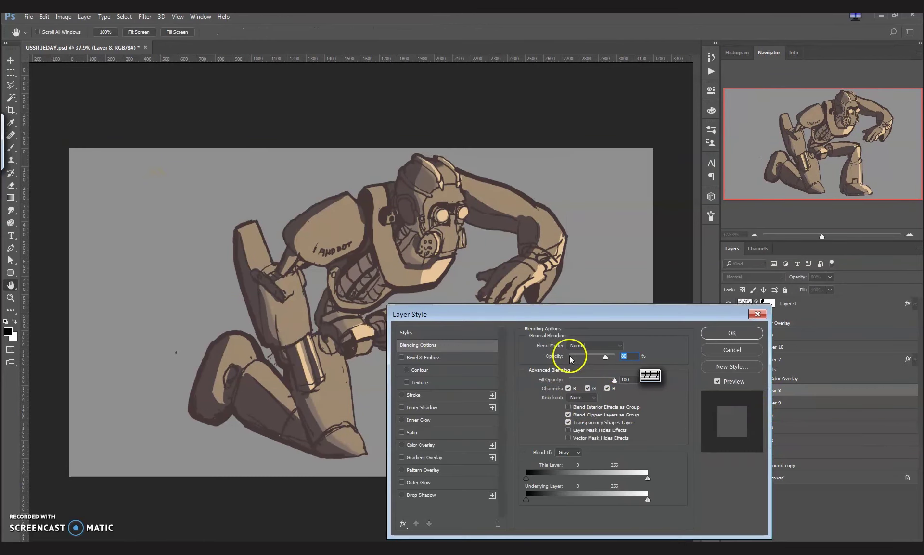
click(418, 445)
click(625, 347)
click(679, 169)
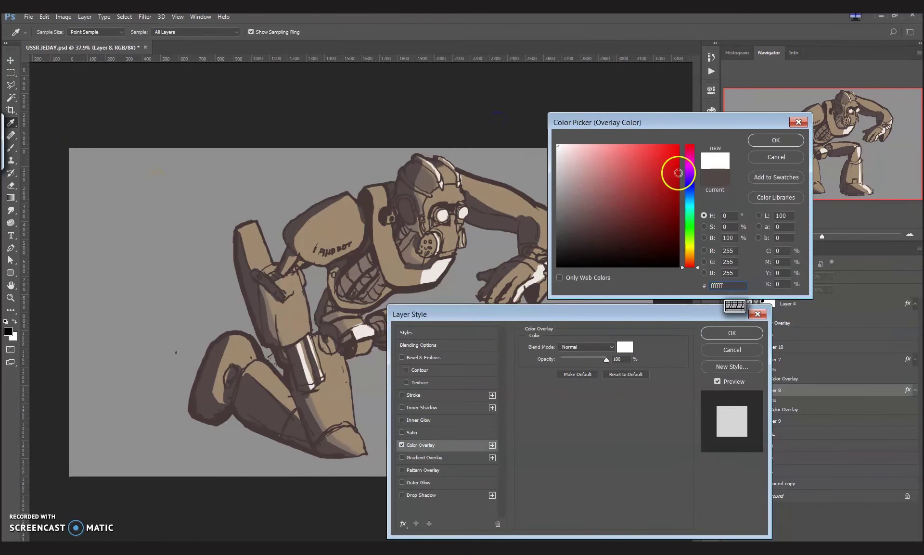
key(Return)
drag(606, 359, 579, 358)
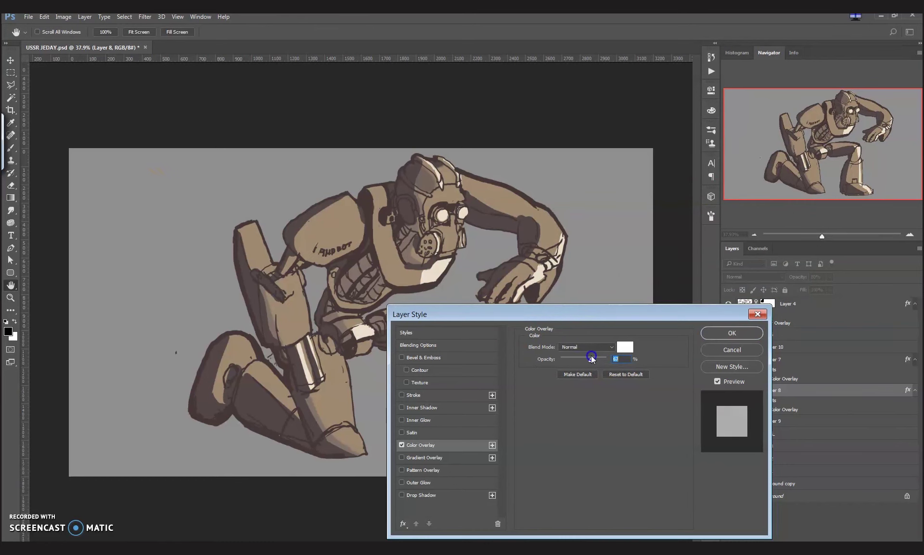
key(Return)
Step: On Layer 10, paint textured dark shading at 30% opacity along the shoulder and chest
key(v)
key(m)
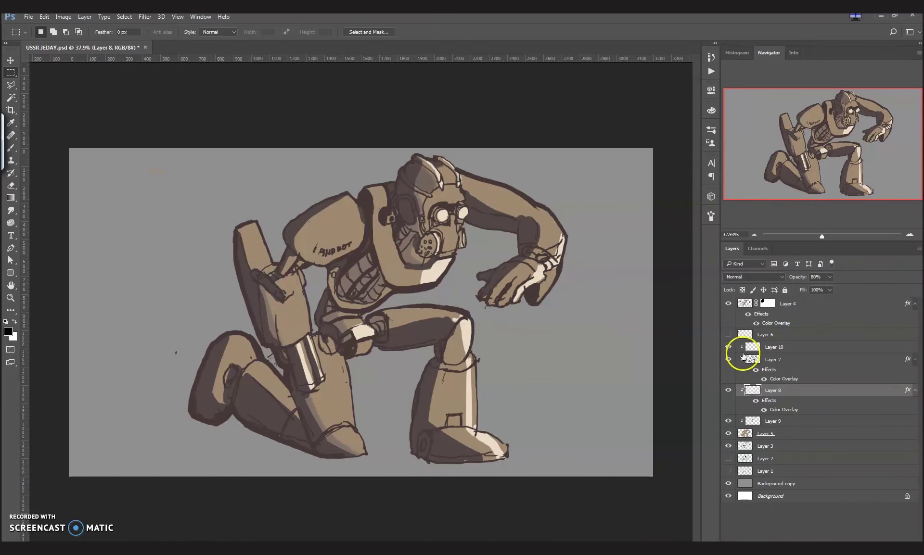
click(742, 358)
key(e)
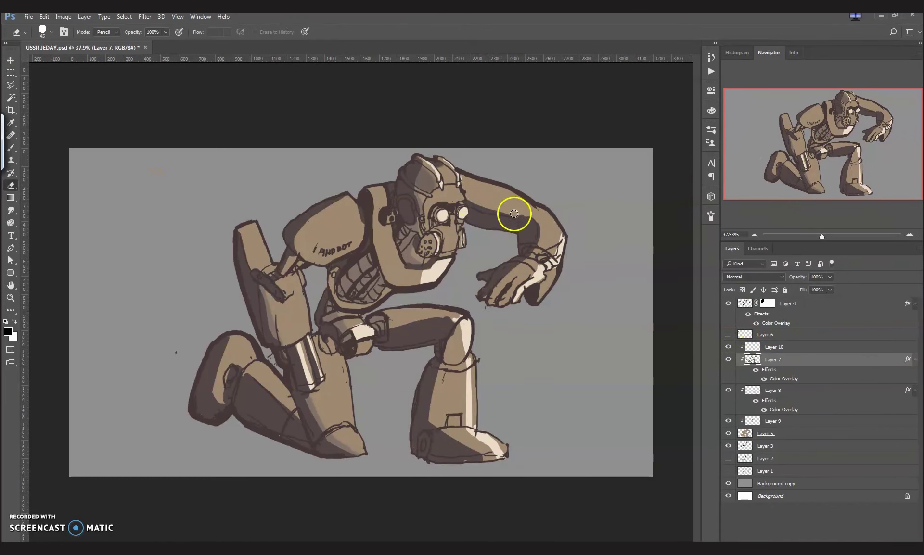
click(748, 348)
key(b)
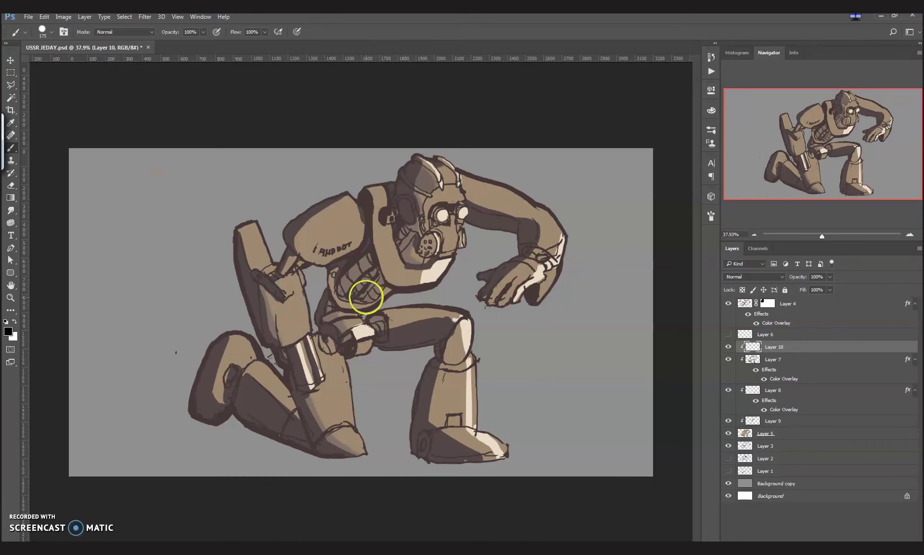
key(3)
click(52, 31)
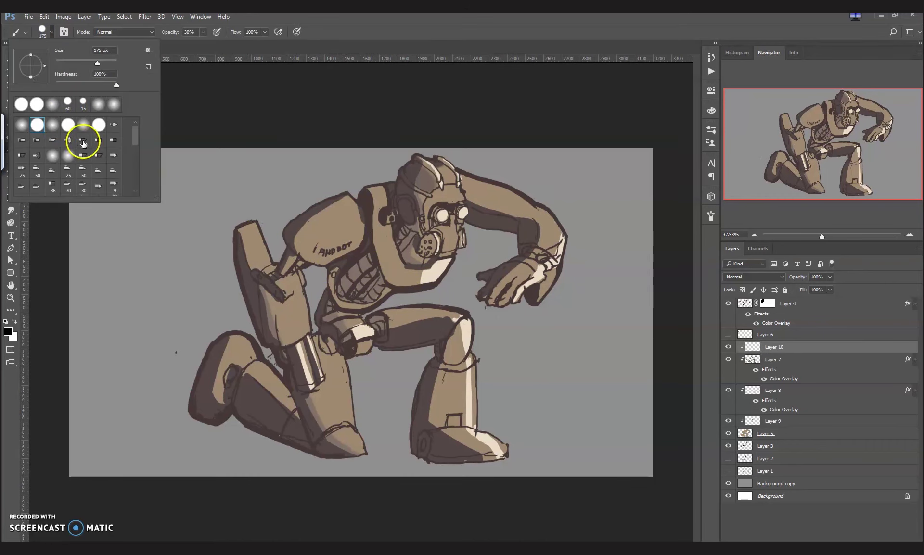
double_click(83, 143)
drag(289, 243, 291, 224)
mouse_move(304, 189)
mouse_down()
mouse_move(295, 237)
mouse_move(351, 268)
mouse_move(367, 264)
mouse_move(367, 237)
mouse_move(345, 200)
mouse_up()
Step: Erase a light chest stripe and shade the shoulder, chest, shin, knee, thigh and face
key(e)
drag(345, 246, 344, 223)
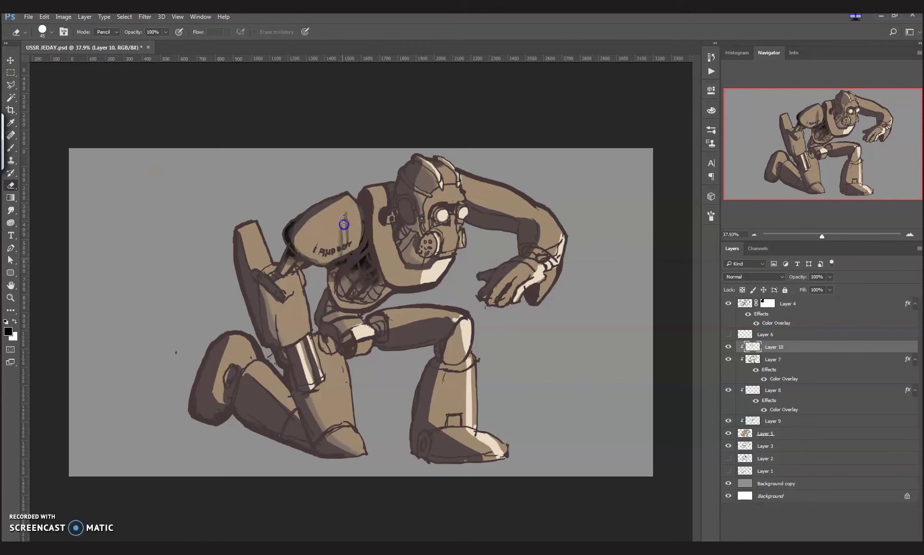
key(b)
drag(402, 206, 378, 196)
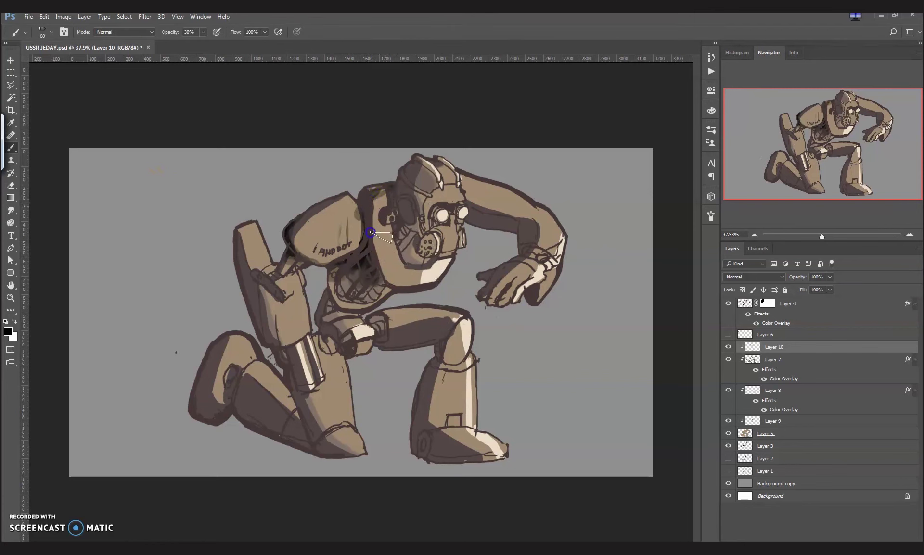
drag(371, 240, 413, 170)
key(p)
key(b)
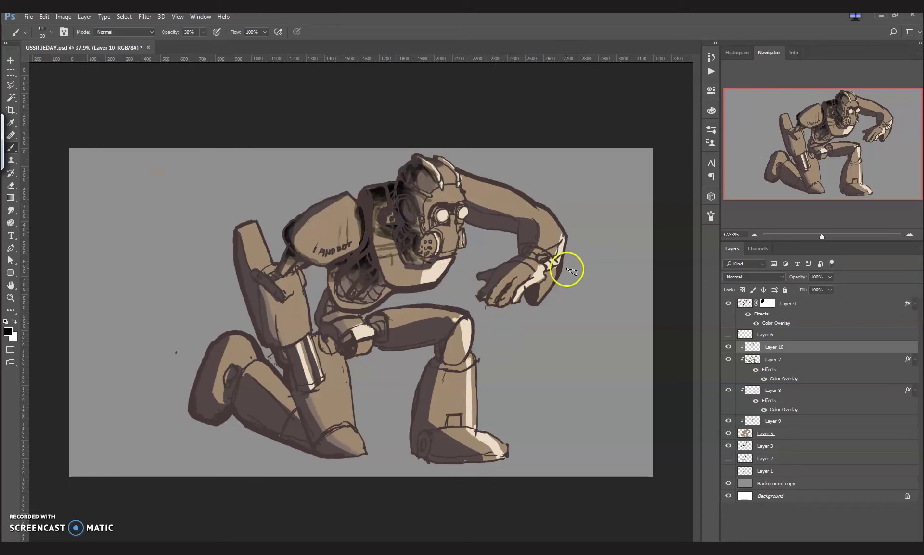
drag(365, 305, 364, 268)
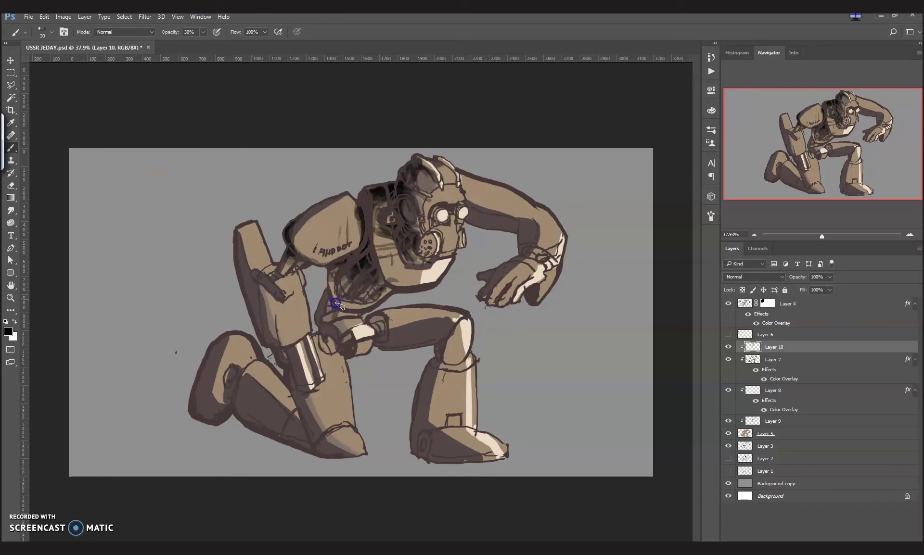
mouse_move(337, 346)
mouse_down()
mouse_move(347, 424)
mouse_move(309, 419)
mouse_move(324, 427)
mouse_move(291, 387)
mouse_move(326, 434)
mouse_up()
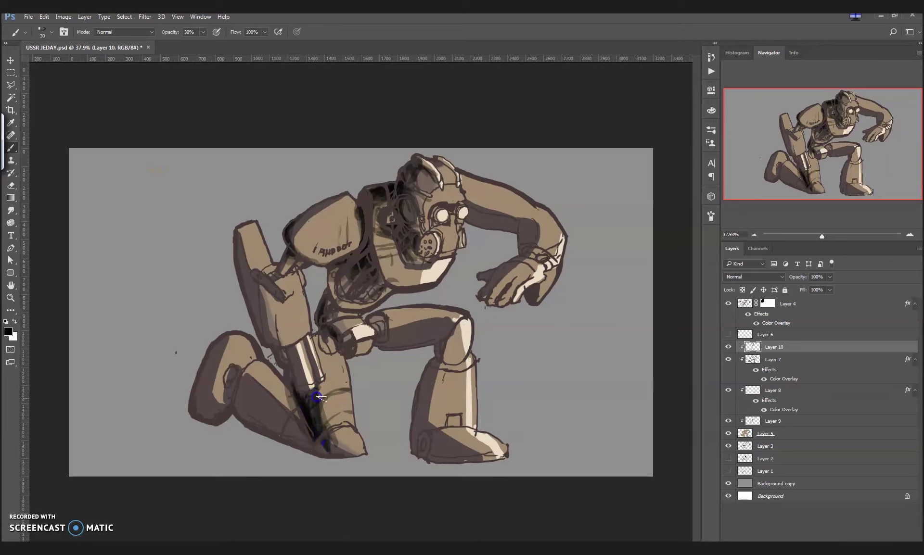
mouse_move(447, 369)
mouse_down()
mouse_move(464, 372)
mouse_move(449, 330)
mouse_move(416, 339)
mouse_move(423, 346)
mouse_move(388, 336)
mouse_move(378, 320)
mouse_move(343, 340)
mouse_up()
mouse_move(433, 227)
mouse_down()
mouse_move(460, 229)
mouse_move(476, 260)
mouse_move(435, 257)
mouse_move(520, 196)
mouse_move(524, 223)
mouse_move(474, 227)
mouse_move(486, 204)
mouse_move(525, 216)
mouse_move(487, 215)
mouse_move(542, 280)
mouse_up()
click(483, 208)
Step: Shade the lower legs, shield plate and shoulder, lighten the shoulder, and set Layer 10 to 75%
key(e)
key(b)
mouse_move(462, 371)
mouse_down()
mouse_move(433, 438)
mouse_move(433, 424)
mouse_move(488, 458)
mouse_up()
mouse_move(206, 367)
mouse_down()
mouse_move(227, 398)
mouse_move(284, 426)
mouse_up()
mouse_move(240, 226)
mouse_down()
mouse_move(247, 256)
mouse_move(262, 231)
mouse_move(252, 241)
mouse_move(286, 351)
mouse_up()
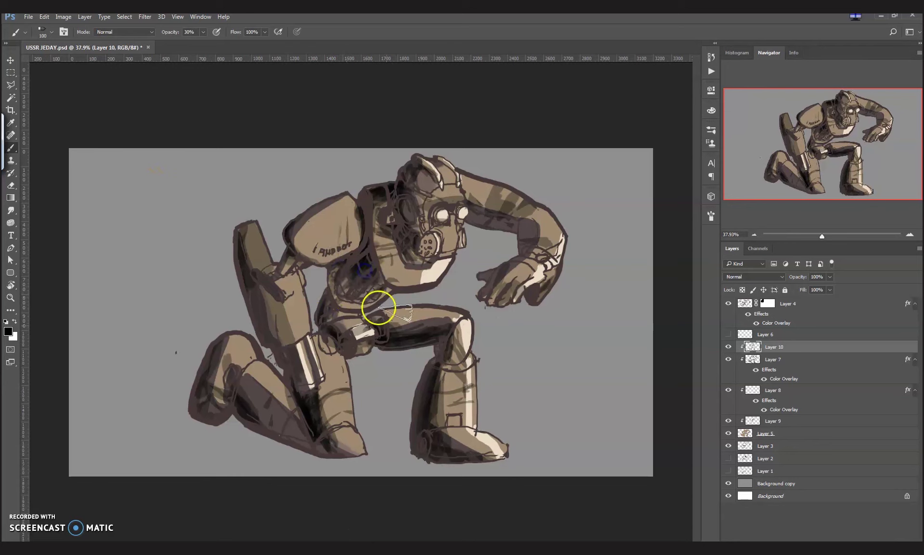
mouse_move(308, 239)
mouse_down()
mouse_move(340, 206)
mouse_move(382, 203)
mouse_up()
drag(327, 222, 385, 200)
key(e)
mouse_move(318, 248)
mouse_down()
mouse_move(313, 230)
mouse_move(357, 202)
mouse_move(374, 220)
mouse_up()
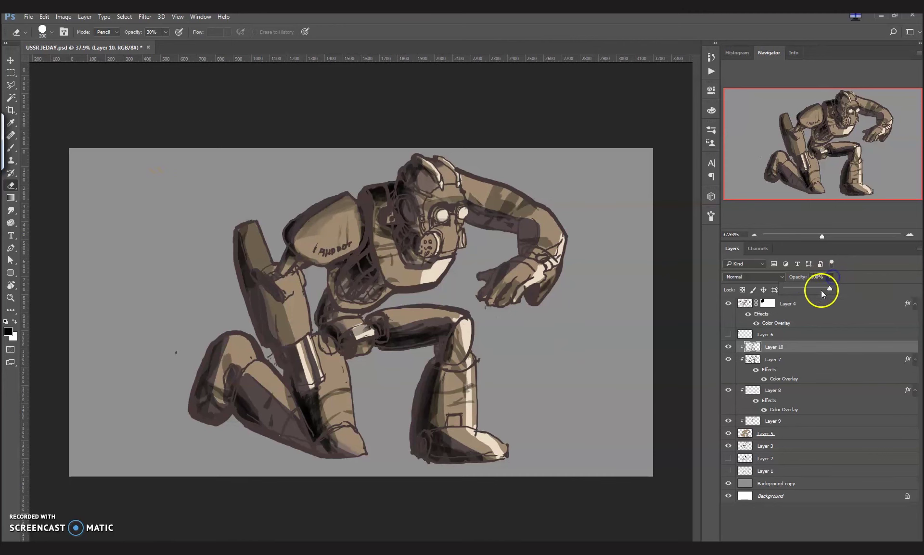
drag(821, 291, 815, 292)
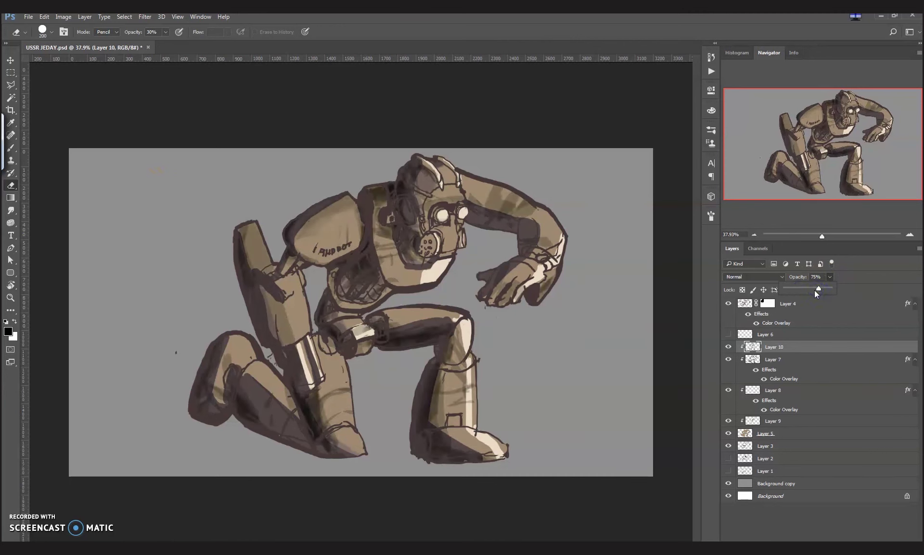
click(788, 304)
Step: Change Layer 4's Color Overlay to a near-black colour
double_click(776, 323)
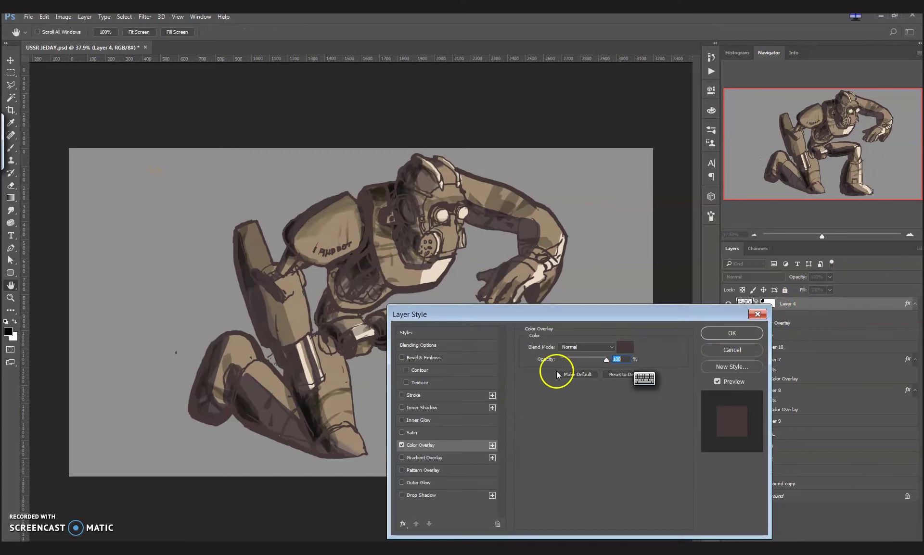
click(625, 347)
click(569, 252)
key(Return)
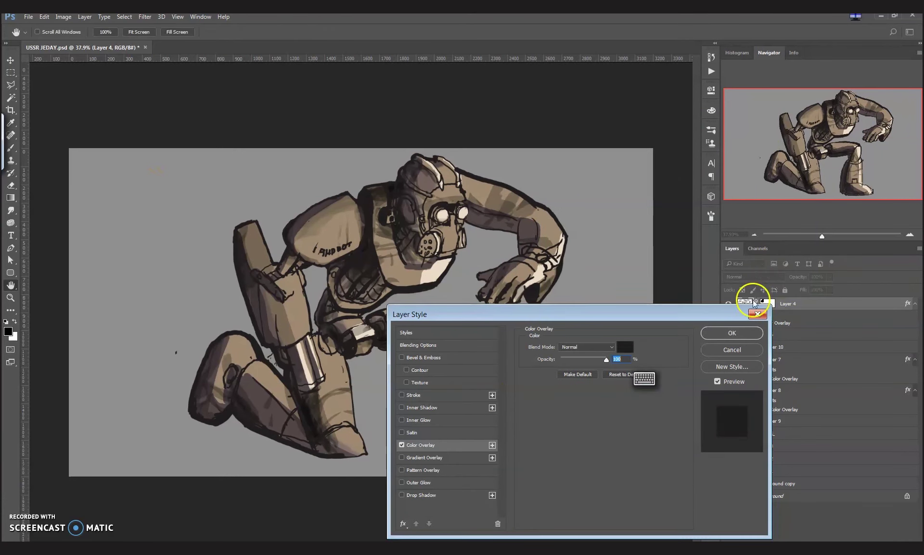
click(757, 314)
Step: Add Layer 10 shading on the chest, lower leg, upper arm and forearm
click(775, 347)
key(b)
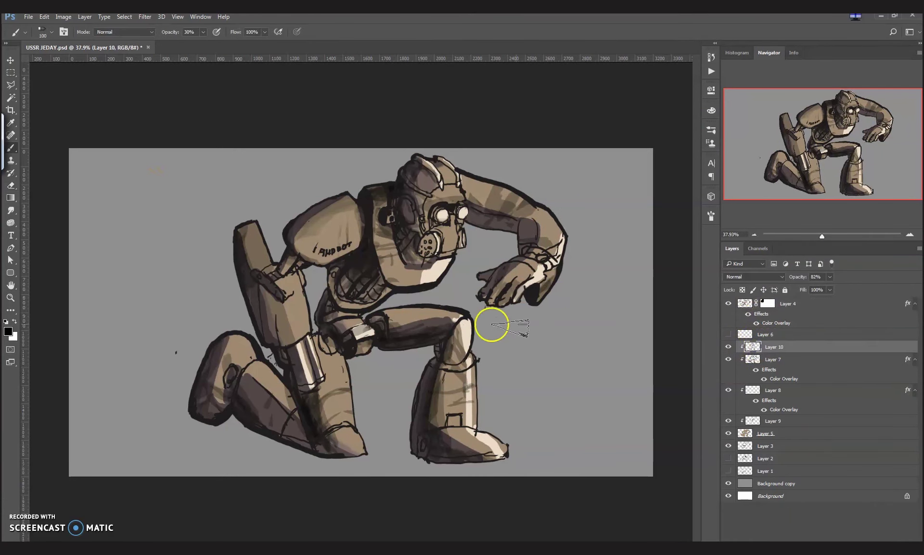
click(337, 238)
mouse_move(354, 262)
mouse_down()
mouse_move(380, 281)
mouse_move(345, 288)
mouse_move(340, 307)
mouse_move(391, 330)
mouse_move(433, 323)
mouse_up()
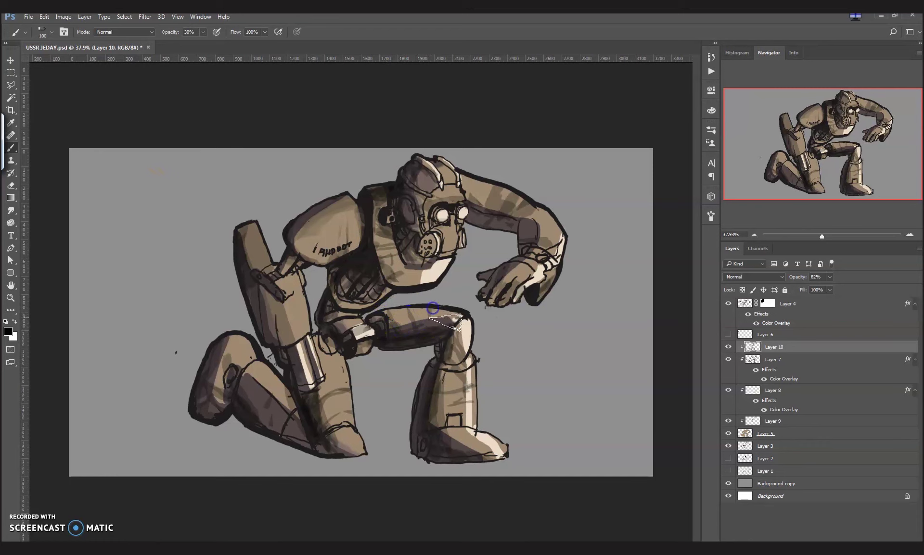
mouse_move(305, 439)
mouse_down()
mouse_move(268, 388)
mouse_move(246, 380)
mouse_up()
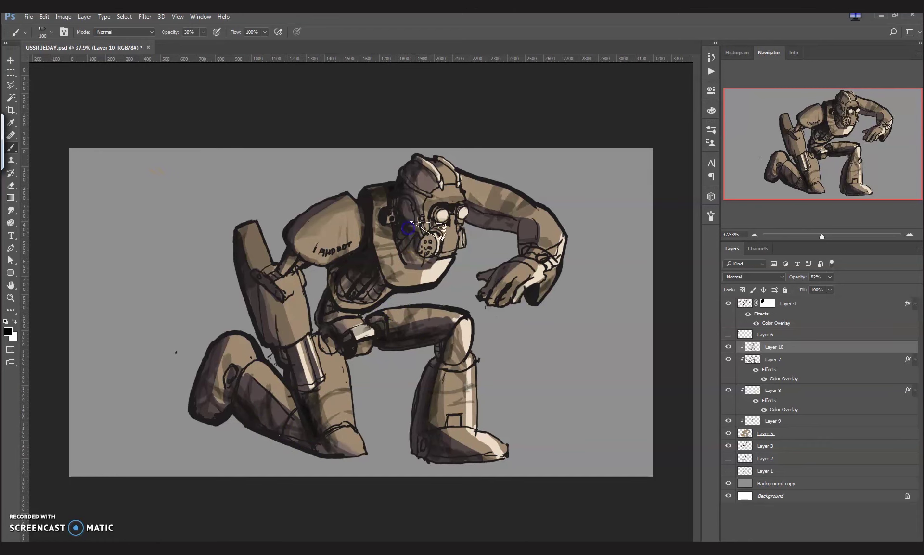
drag(475, 209, 478, 225)
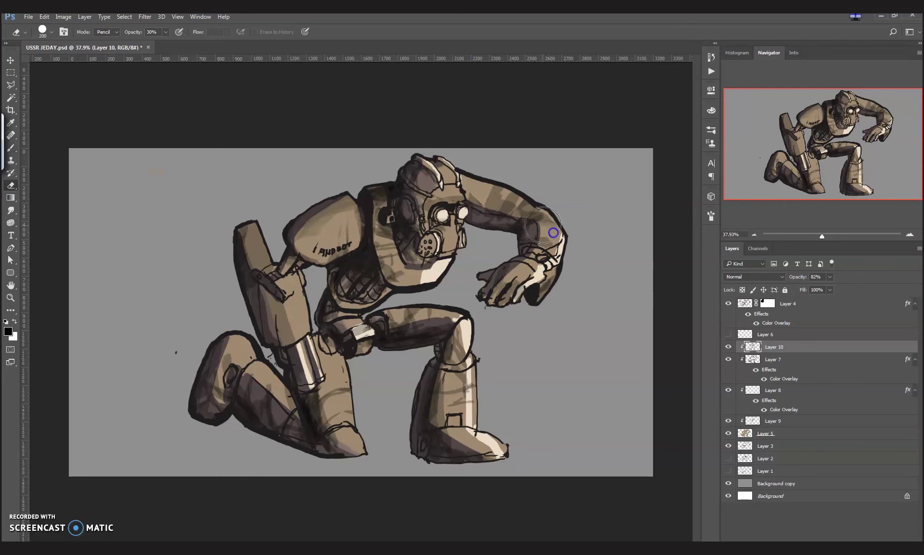
drag(561, 236, 535, 276)
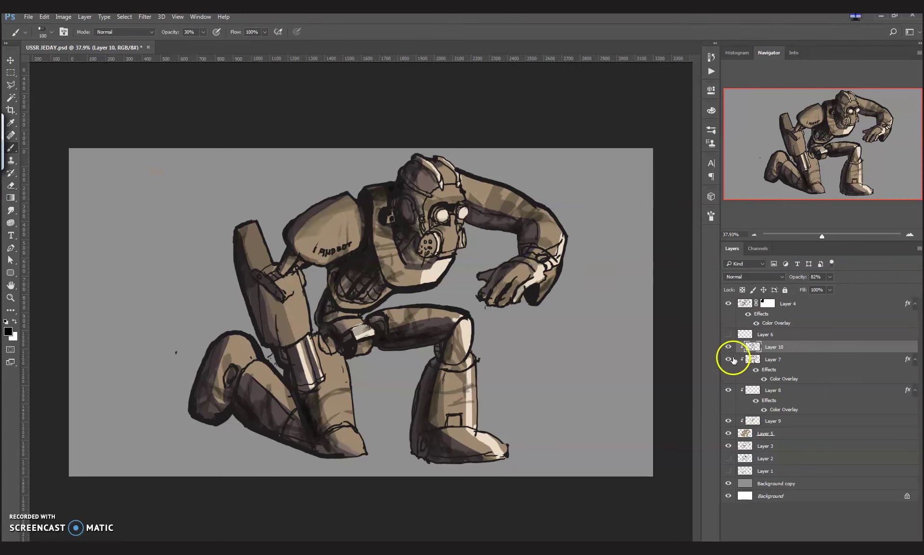
click(728, 305)
Step: Erase Layer 8's highlights along the wrist, thigh and shin
click(772, 394)
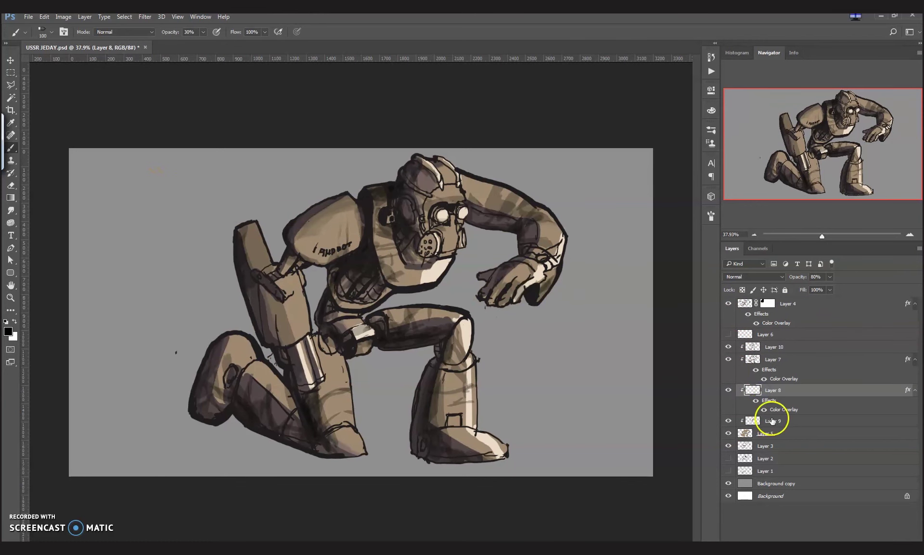
click(45, 32)
click(542, 260)
key(x)
click(542, 259)
key(e)
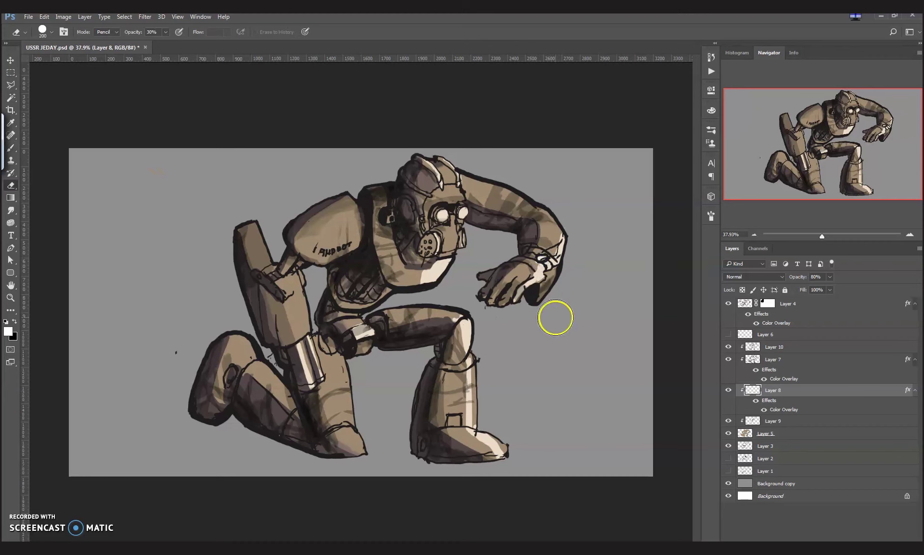
drag(552, 262, 560, 235)
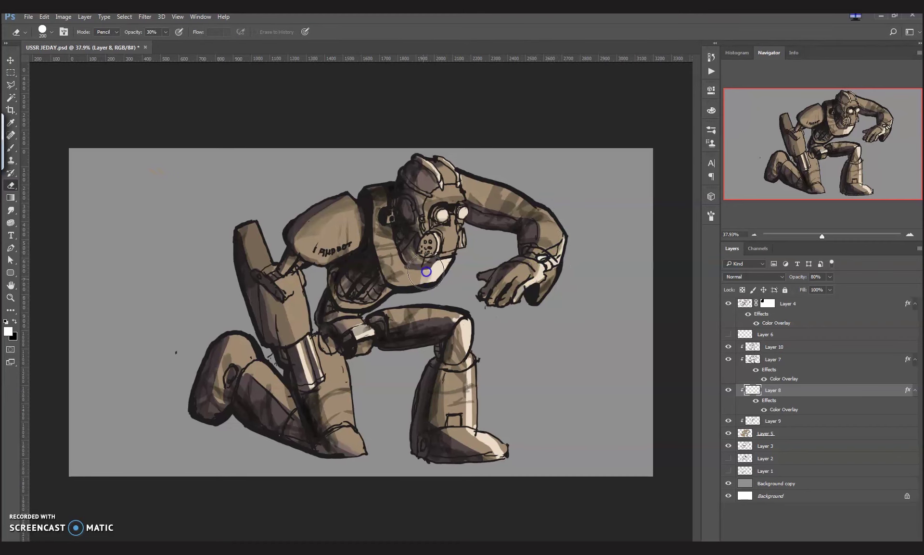
click(399, 332)
drag(458, 337, 445, 457)
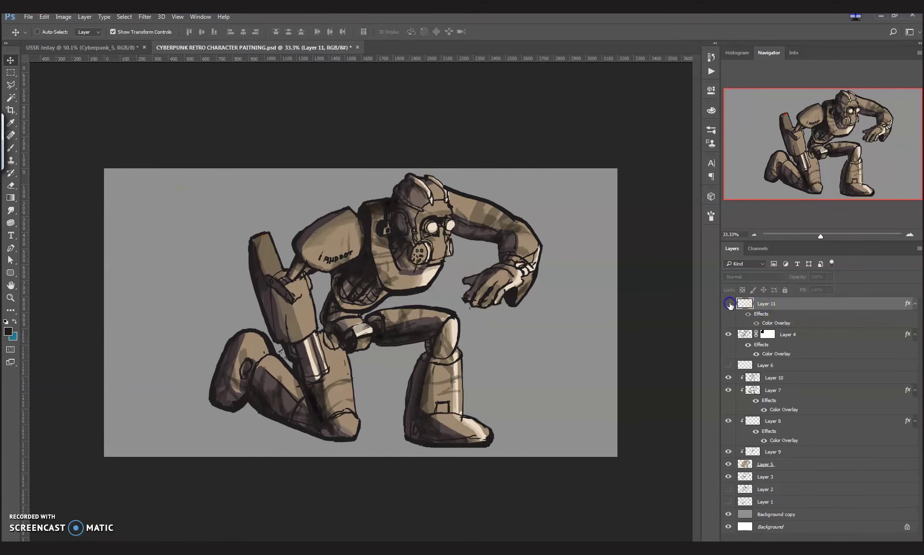
Step: Switch to CYBERPUNK RETRO CHARACTER PAITNING.psd and toggle Layer 10 off and on to compare
click(728, 304)
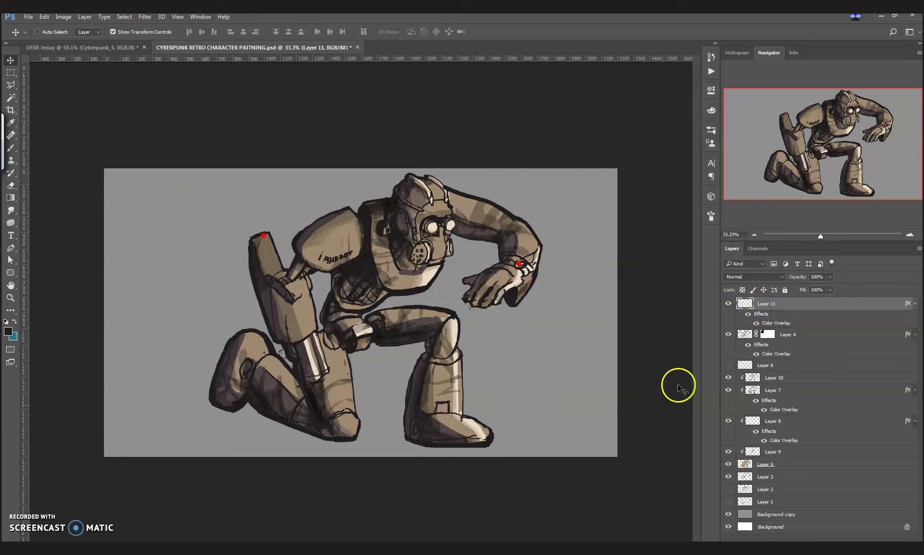
click(728, 378)
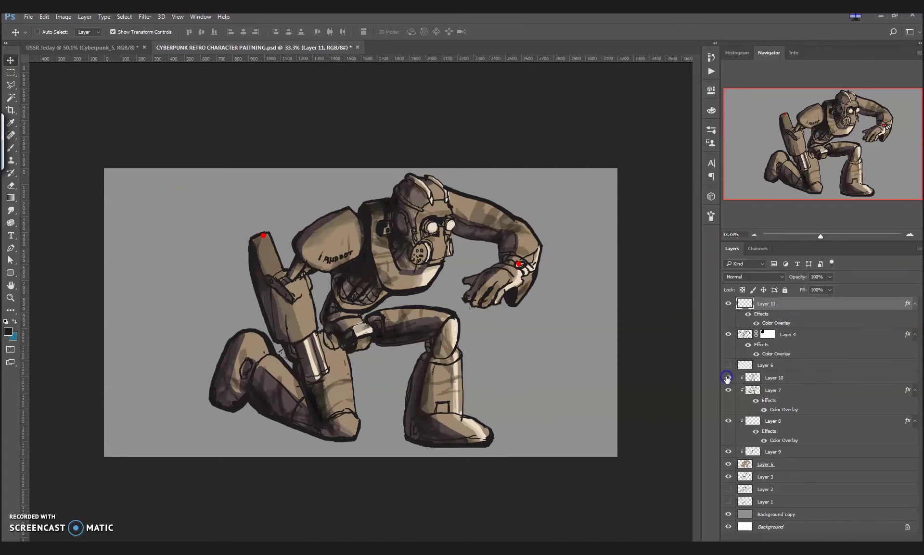